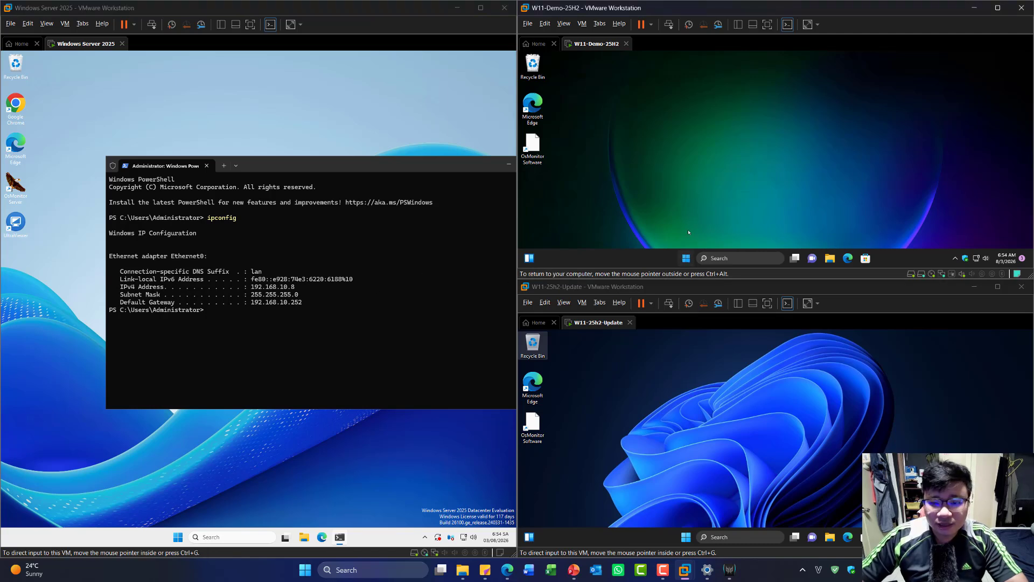
Open an elevated Terminal in the W11-Demo-25H2 VM and run ipconfig, positioning the window so the full output shows.
right_click(686, 258)
click(684, 173)
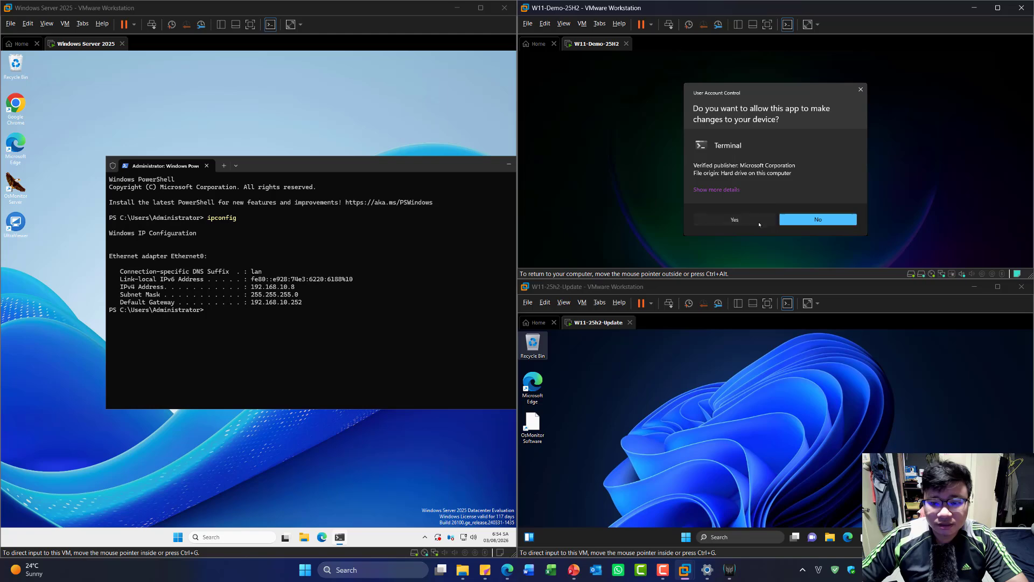
click(733, 219)
text(r)
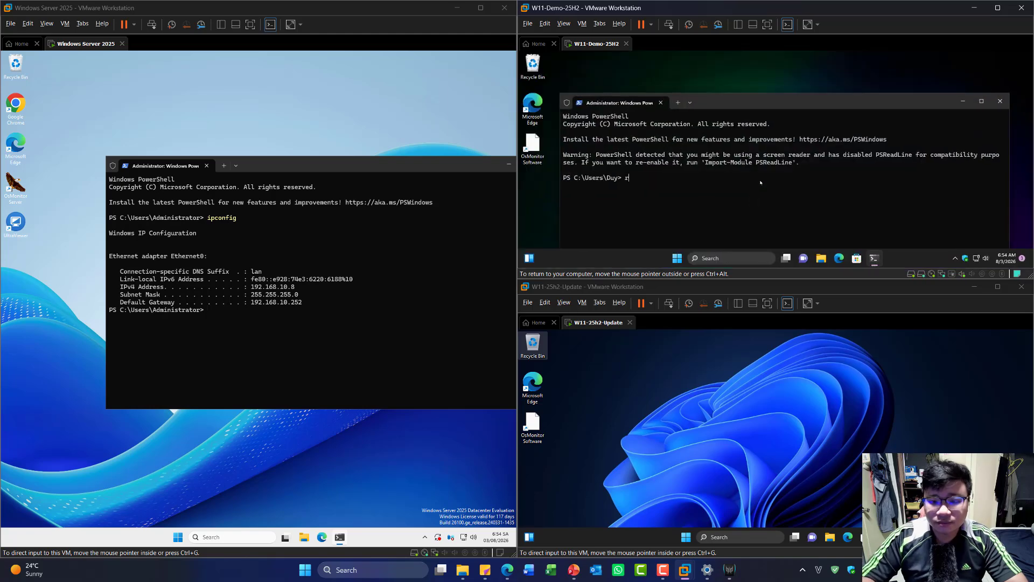
key(BackSpace)
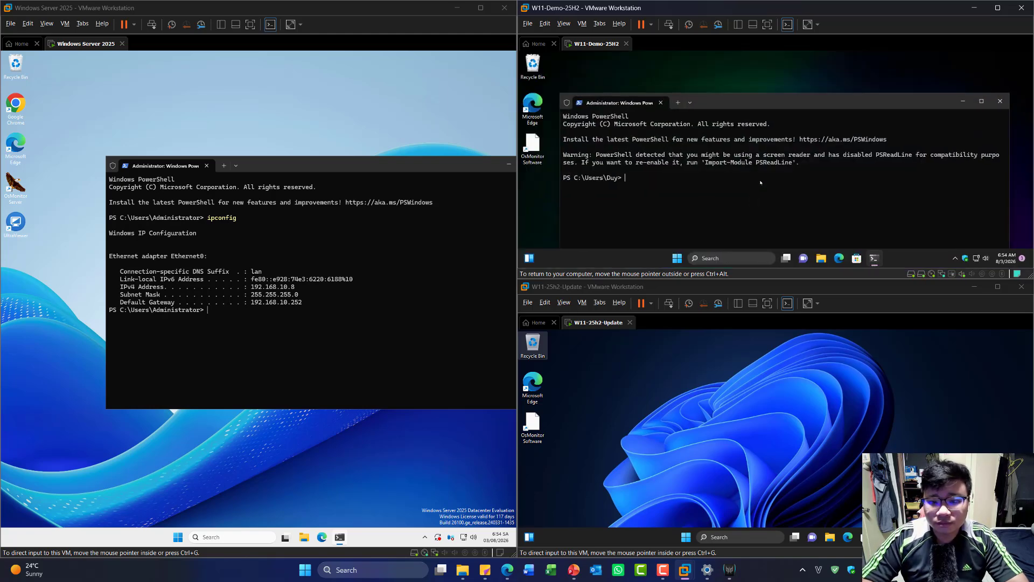
text(ip)
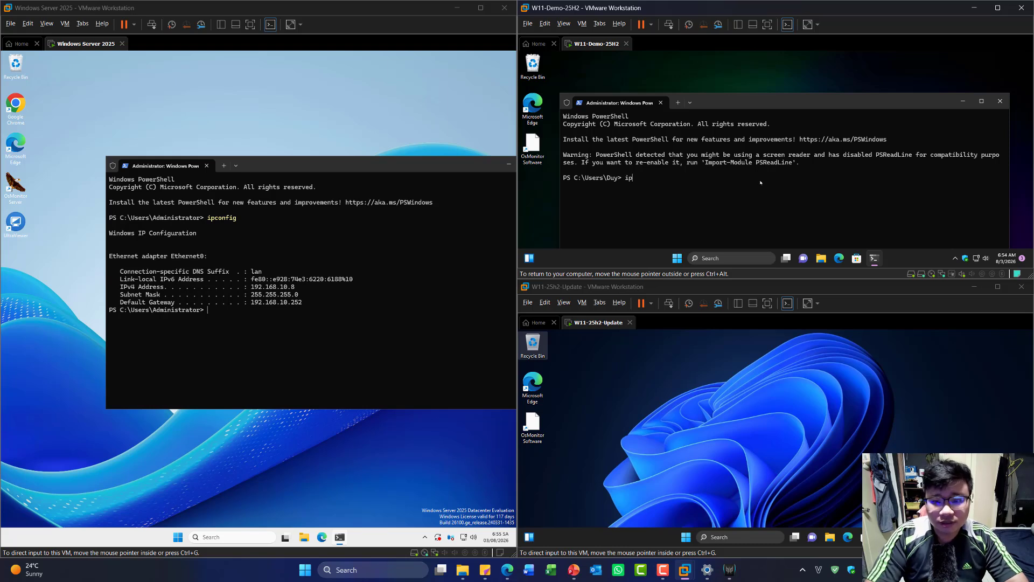
text(config)
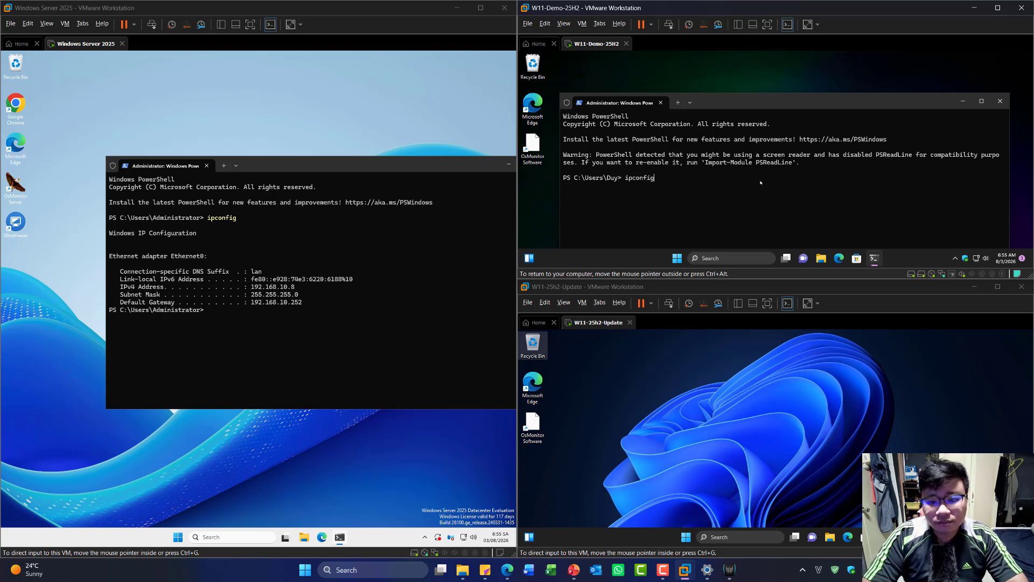
key(Return)
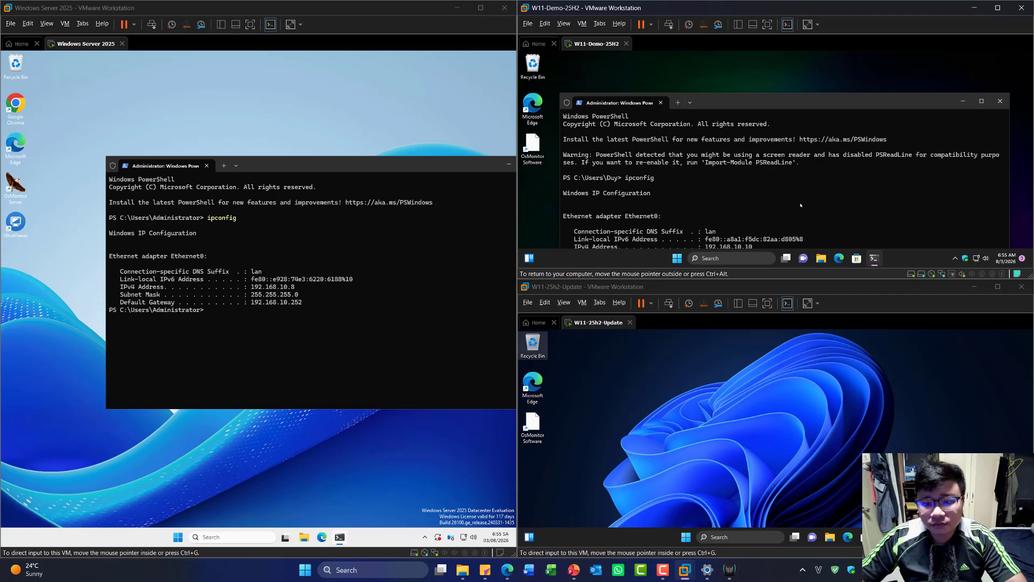
drag(805, 106, 785, 71)
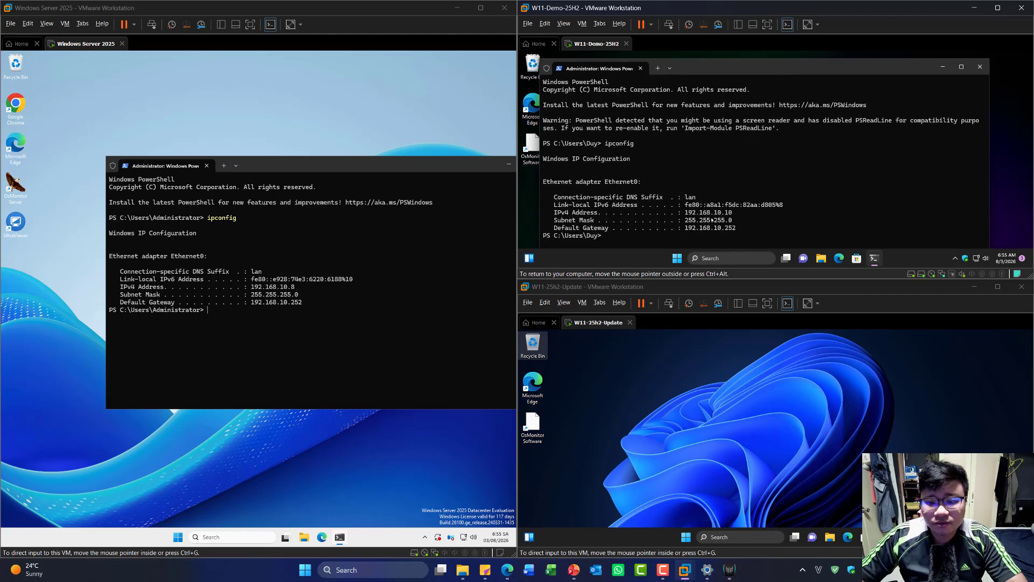
Open an elevated Terminal in the W11-25h2-Update VM and run ipconfig.
click(723, 519)
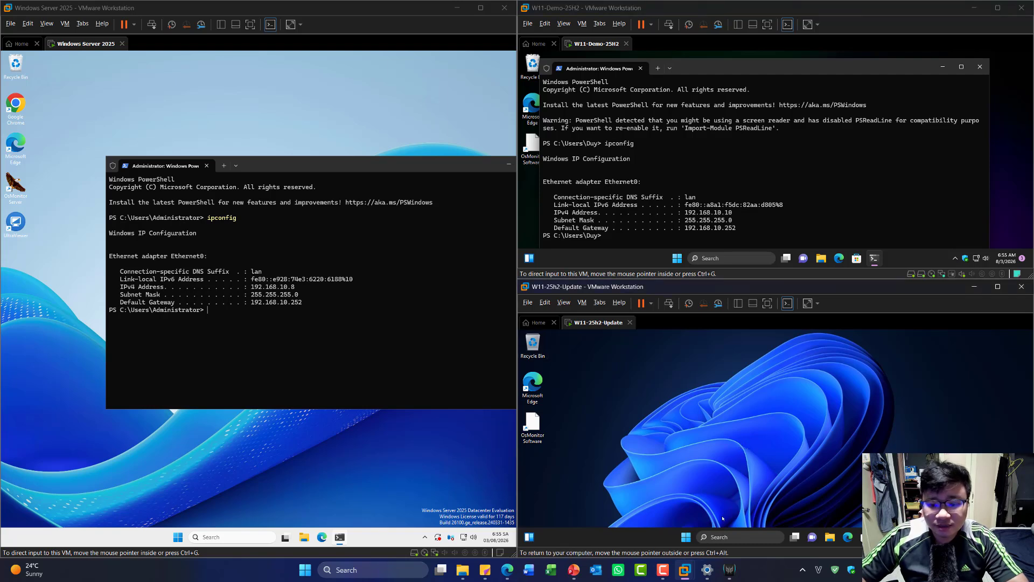
right_click(686, 536)
click(685, 452)
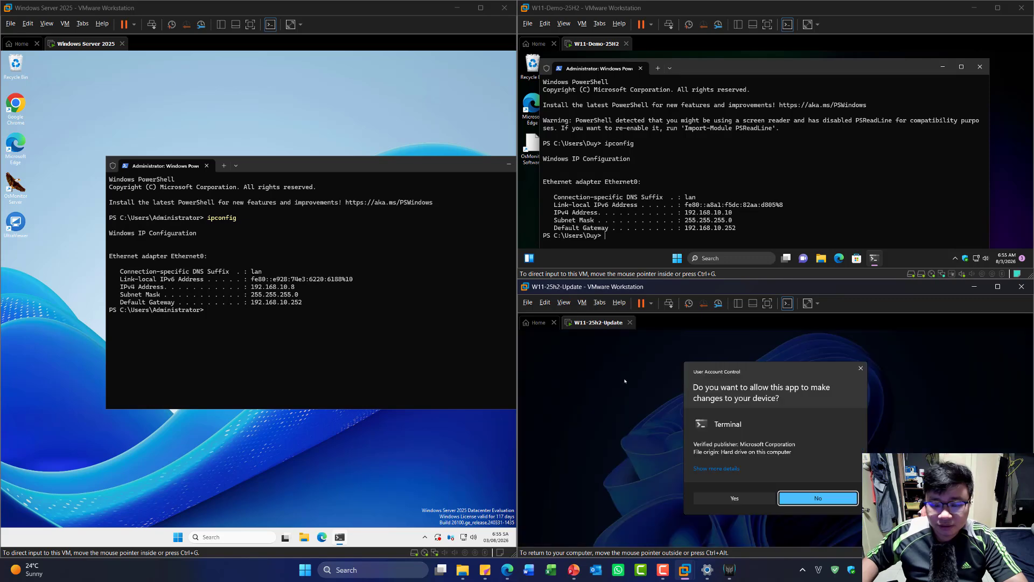
click(719, 499)
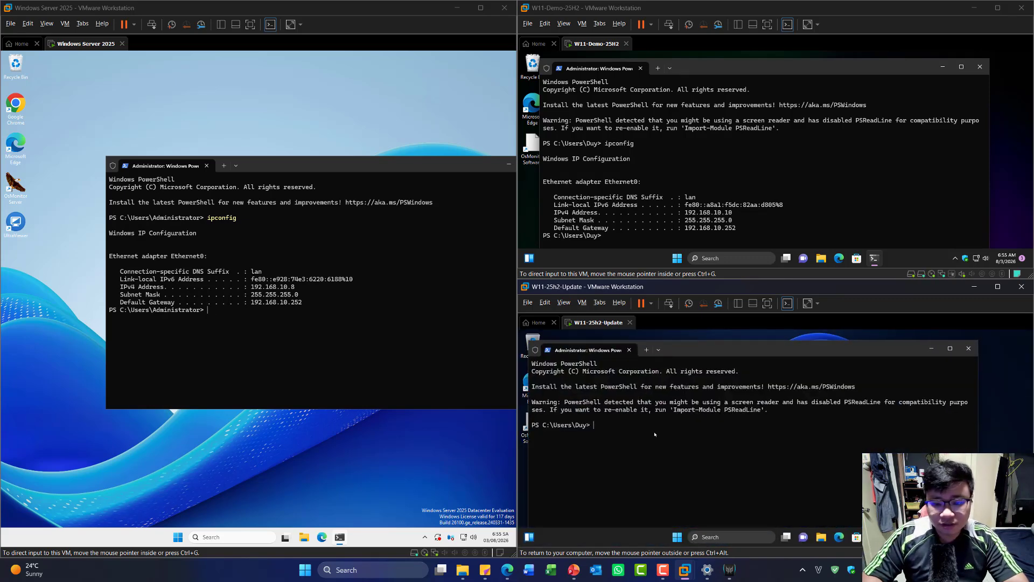
text(ipconfg)
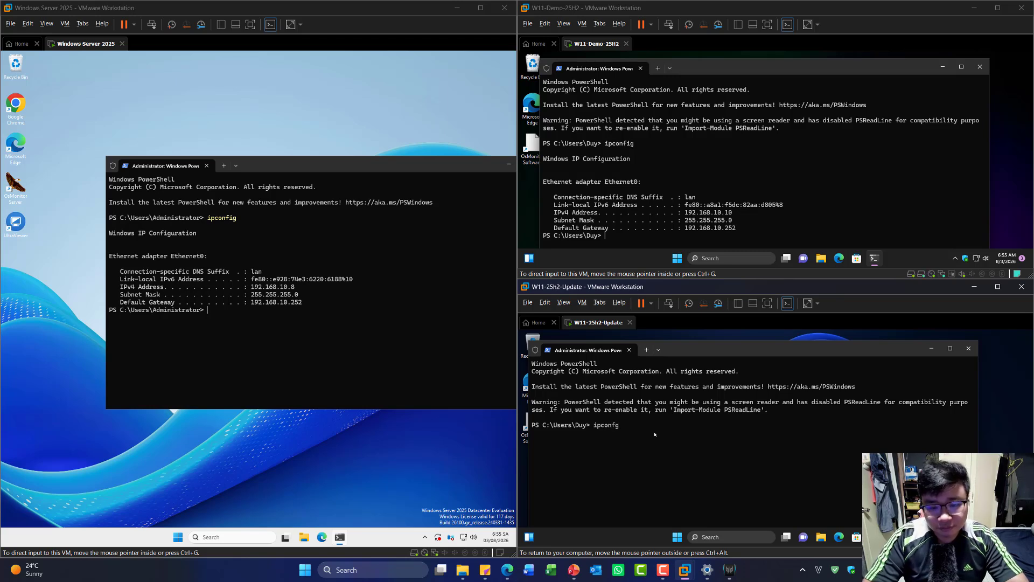
key(BackSpace)
text(ig)
key(Return)
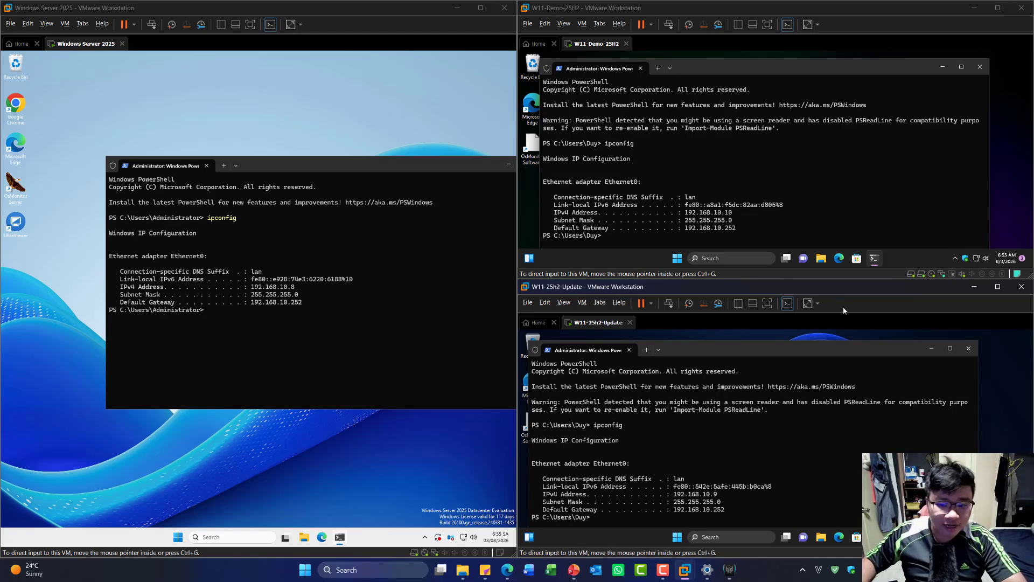
Minimize the PowerShell windows in the W11-25h2-Update, Windows Server 2025 and W11-Demo-25H2 VMs.
click(932, 348)
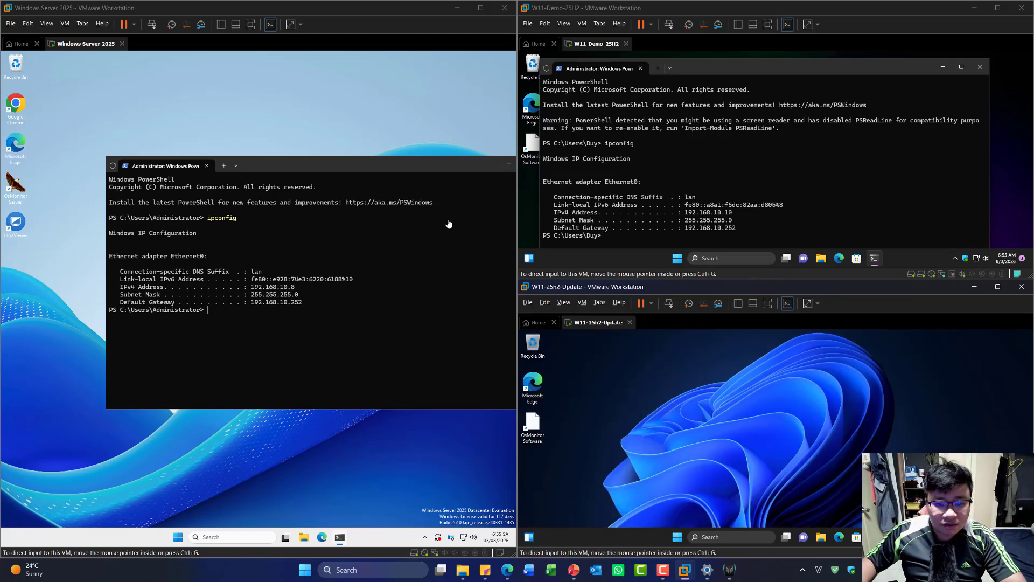
click(509, 164)
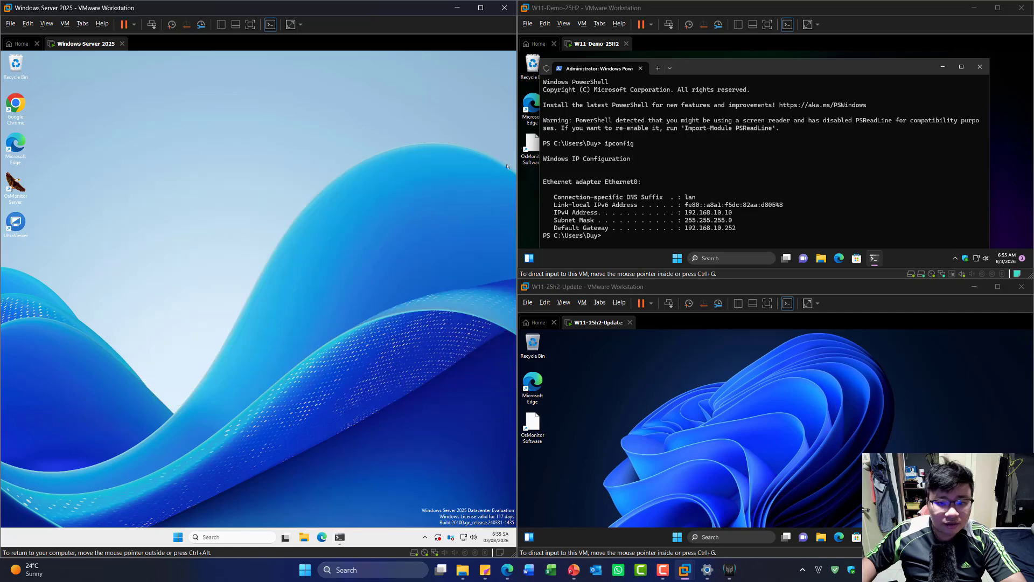
click(942, 67)
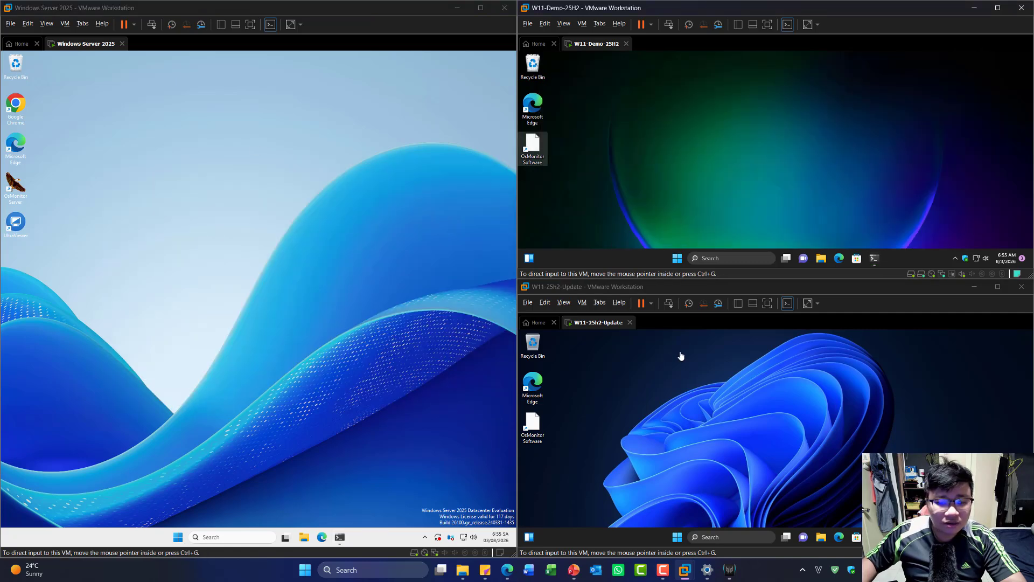
Set the OsMonitor Server shortcut apart on the Windows Server 2025 desktop, launch the program and dismiss its trial notice.
click(655, 379)
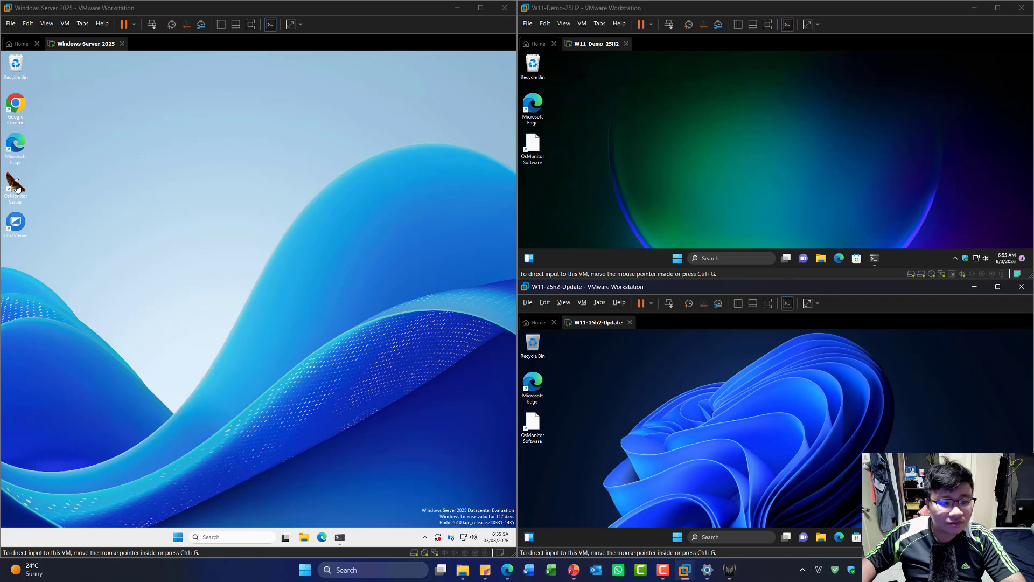
click(27, 200)
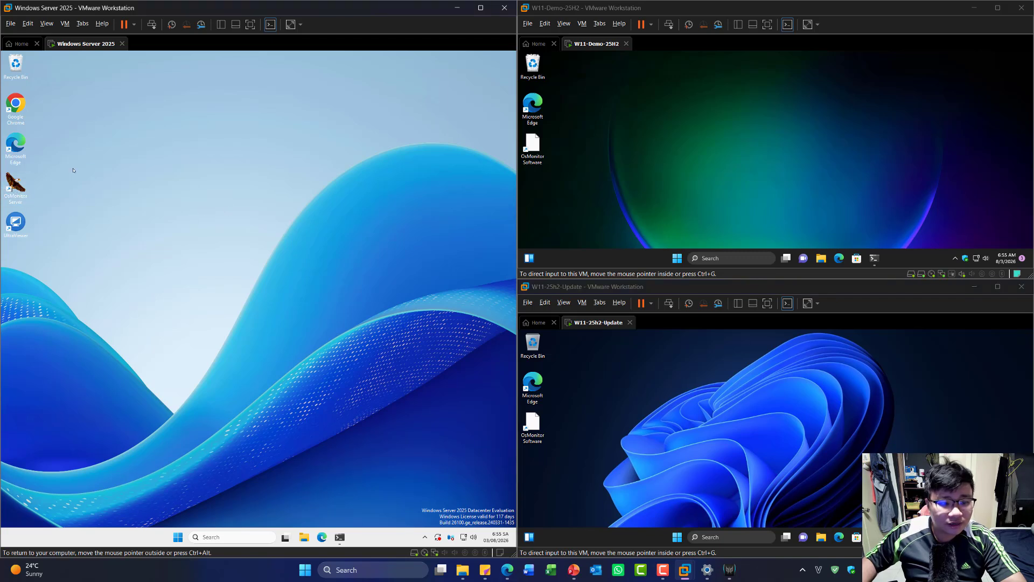
drag(14, 190, 166, 192)
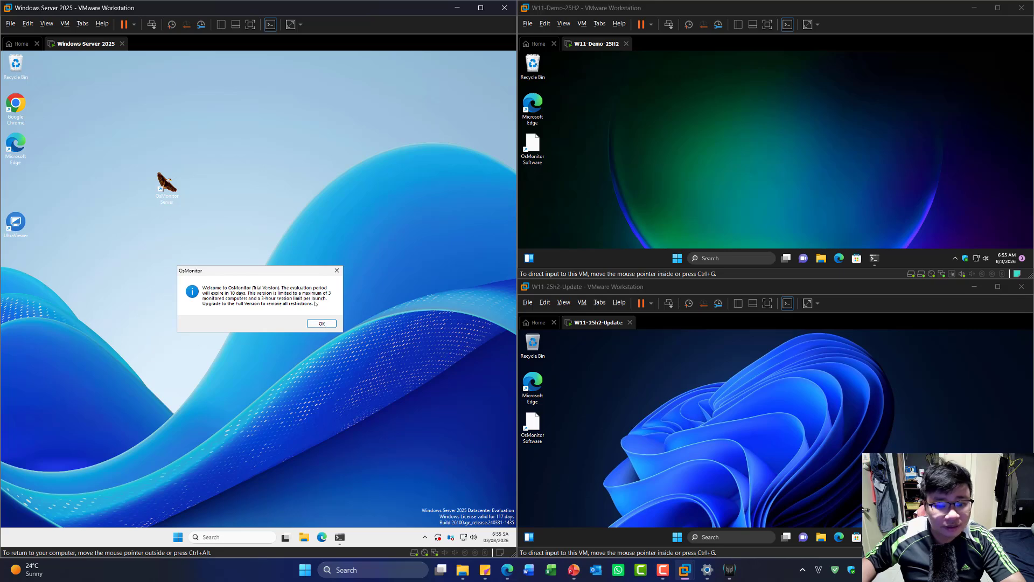
click(319, 325)
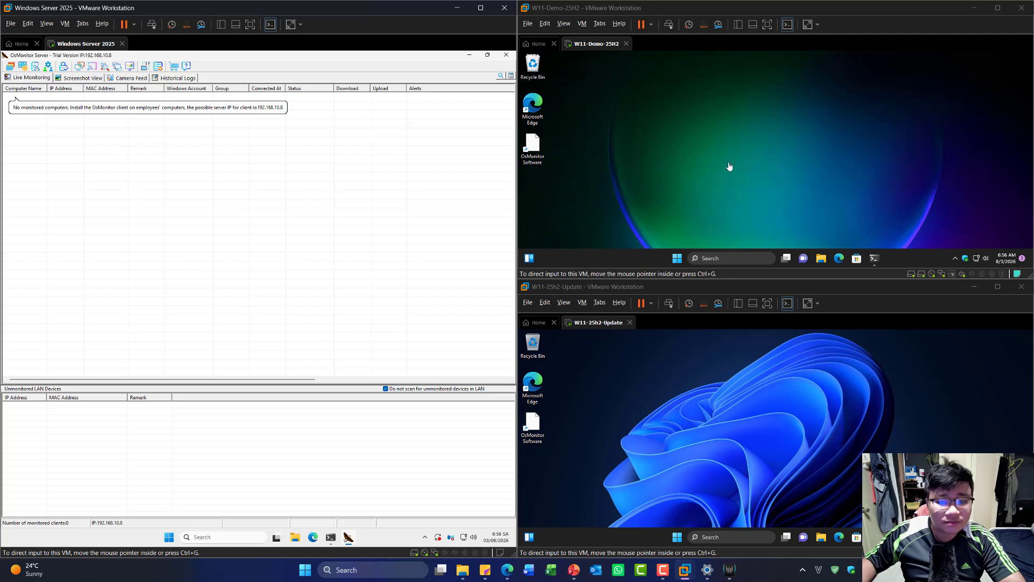
Check the hidden tray icons and running programs in the W11-Demo-25H2 VM for signs of the OsMonitor client.
click(812, 204)
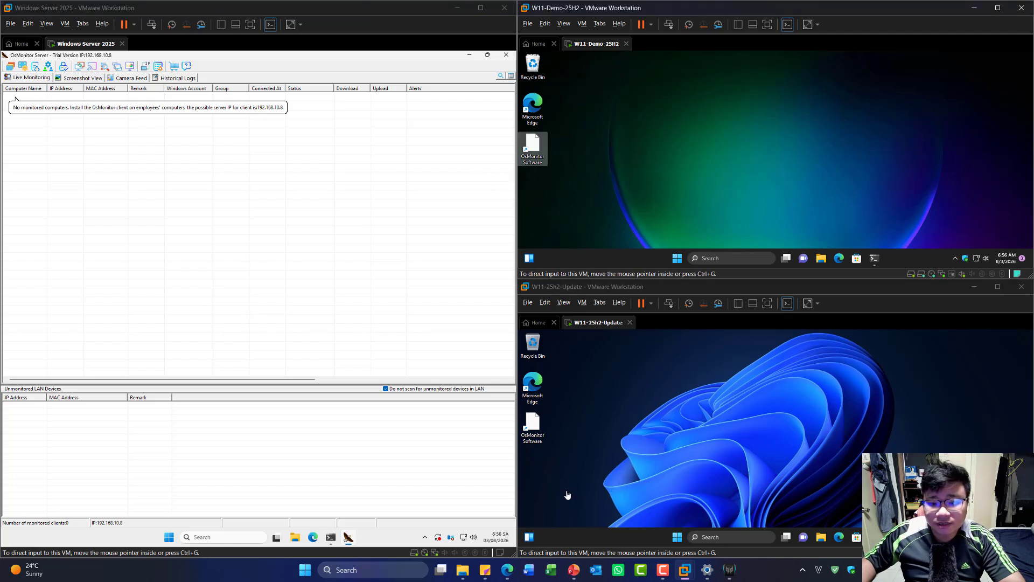
click(539, 440)
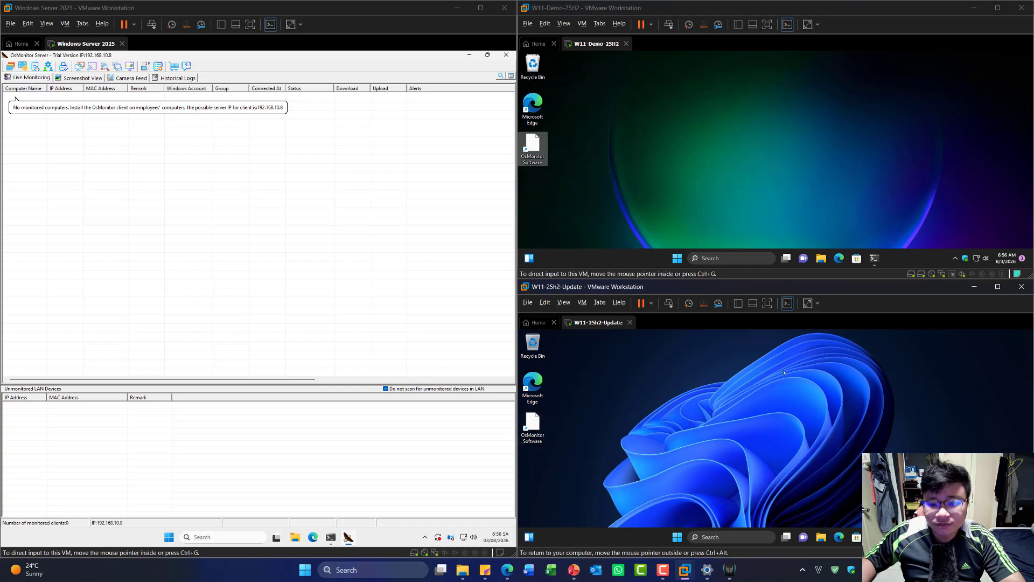
click(954, 258)
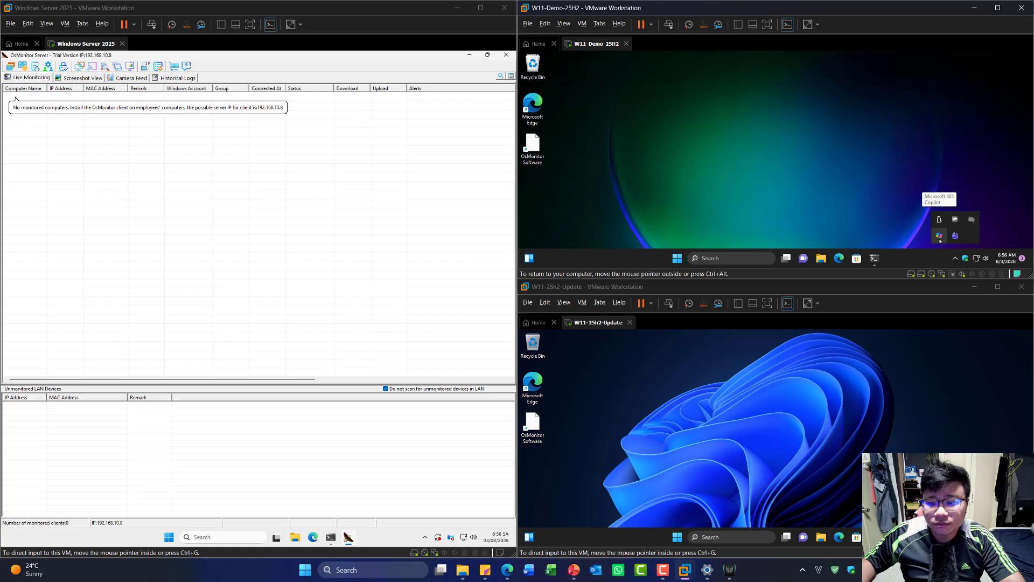
click(887, 243)
mouse_move(874, 258)
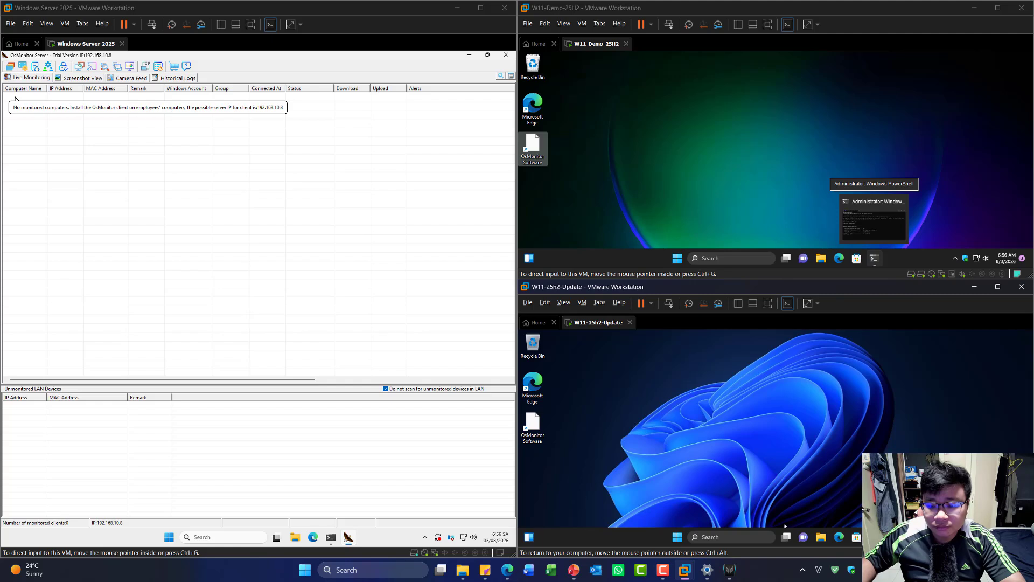
Run the OsMonitorSetup15 installer from Downloads in the W11-25h2-Update VM, allowing elevation and using English as the setup language.
click(821, 536)
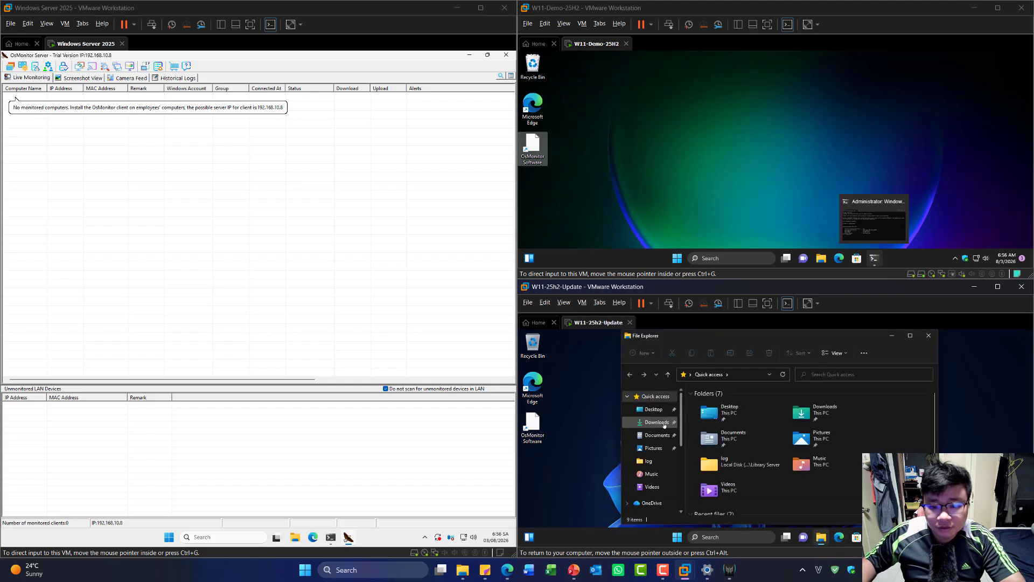
click(656, 423)
click(743, 416)
double_click(743, 416)
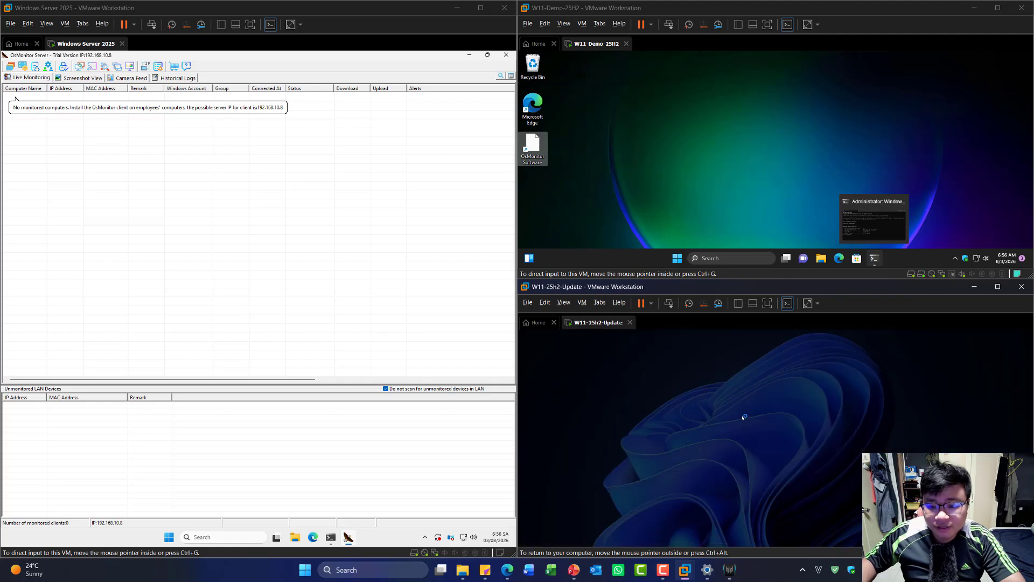
click(735, 495)
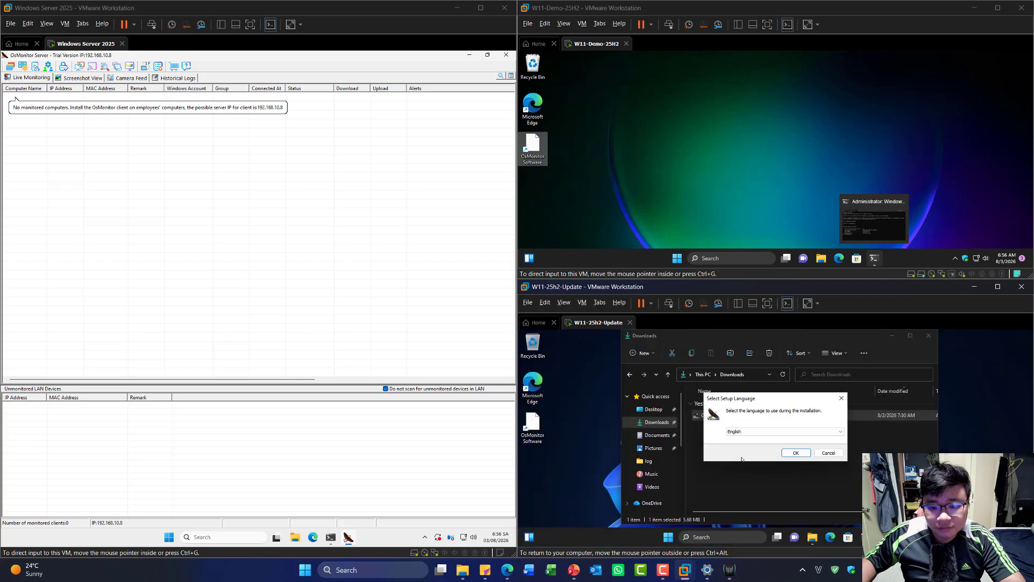
click(796, 452)
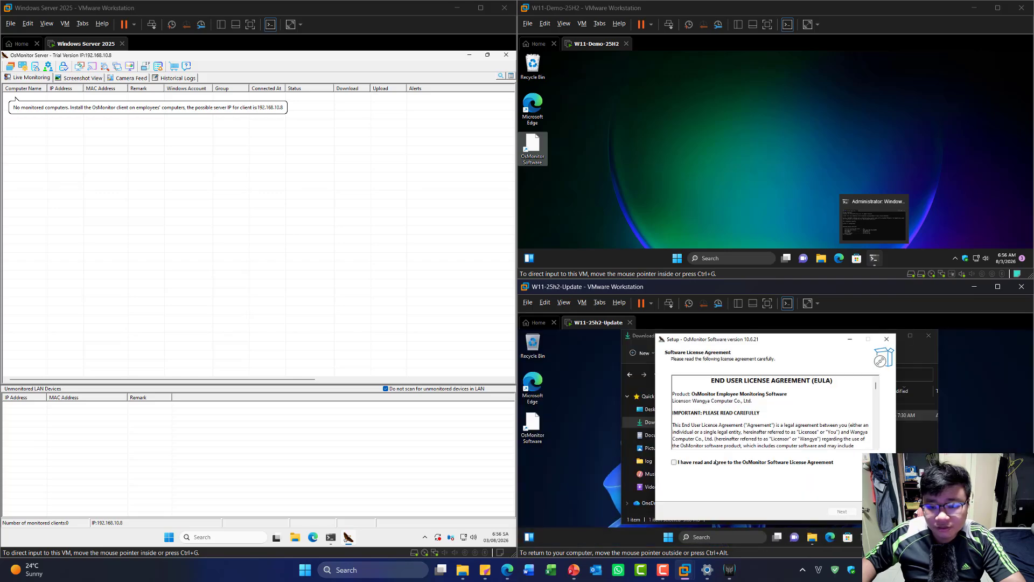
Accept the license and try to install the OsMonitor Client, then exit the setup and close the Downloads window.
click(719, 462)
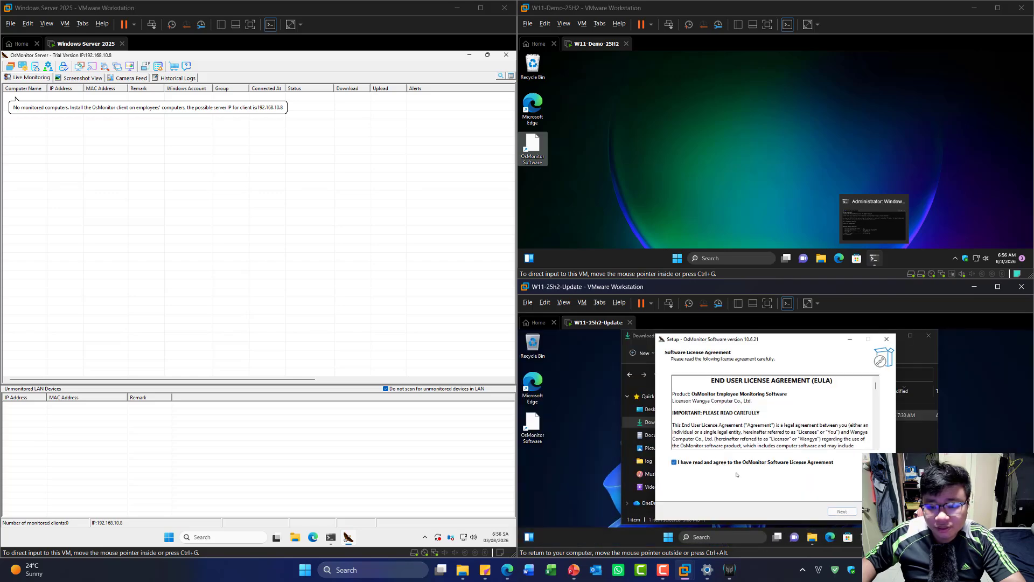
click(844, 512)
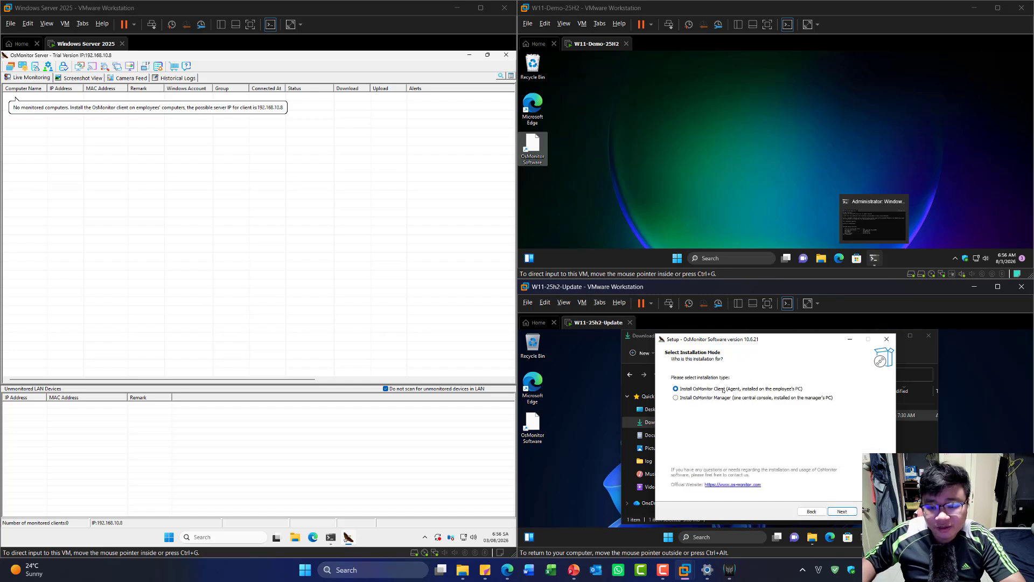
click(843, 512)
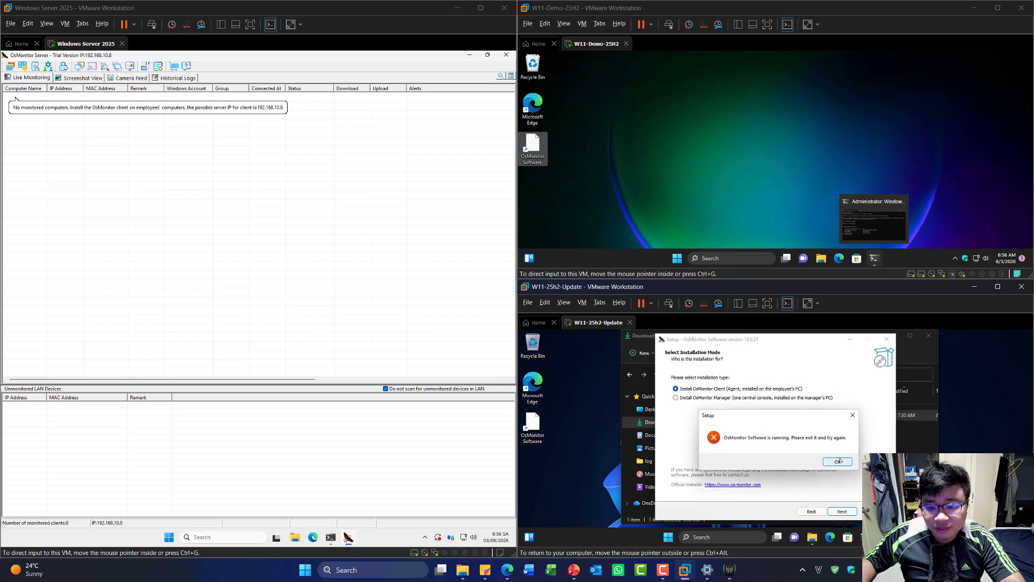
click(839, 461)
click(888, 339)
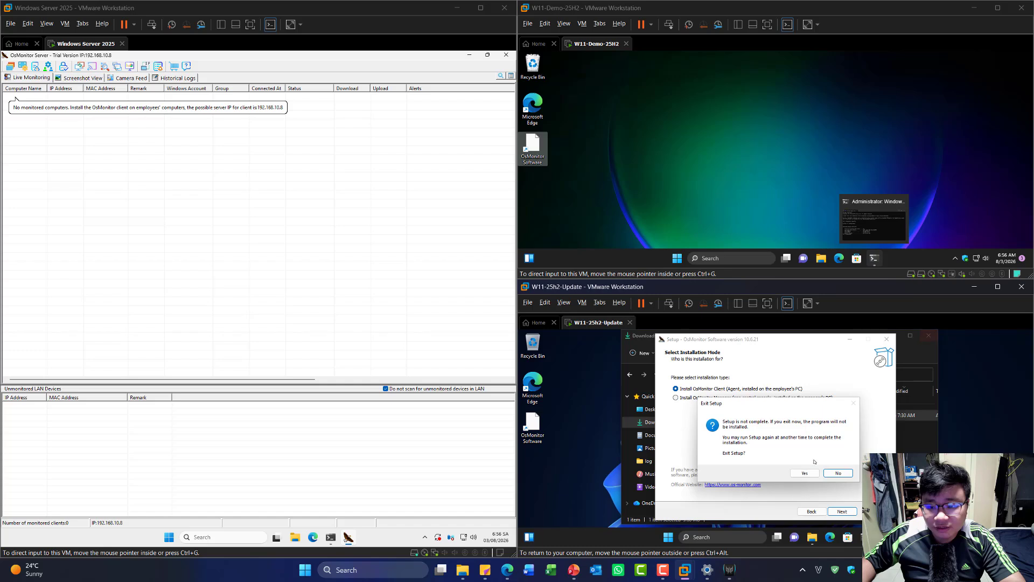
click(805, 473)
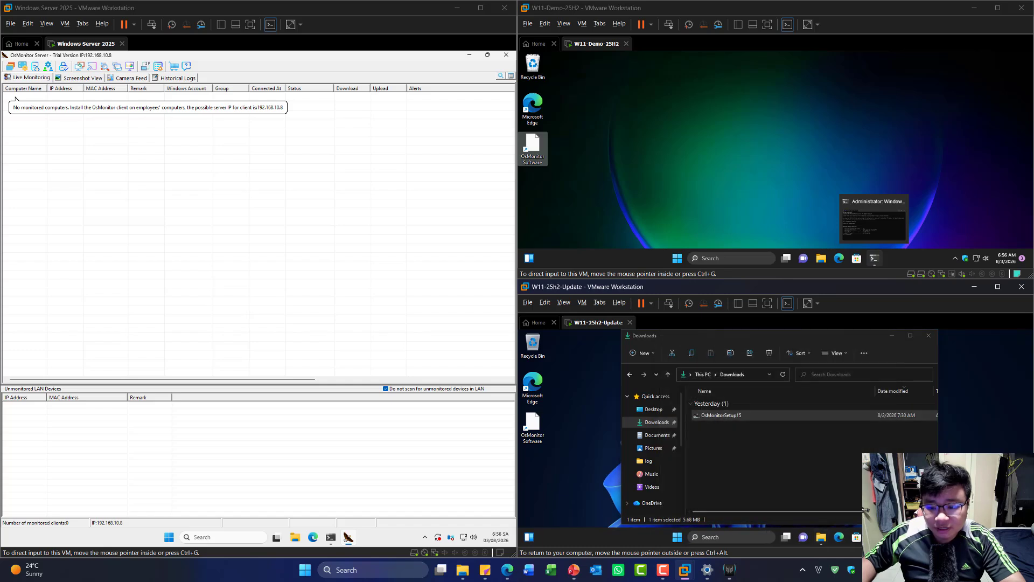
click(929, 335)
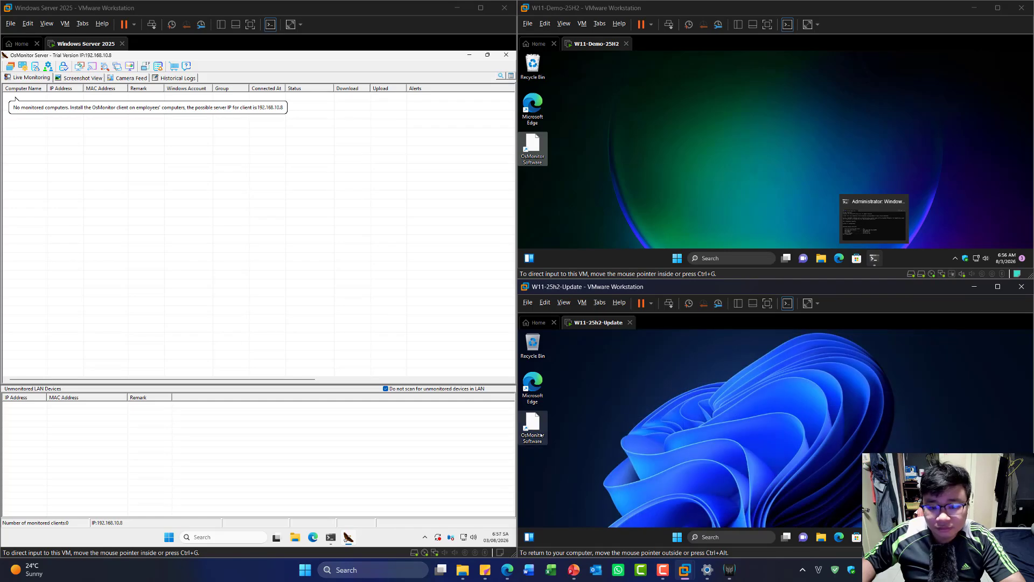
Open the Control Panel's list of installed programs in the W11-25h2-Update VM and locate OsMonitor Software.
click(821, 537)
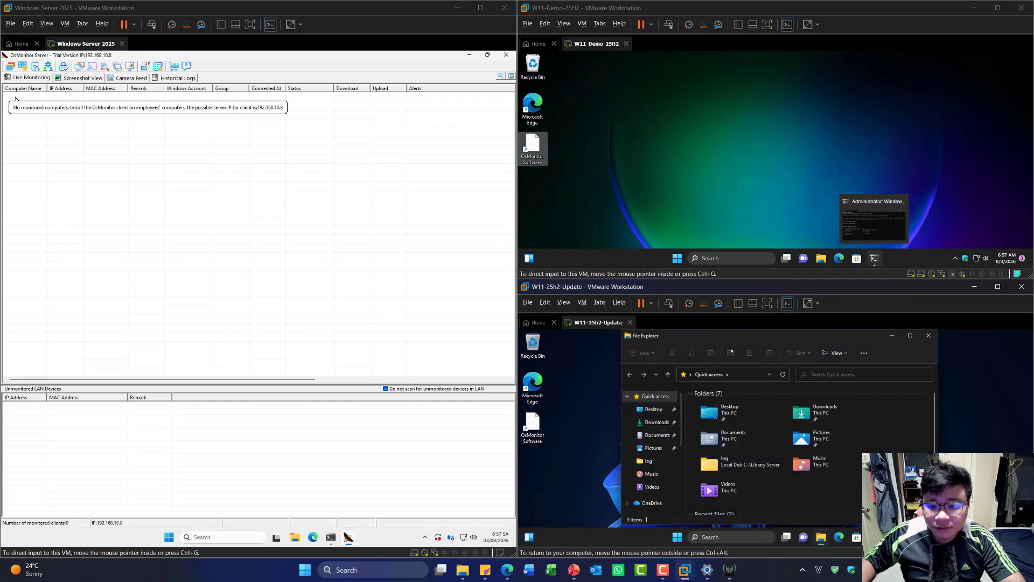
click(690, 375)
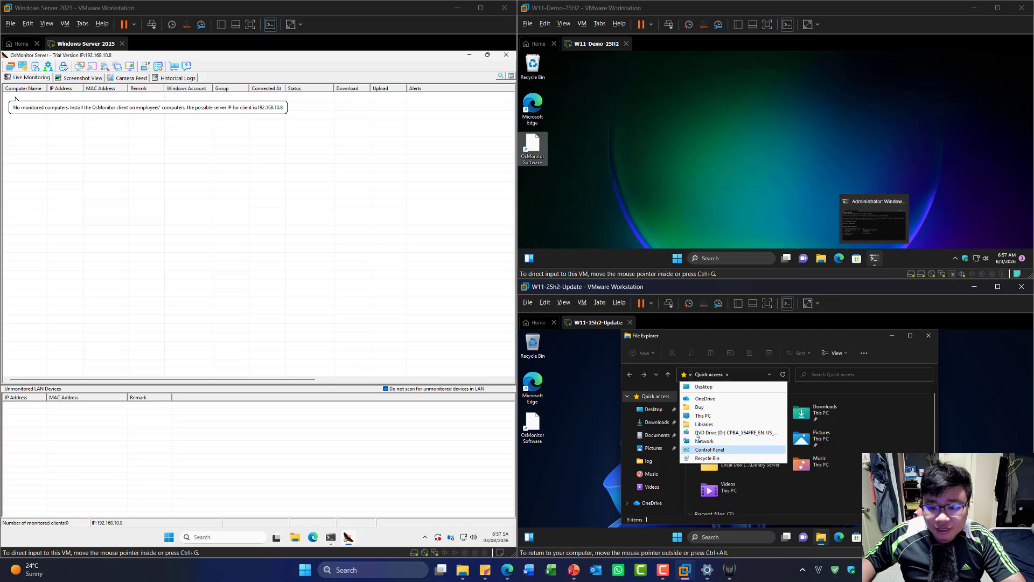
click(709, 449)
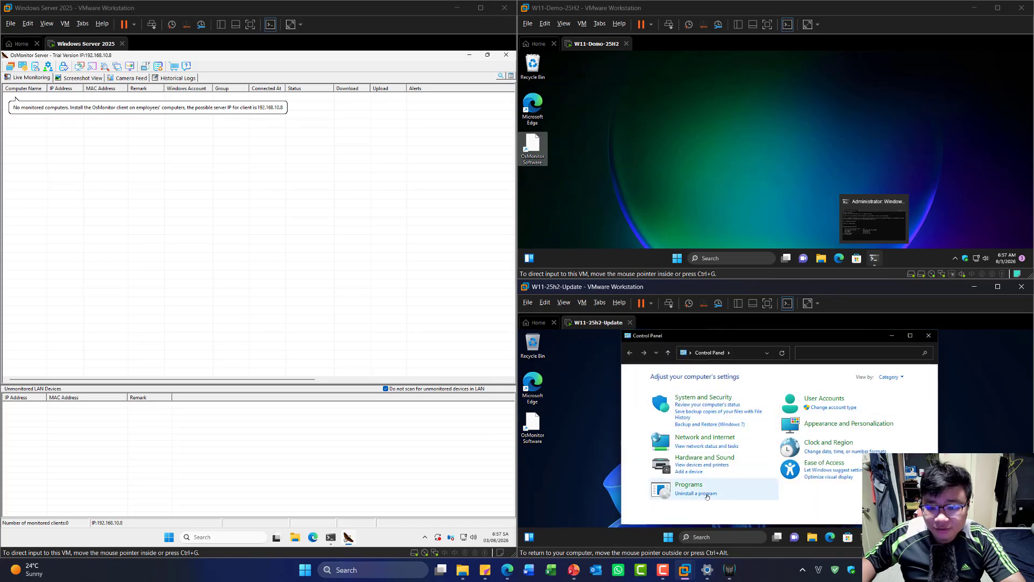
click(733, 497)
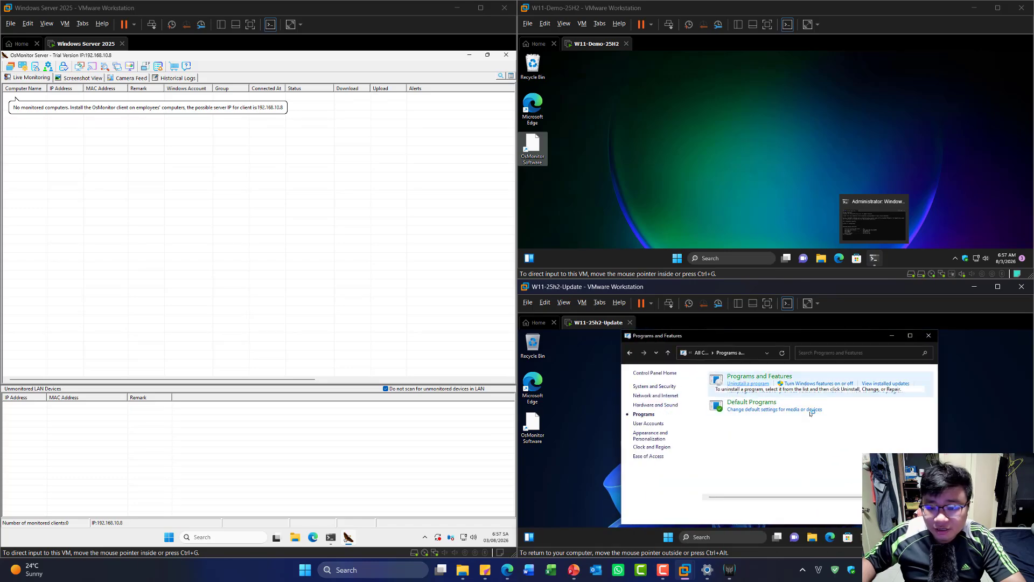
click(744, 383)
scroll(756, 470, down, 6)
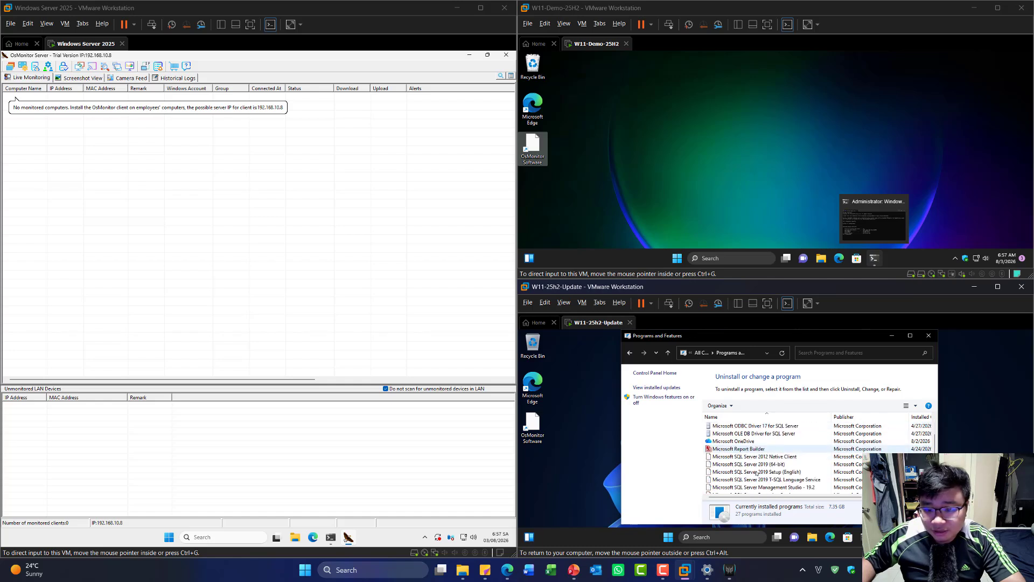
click(748, 479)
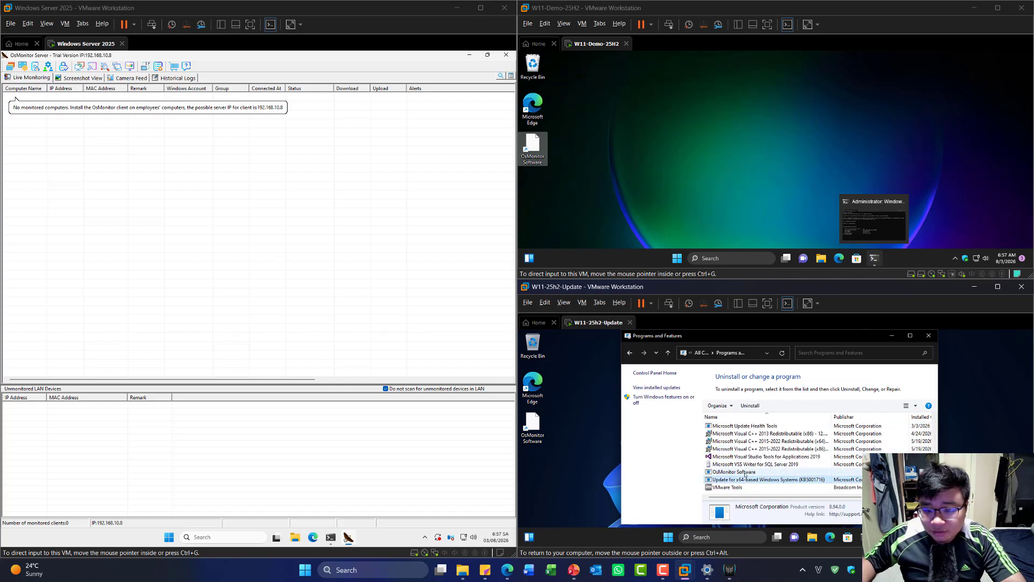
Uninstall OsMonitor Software from the W11-25h2-Update VM, allowing elevation and removing all shared files, and close the programs window.
click(744, 473)
right_click(744, 473)
click(770, 479)
click(735, 495)
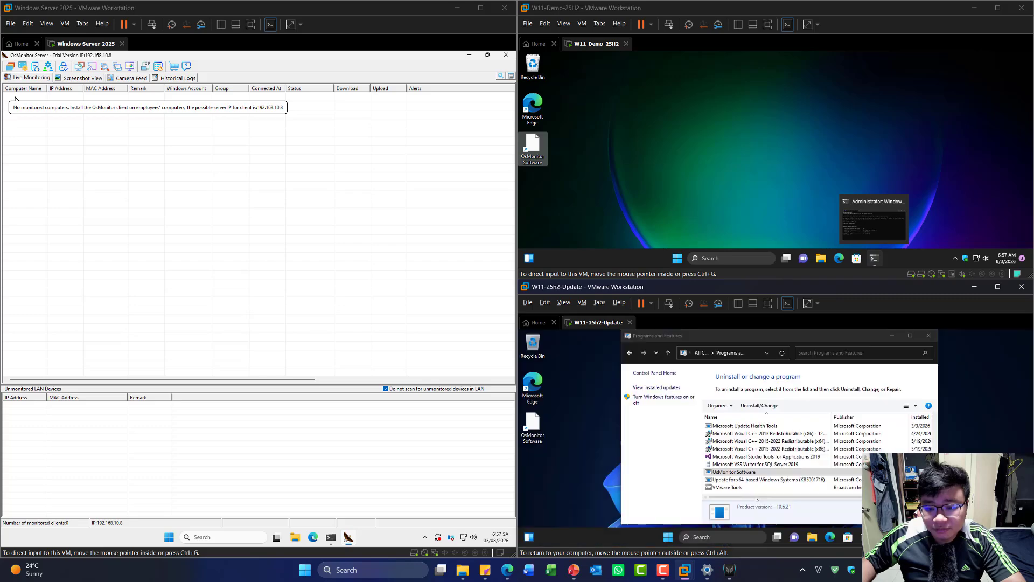
click(802, 462)
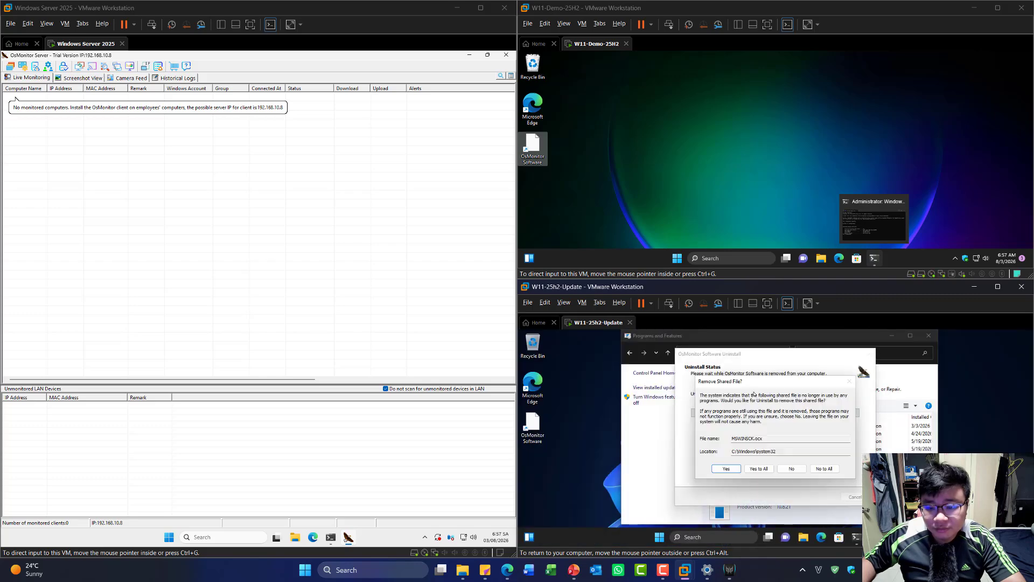
click(760, 469)
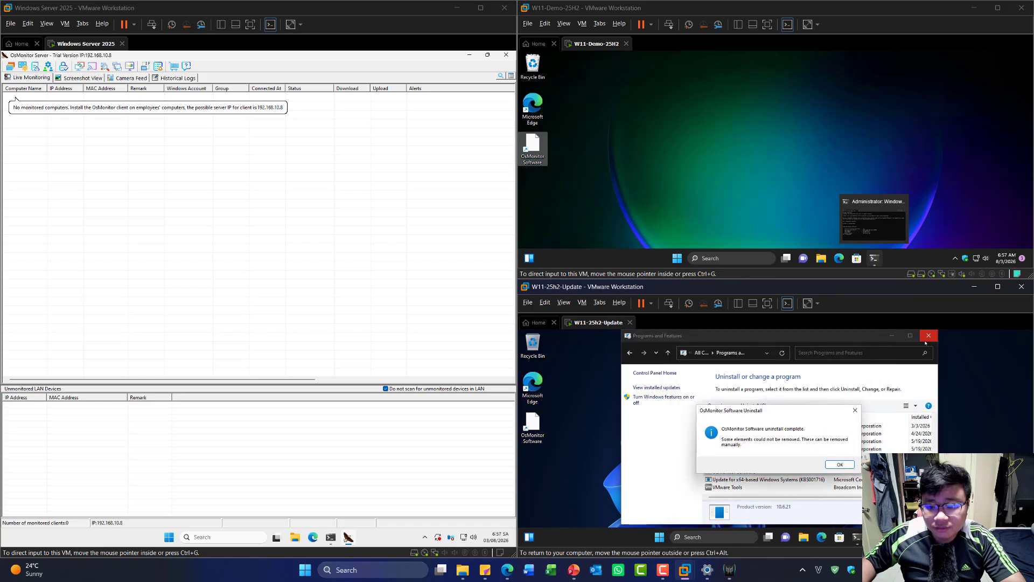
click(840, 465)
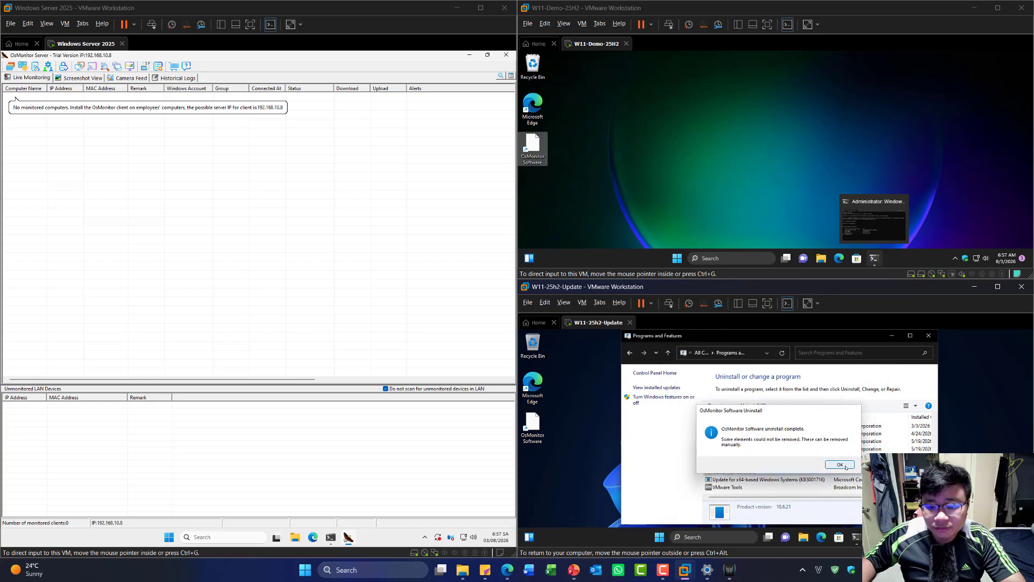
click(929, 335)
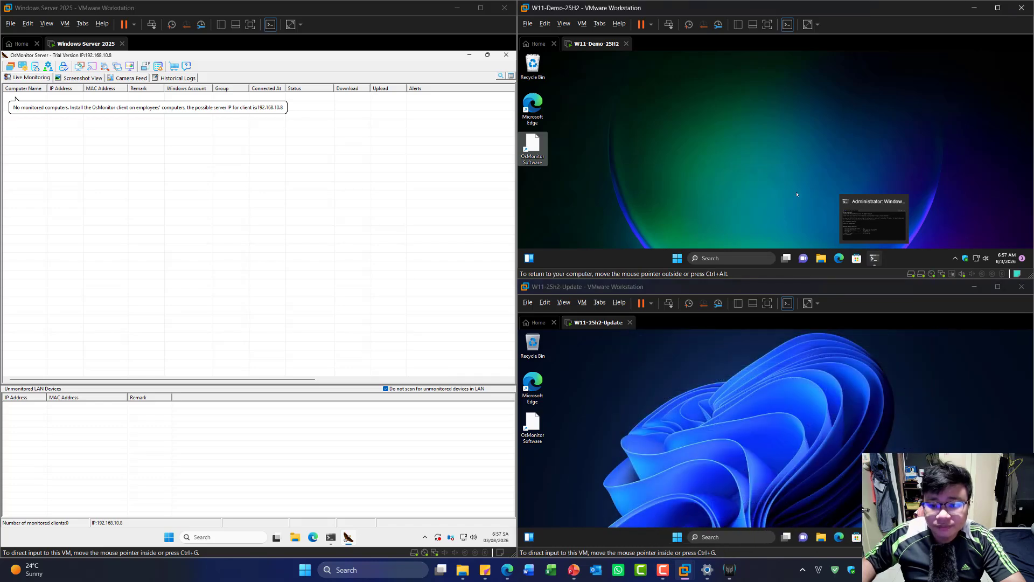
Open the Control Panel's list of installed programs in the W11-Demo-25H2 VM.
click(822, 258)
click(689, 97)
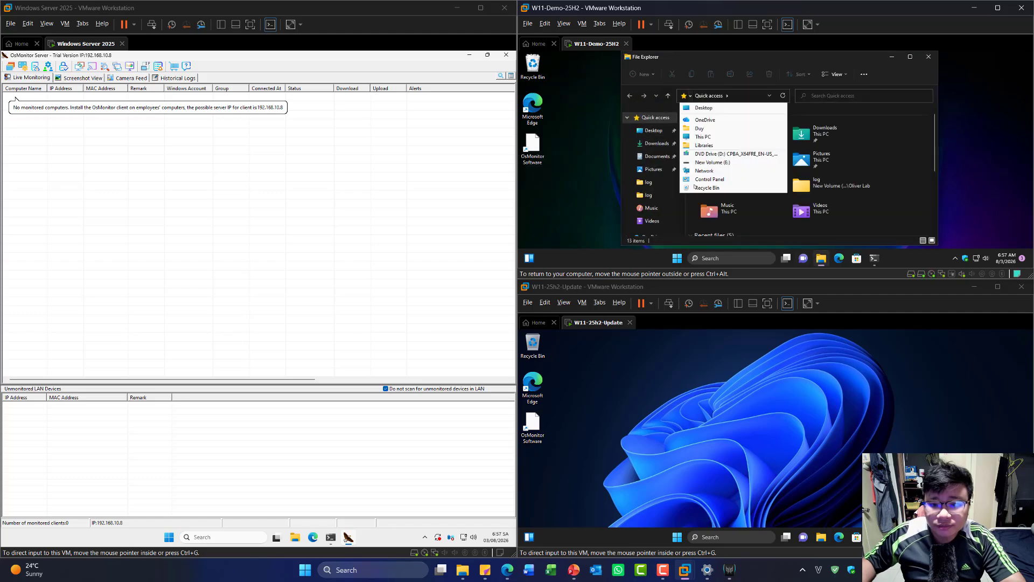
click(708, 178)
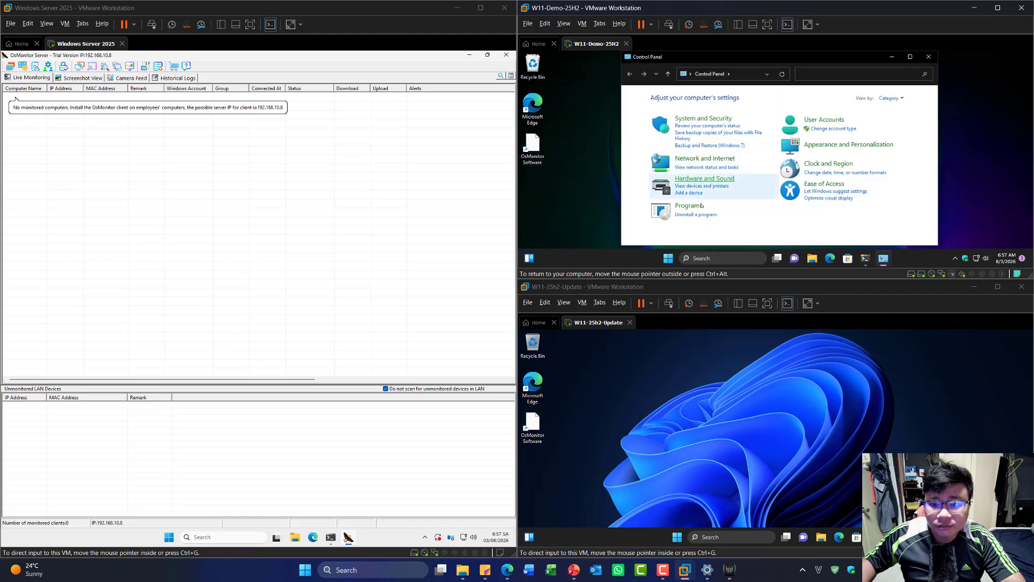
click(697, 215)
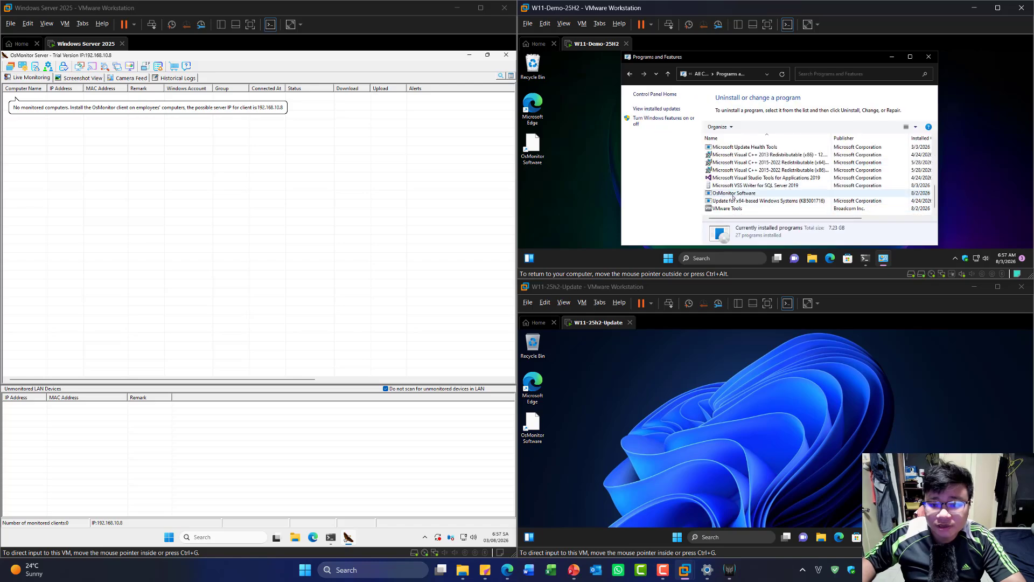
Uninstall OsMonitor Software from the W11-Demo-25H2 VM, allowing elevation and removing all shared files.
right_click(733, 194)
click(740, 202)
click(735, 215)
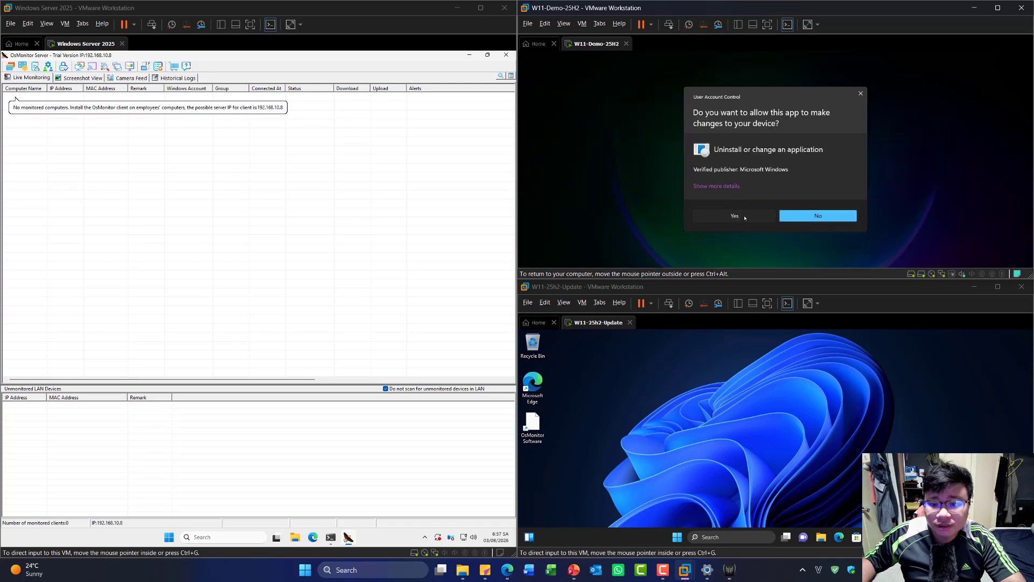
click(795, 184)
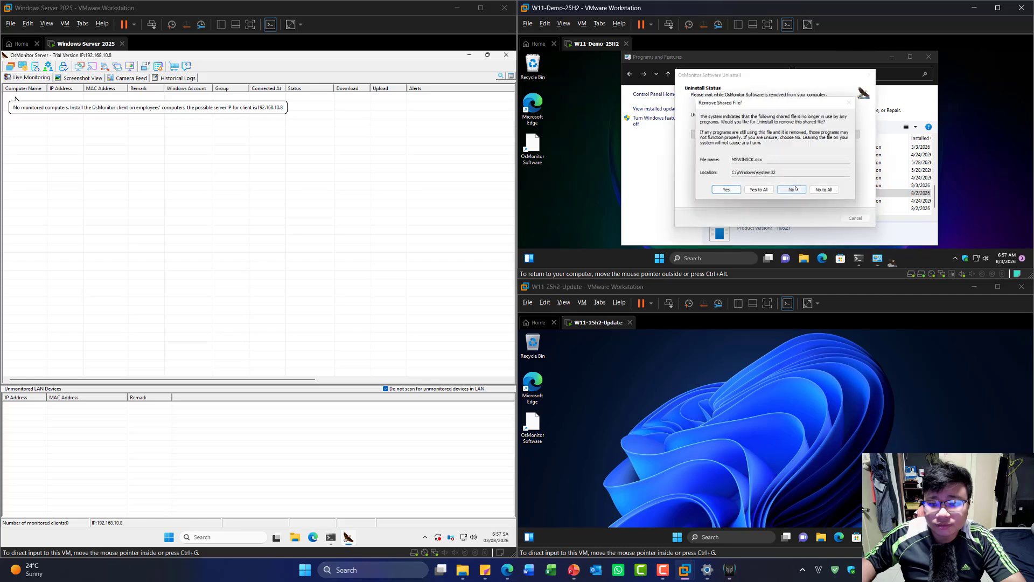
click(758, 189)
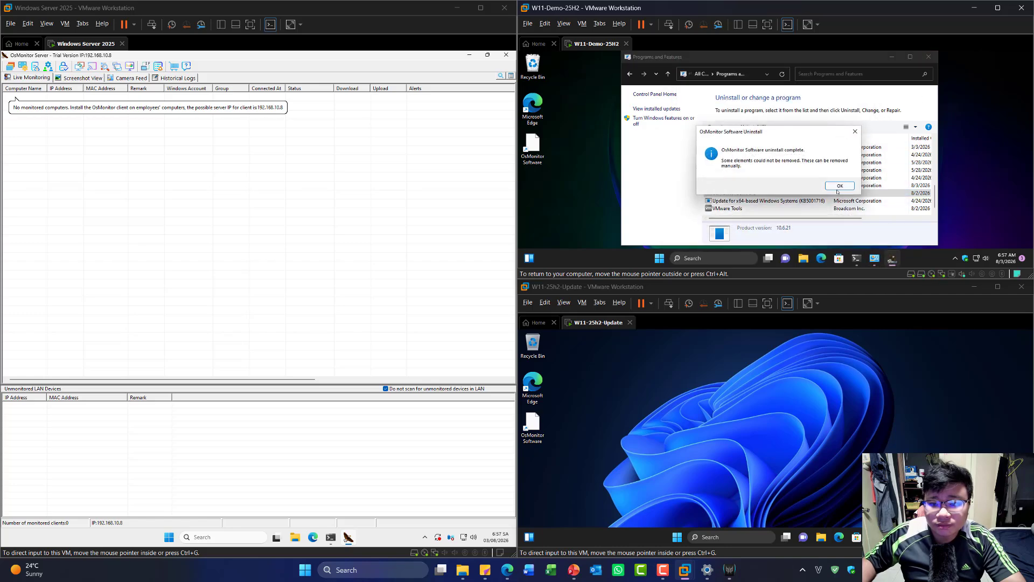
click(840, 186)
Run the OsMonitorSetup15 installer from Downloads in the W11-Demo-25H2 VM, allowing elevation and using English as the setup language.
click(816, 263)
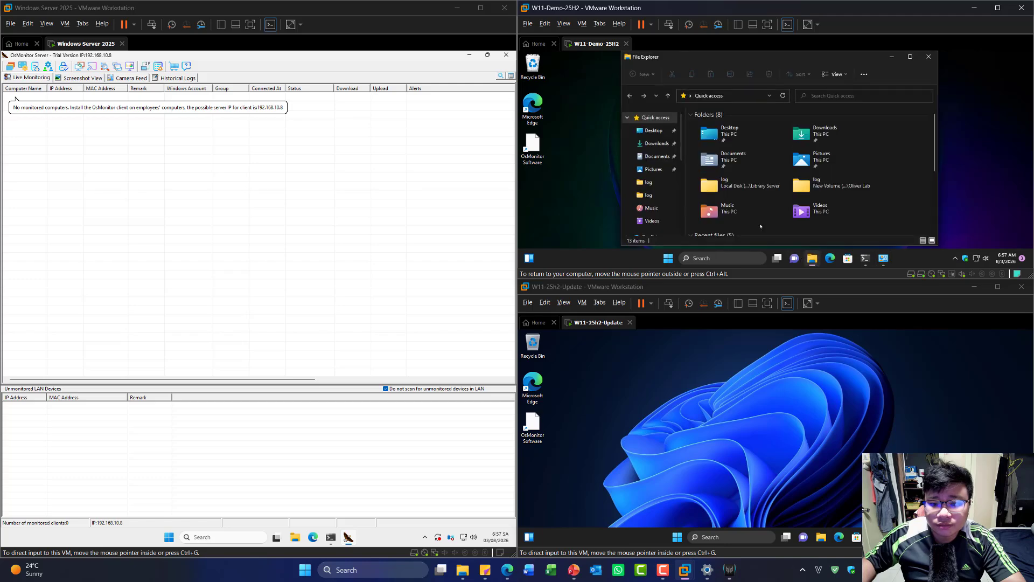
click(657, 143)
click(720, 138)
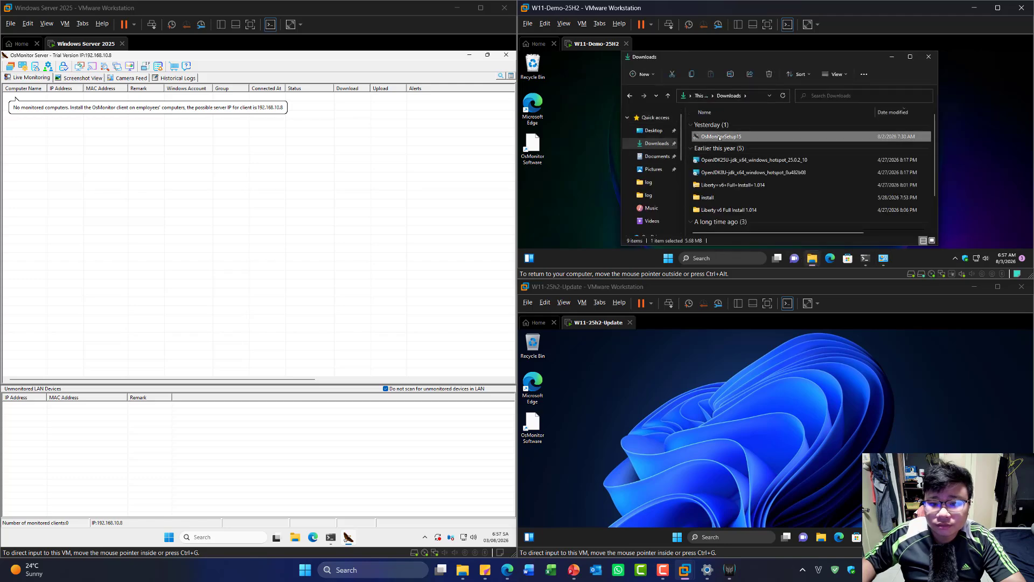
double_click(720, 137)
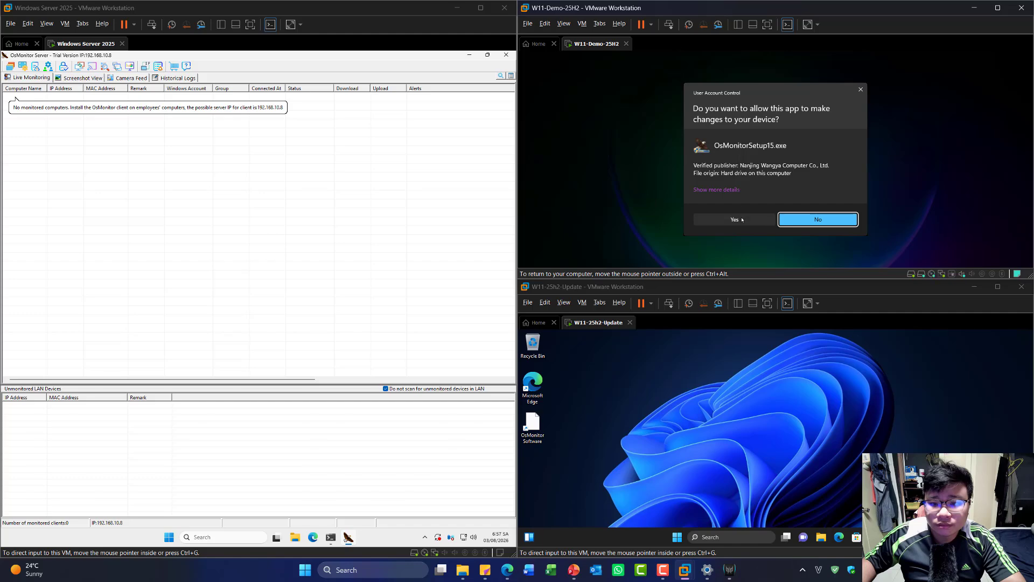
click(736, 220)
click(797, 173)
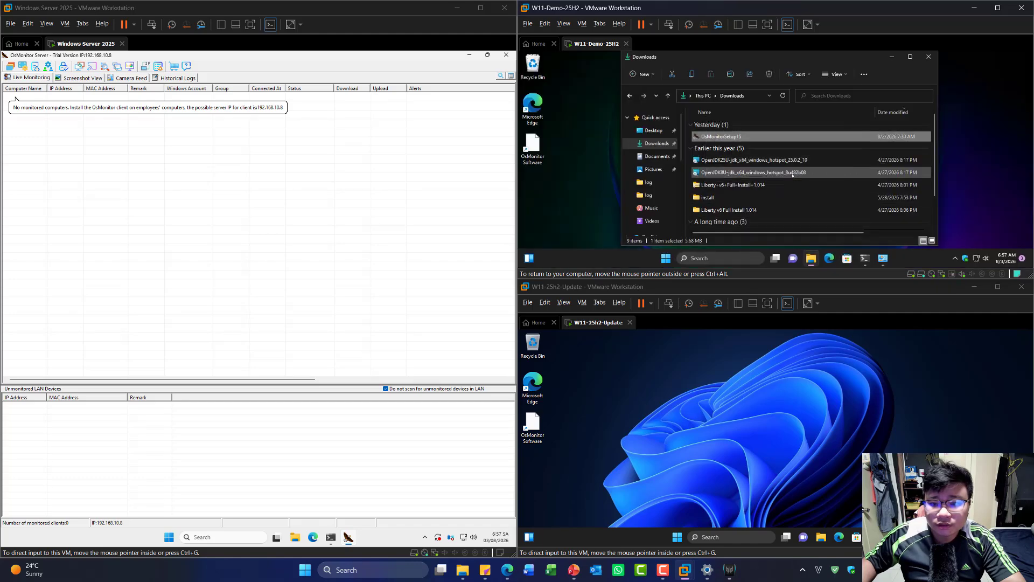
Accept the license, continue with the OsMonitor Client setup and enter the server's IP address 192.168.10.8 as the management console address.
click(749, 184)
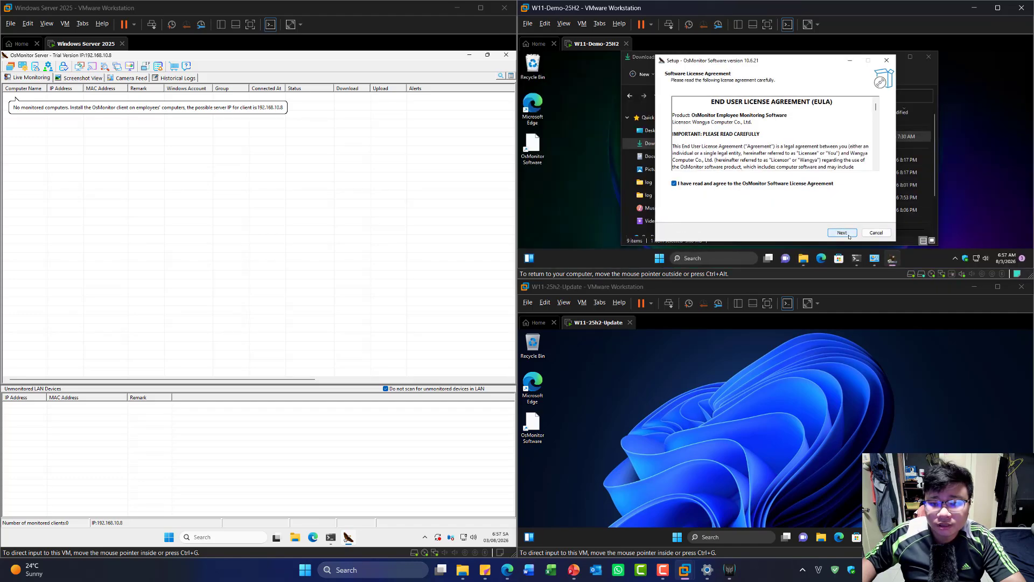
click(844, 233)
click(849, 235)
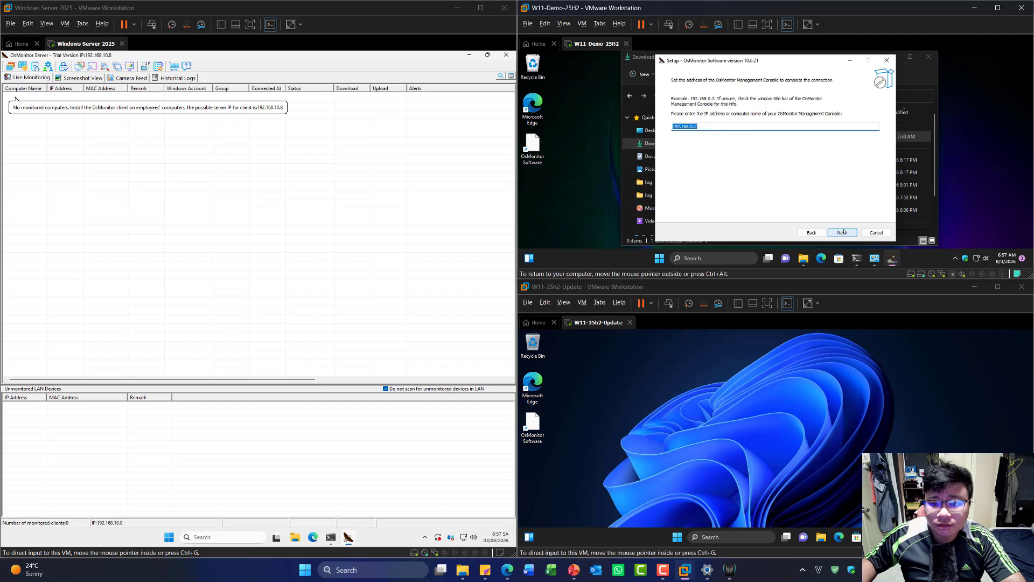
click(707, 126)
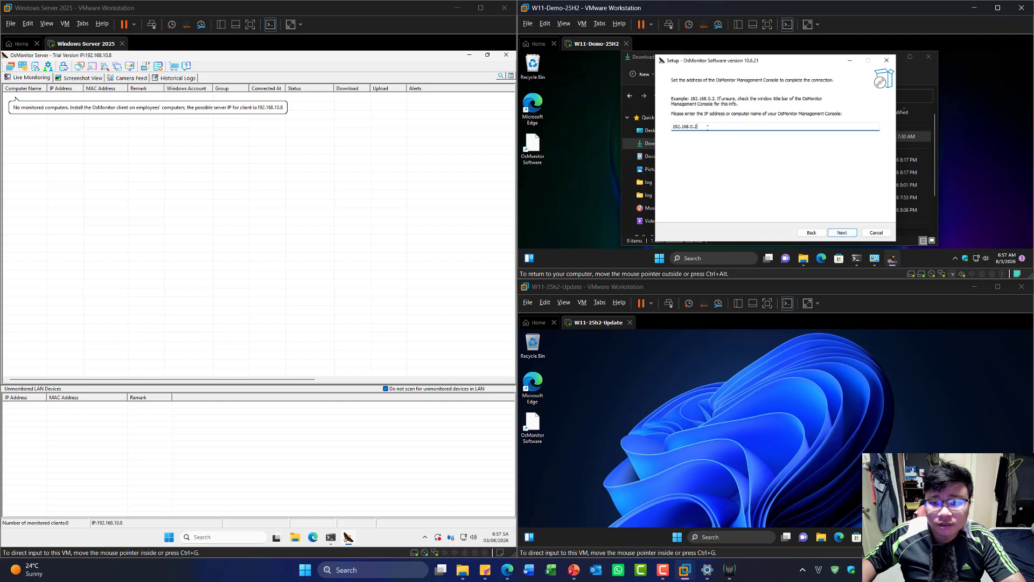
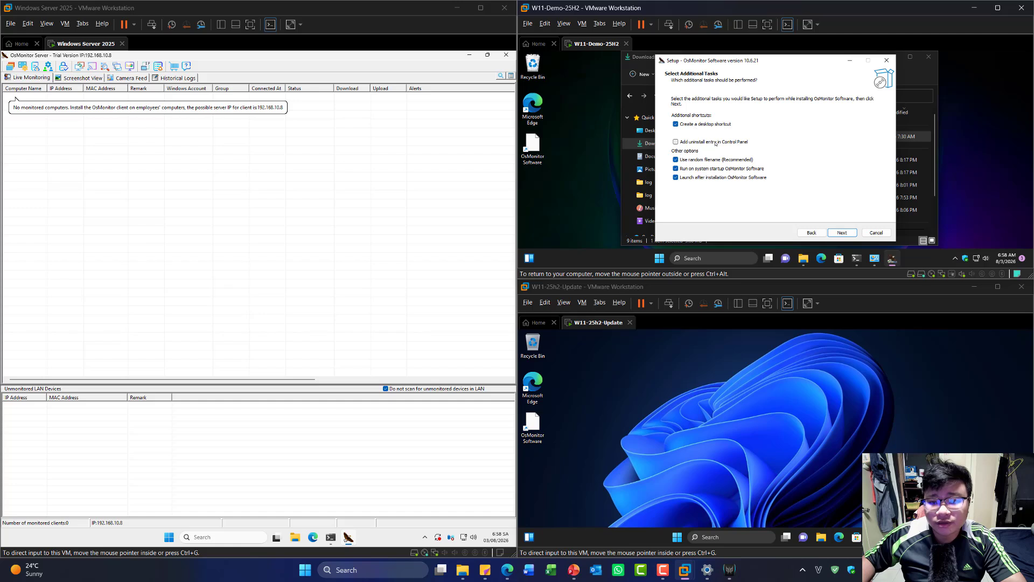
Install the client with the default additional tasks, without a Control Panel uninstall entry, and finish the setup.
click(850, 231)
click(850, 232)
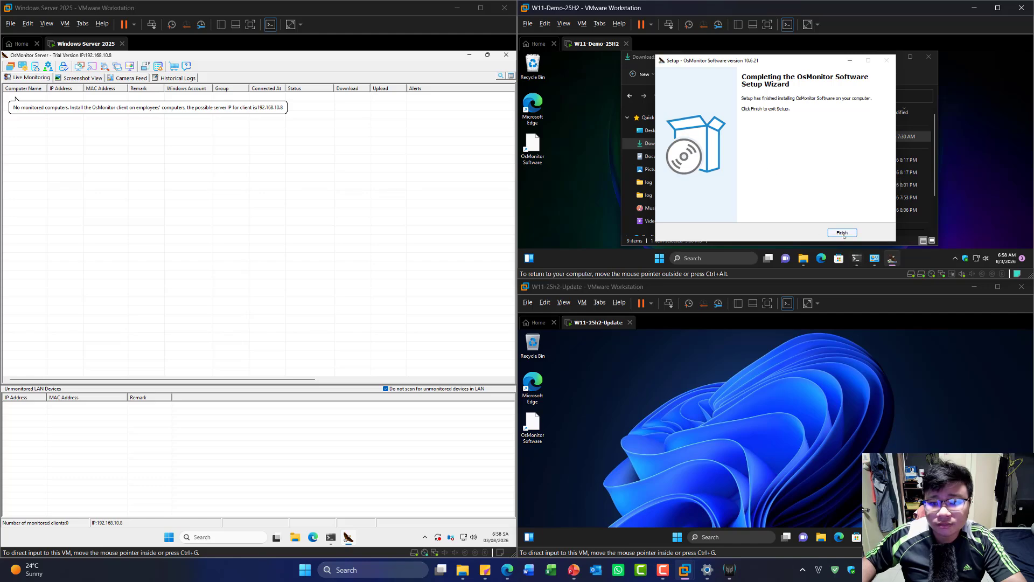
click(843, 233)
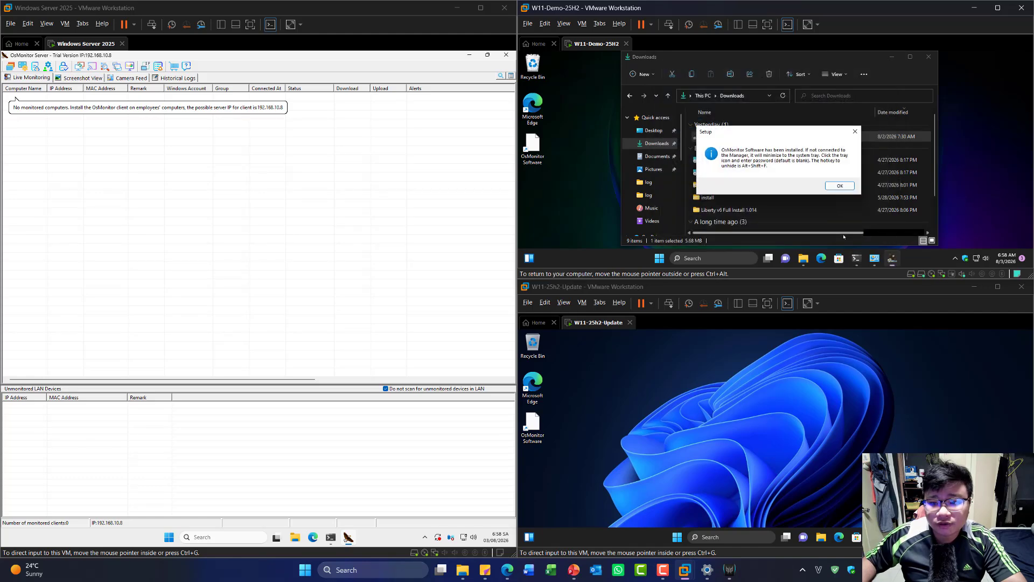
click(839, 186)
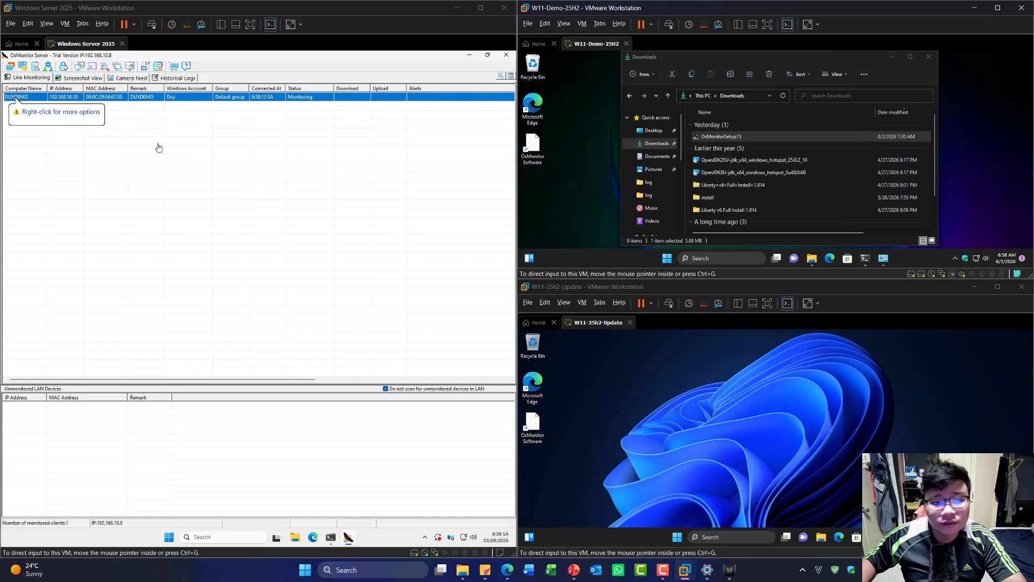
Check the server's live monitoring list for the new client, and close the Downloads and Programs and Features windows in the W11-Demo-25H2 VM.
click(51, 161)
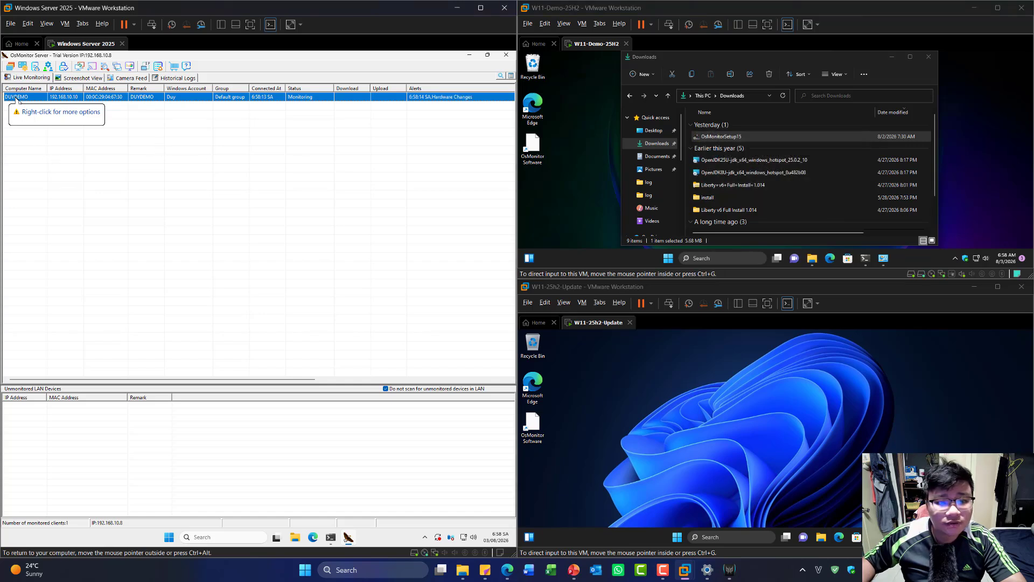
click(902, 405)
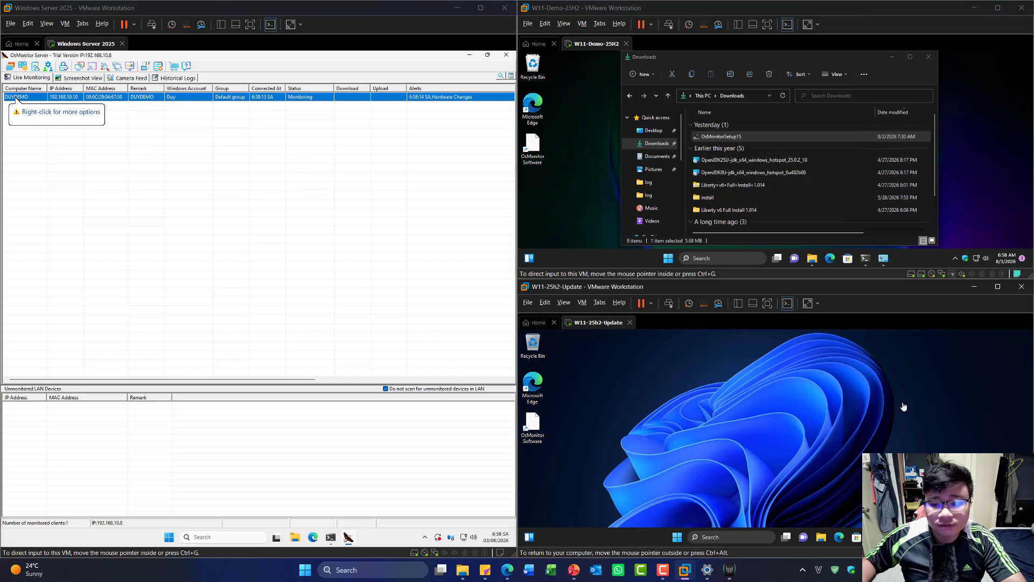
click(932, 58)
click(929, 58)
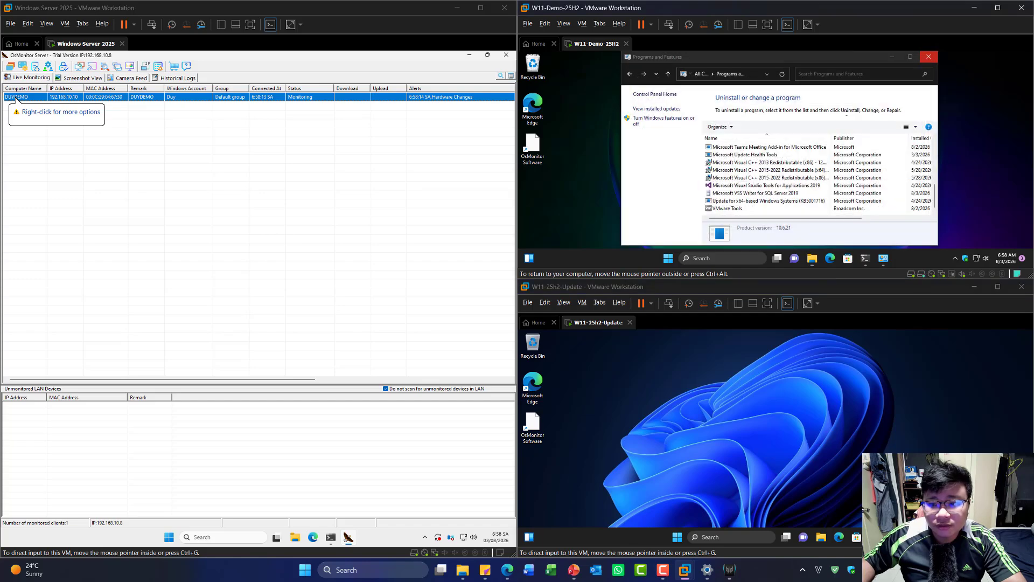
click(929, 57)
Run OsMonitorSetup15 from Downloads in the W11-25h2-Update VM, allowing elevation, using English as the setup language, and accept the license agreement.
click(670, 491)
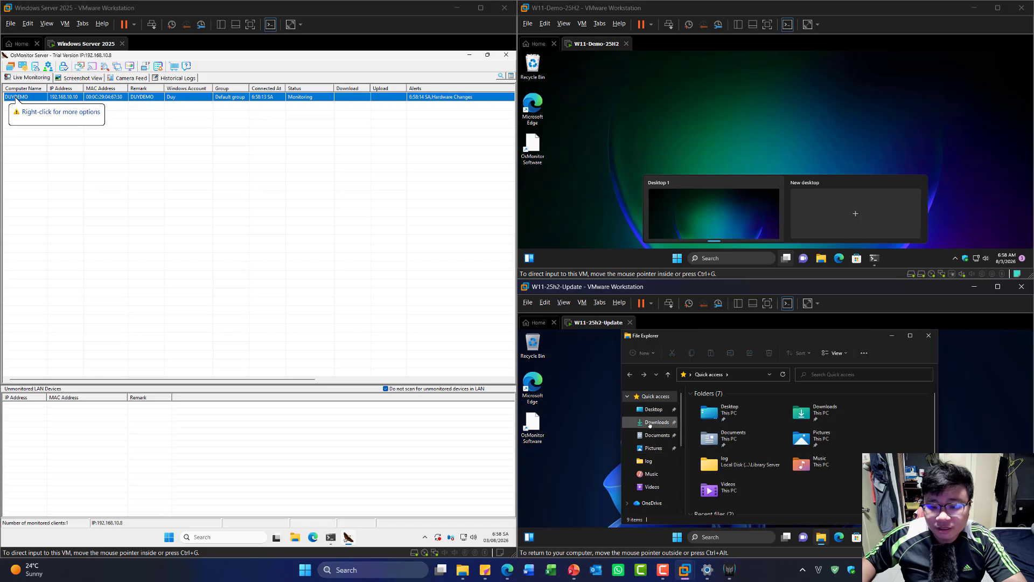
click(651, 423)
click(730, 419)
double_click(730, 419)
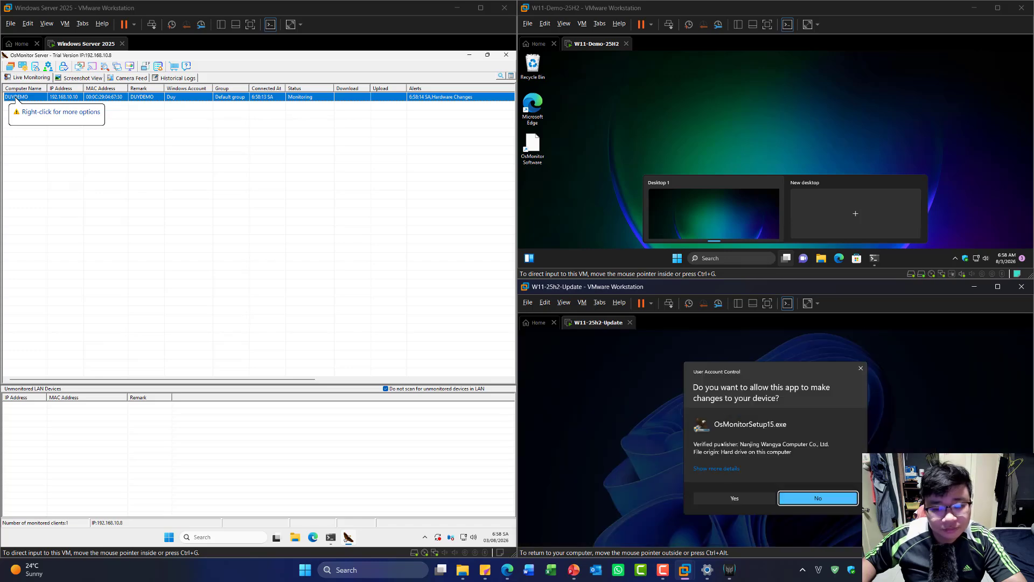
click(740, 498)
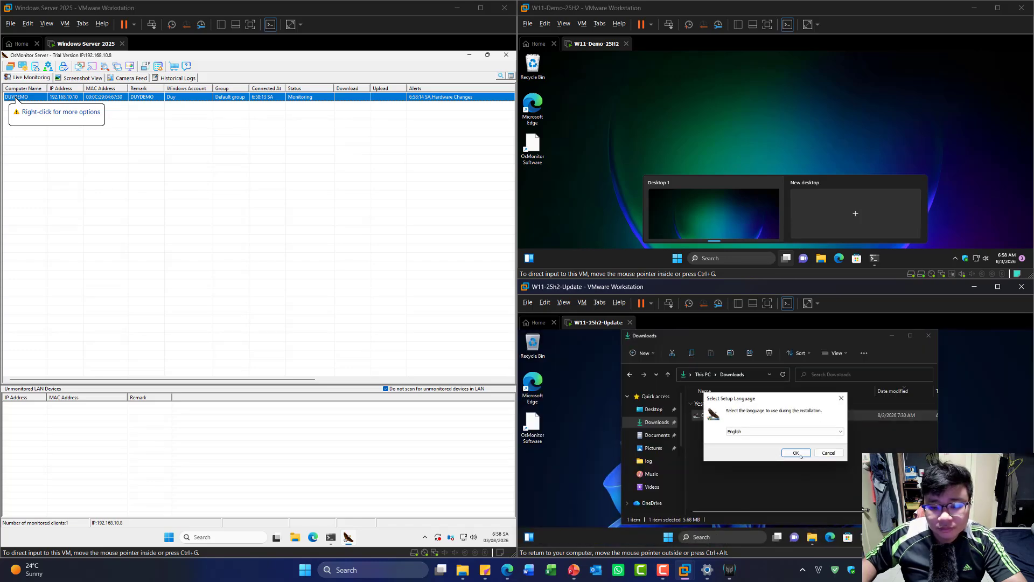
click(794, 453)
click(741, 461)
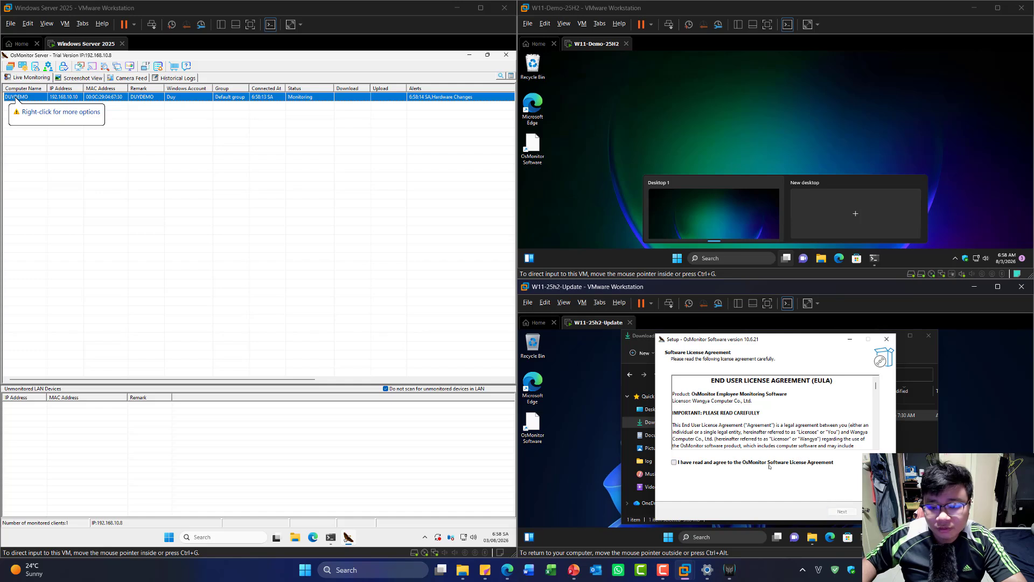
Choose the OsMonitor Client installation mode and set the management console address to 192.168.10.8.
click(843, 513)
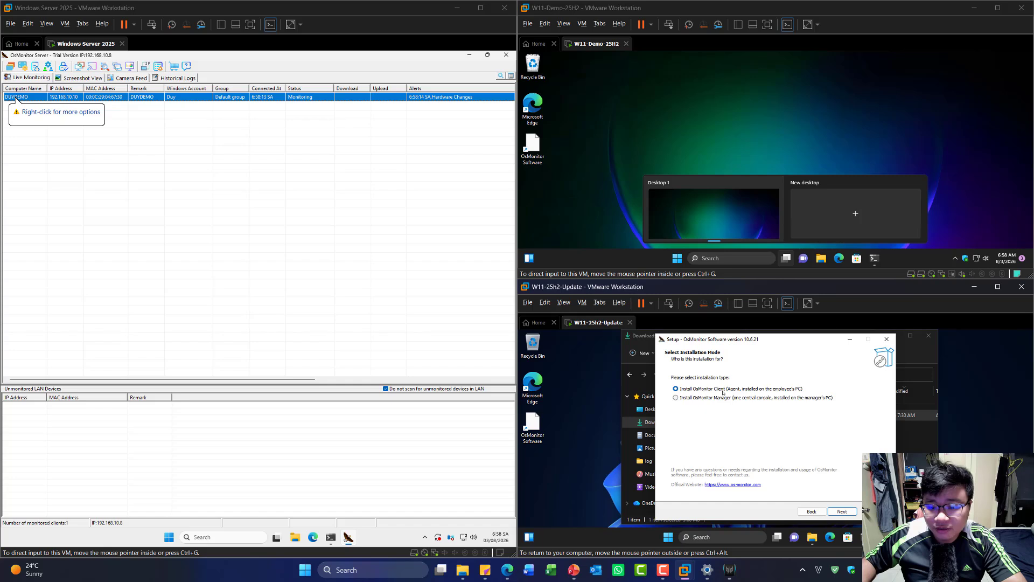
click(843, 512)
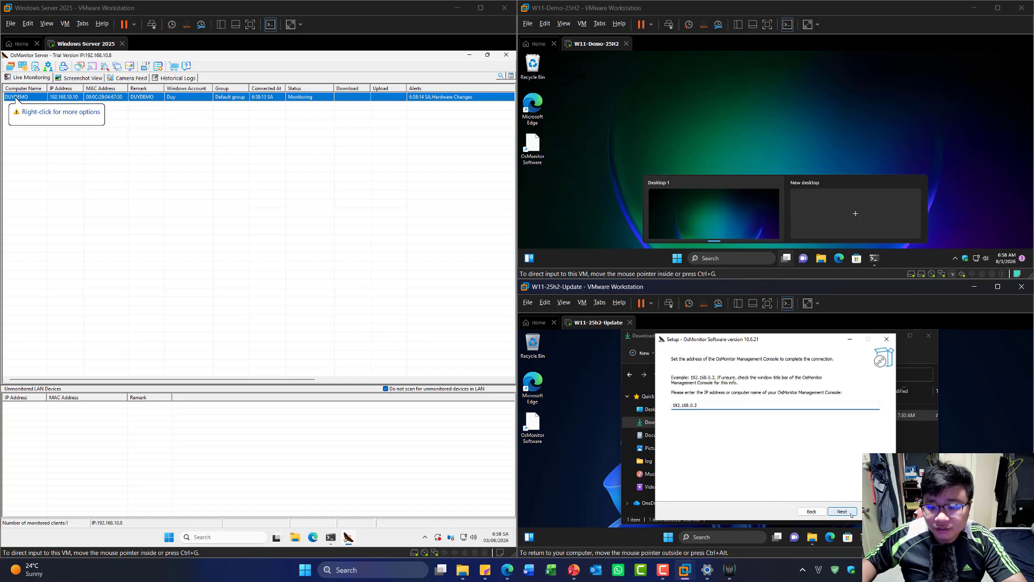
click(842, 511)
click(812, 511)
click(731, 405)
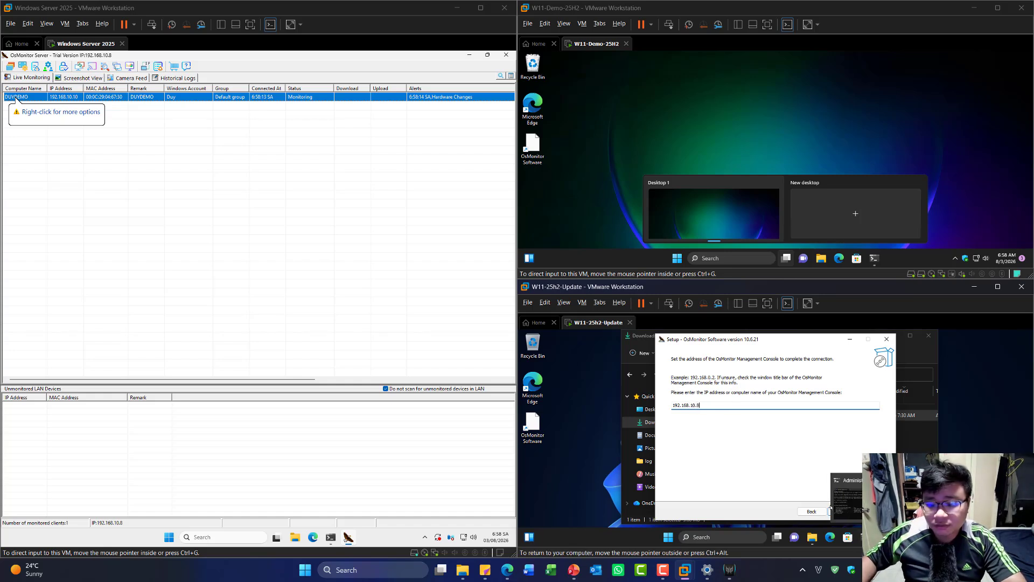
click(847, 513)
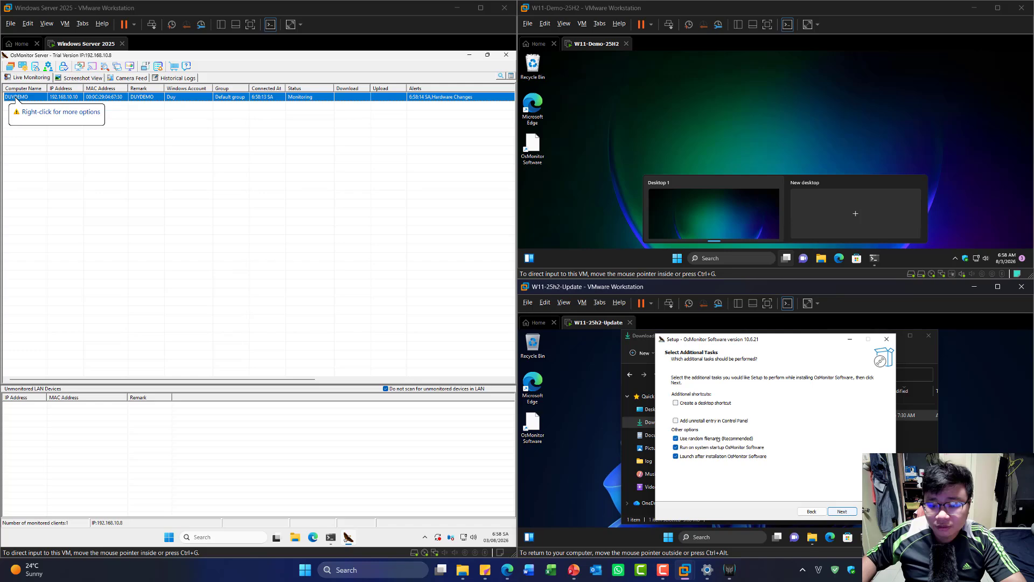
Install the client with the default additional tasks, finish the setup and close the Downloads window in the W11-25h2-Update VM.
click(843, 513)
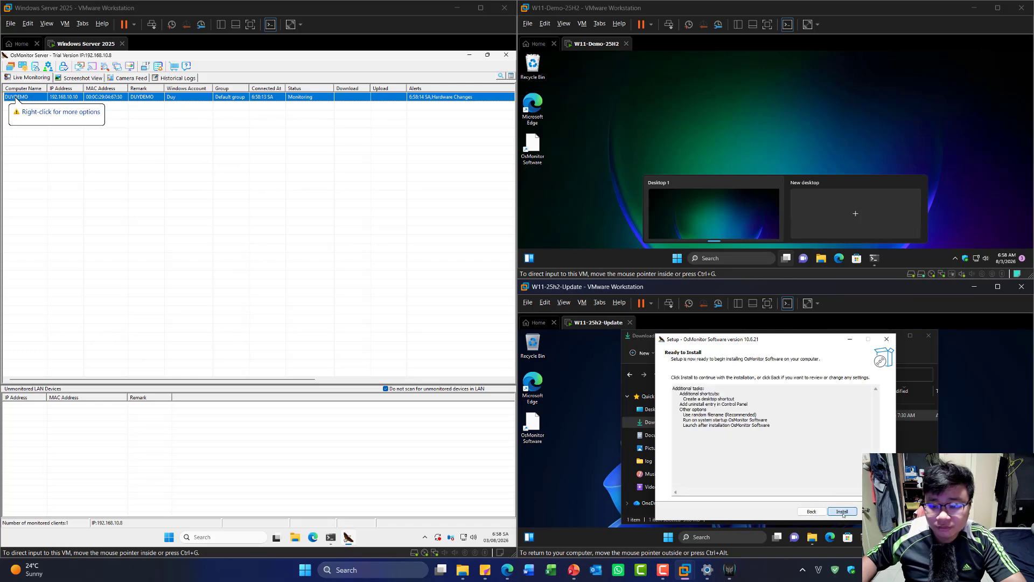
click(843, 512)
click(844, 512)
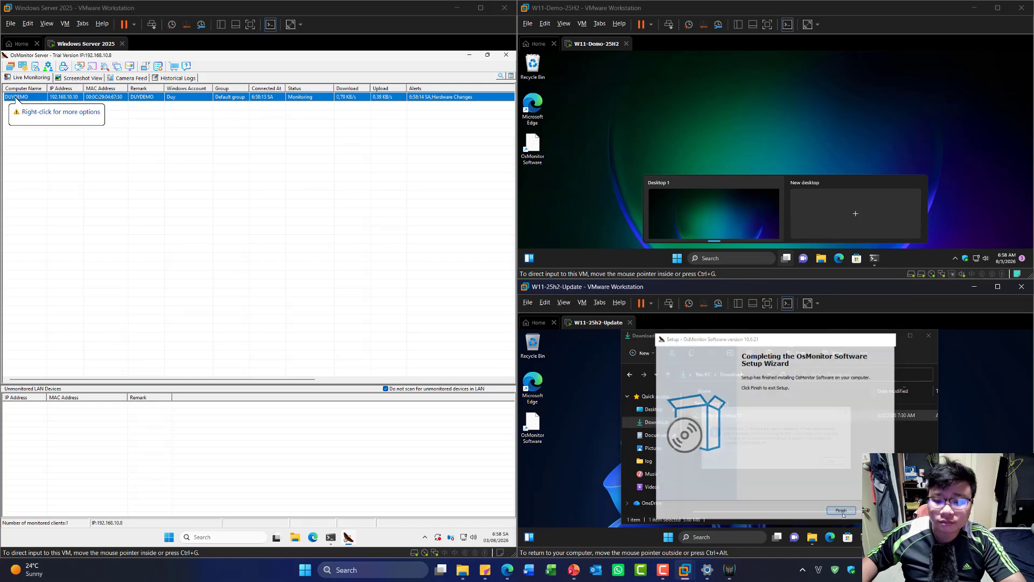
click(841, 464)
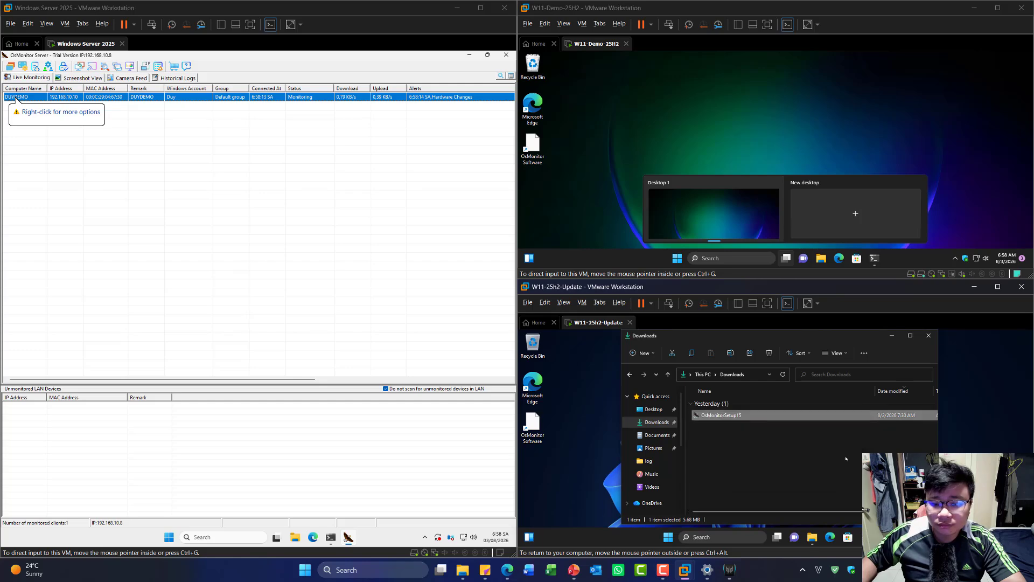
click(929, 335)
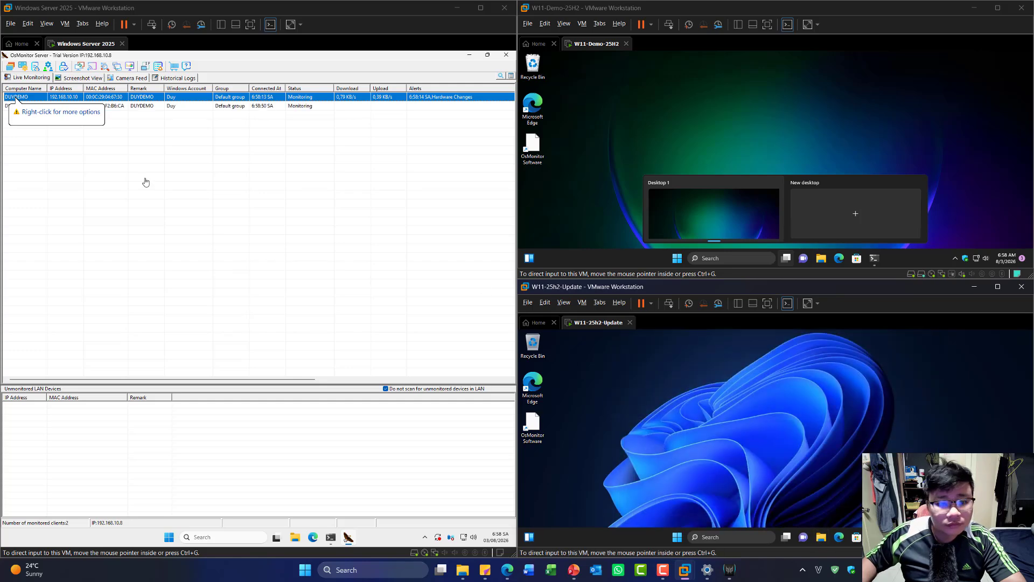
Examine both clients in the server's live monitoring list, comparing their computer names, IP addresses, MAC addresses, status and alerts.
click(20, 107)
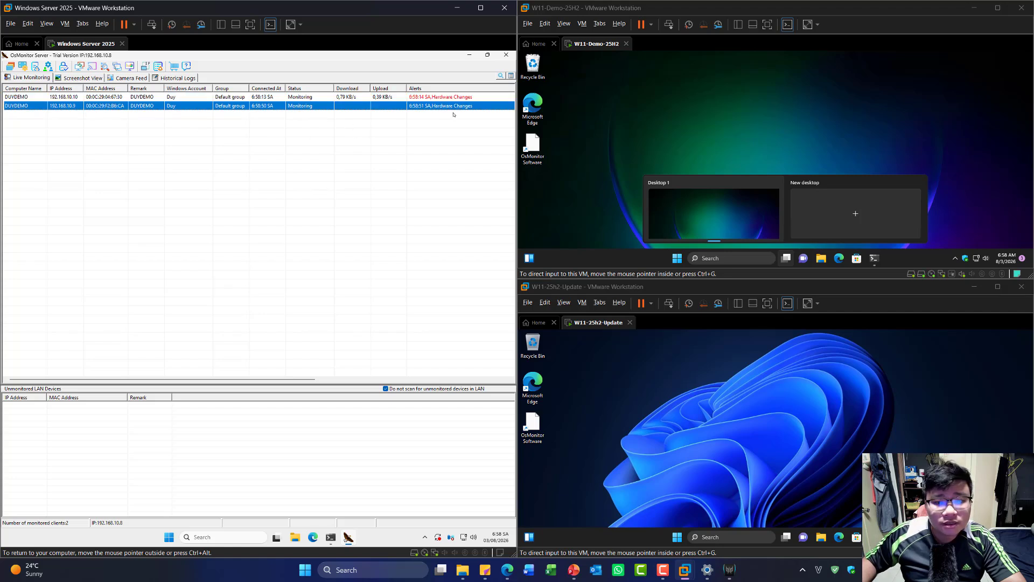
click(692, 199)
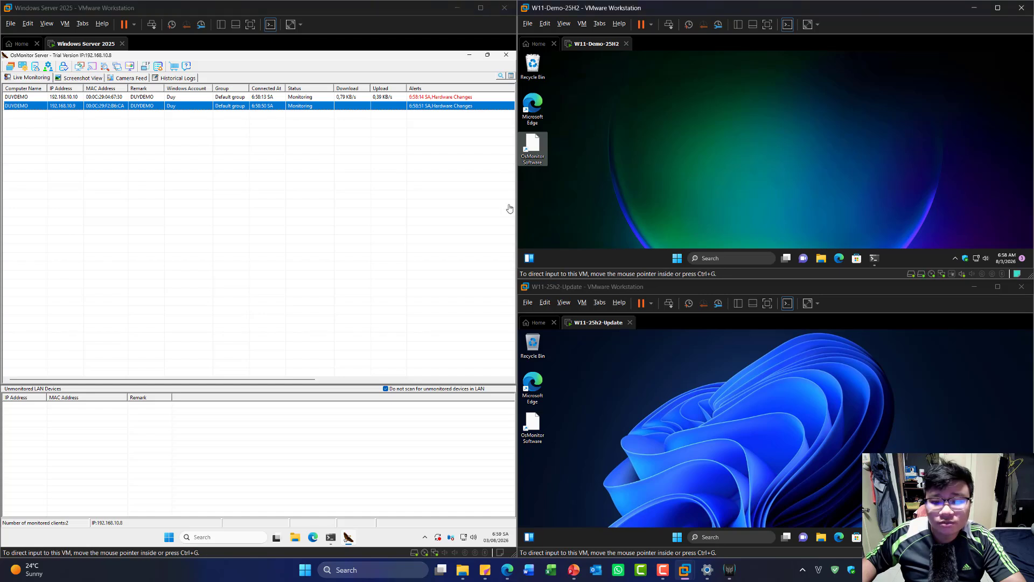
click(141, 88)
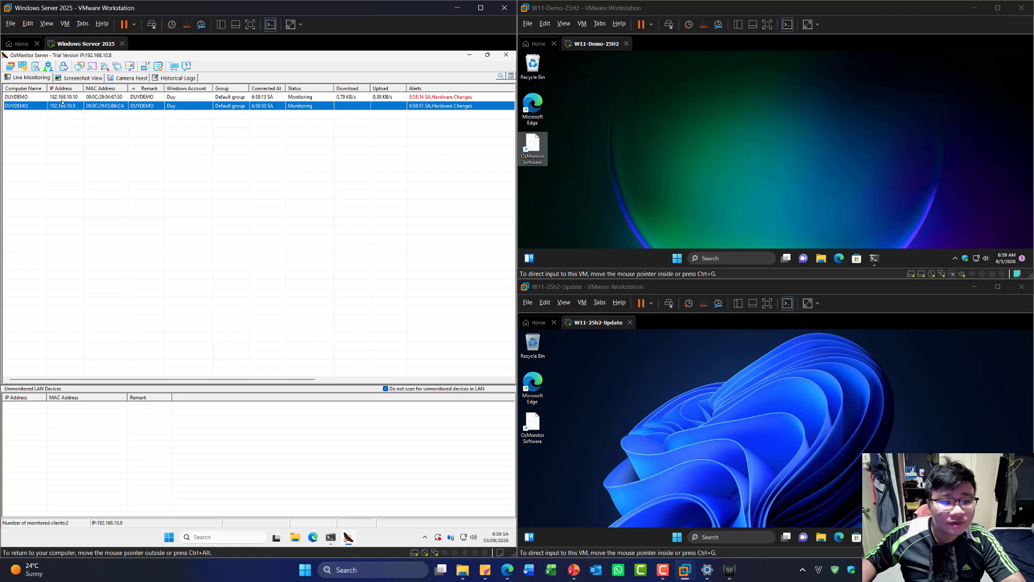
click(74, 100)
click(74, 105)
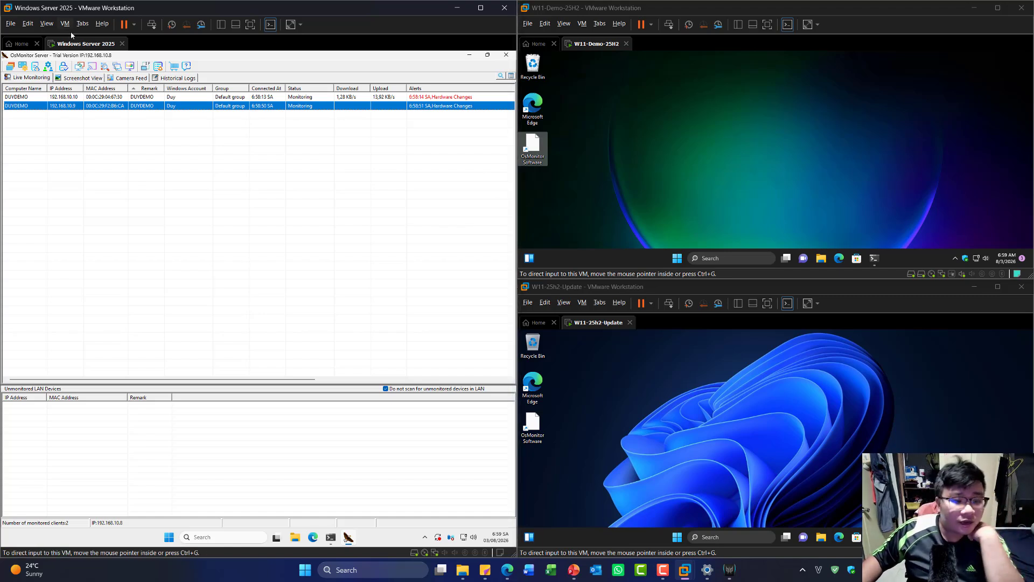
click(28, 99)
click(32, 106)
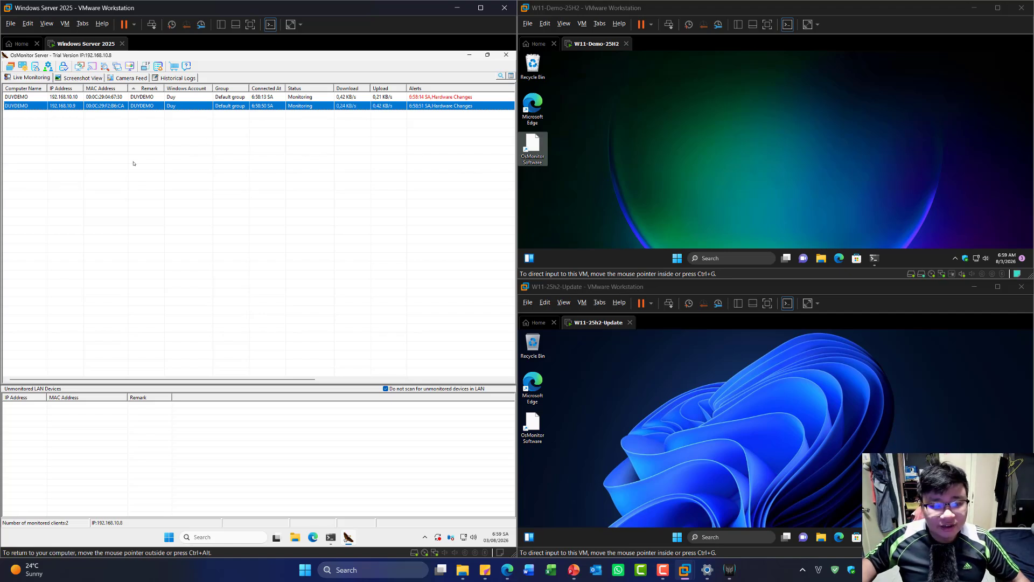
click(91, 99)
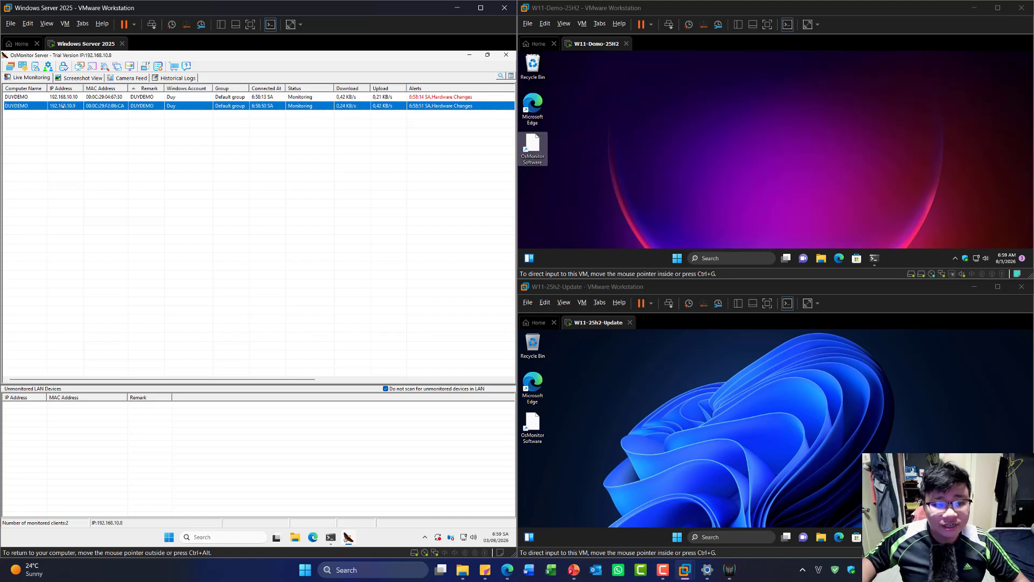
click(72, 107)
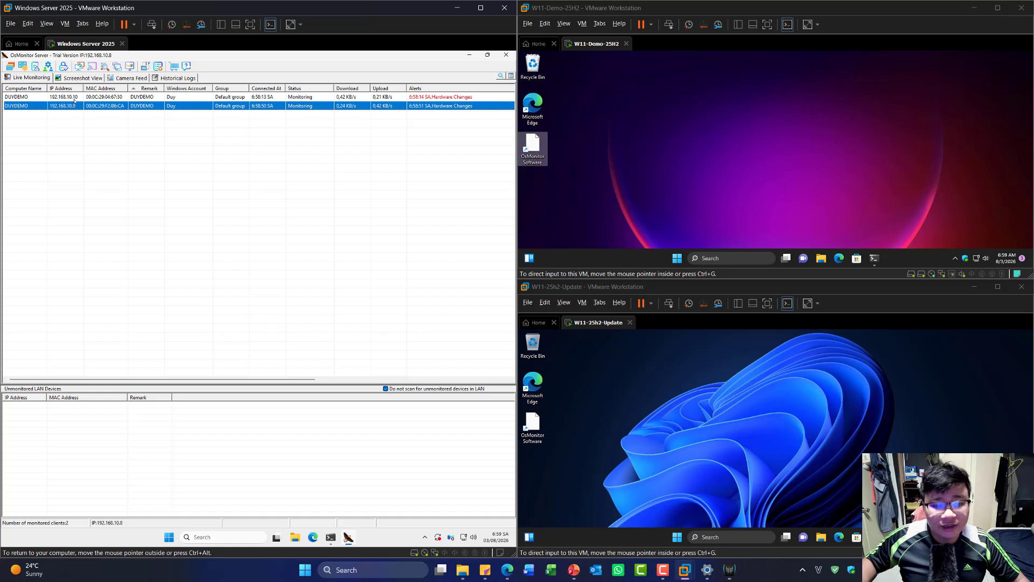
click(78, 98)
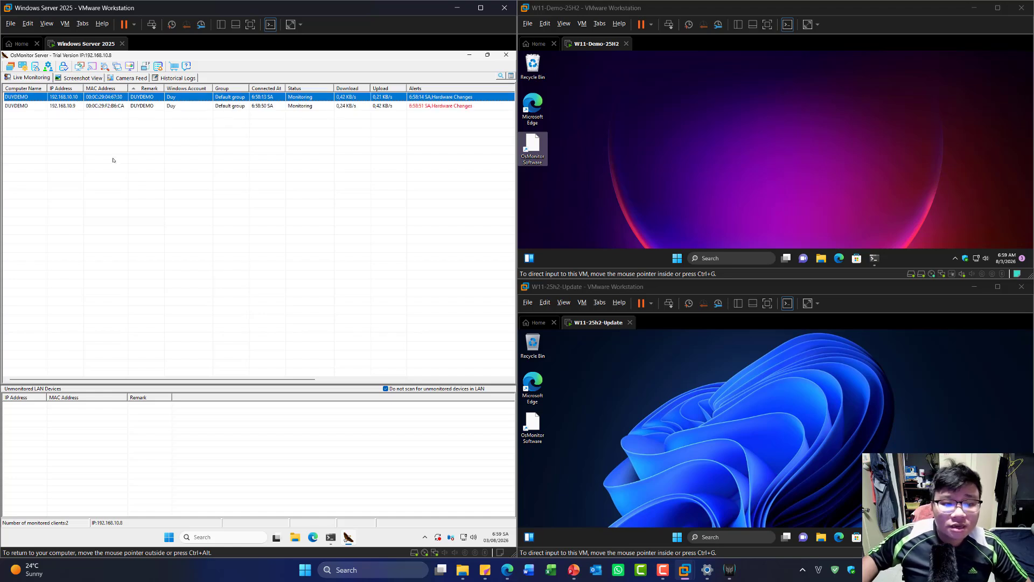
click(31, 77)
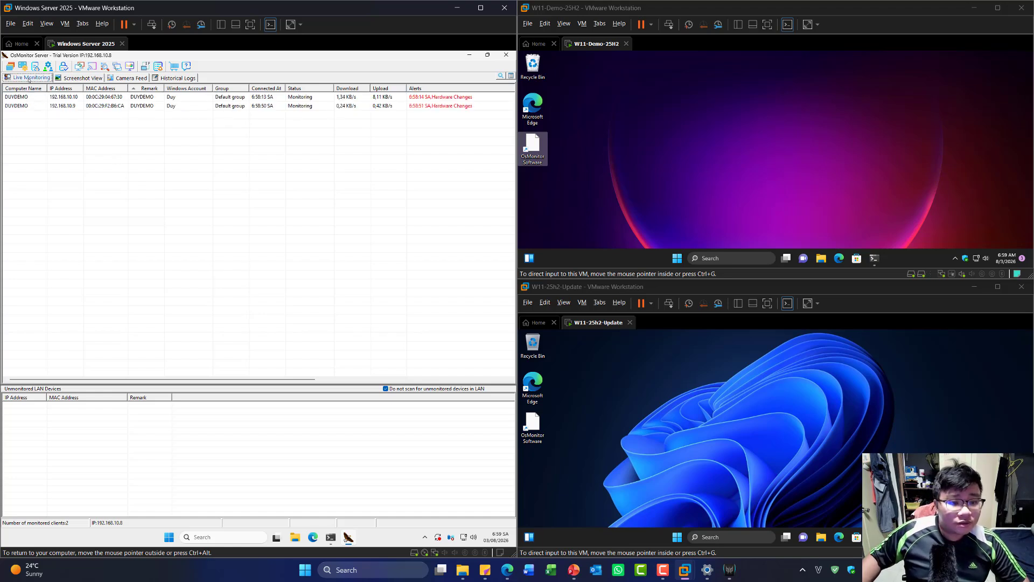
click(53, 99)
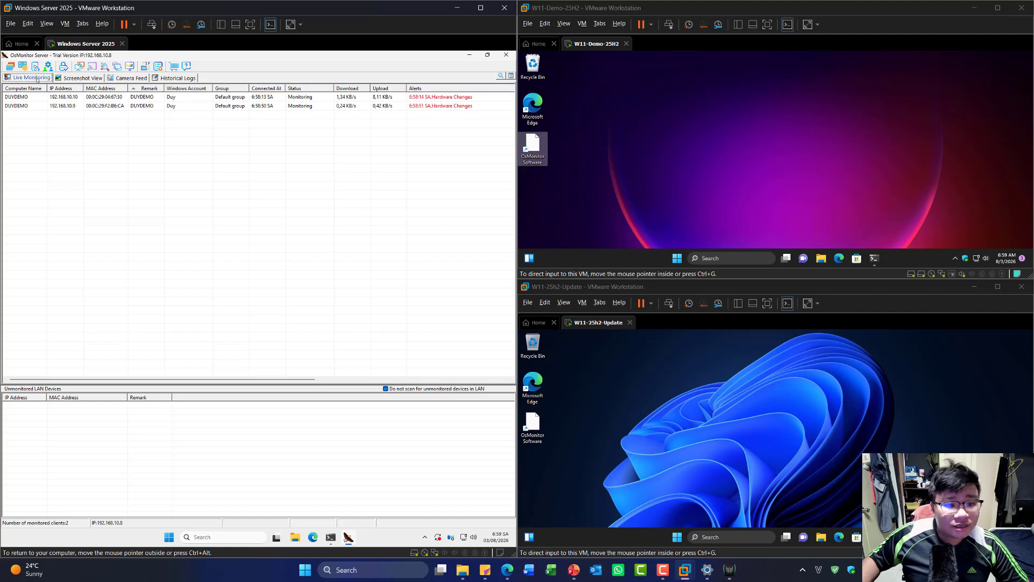
click(58, 98)
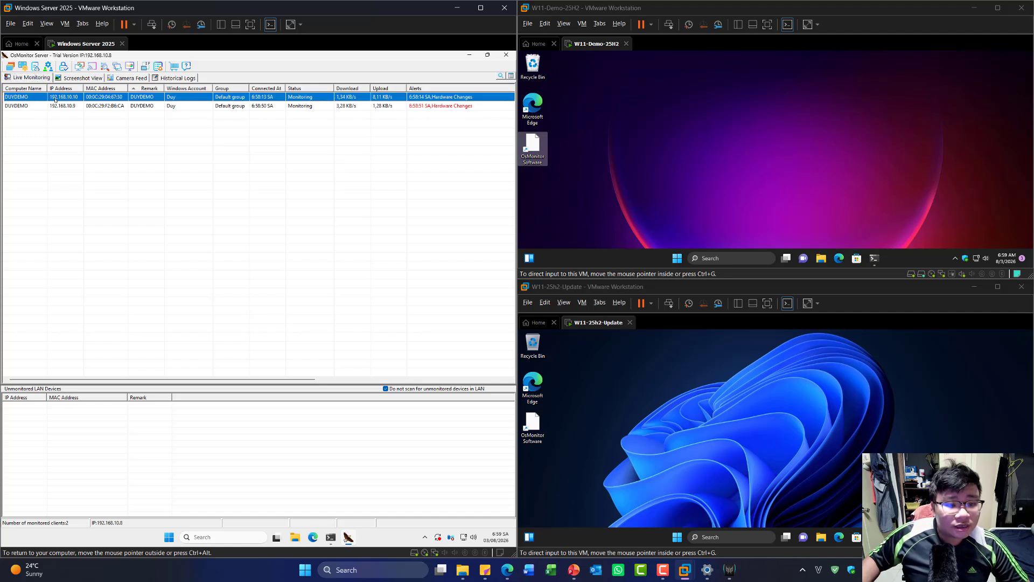
click(53, 106)
click(54, 100)
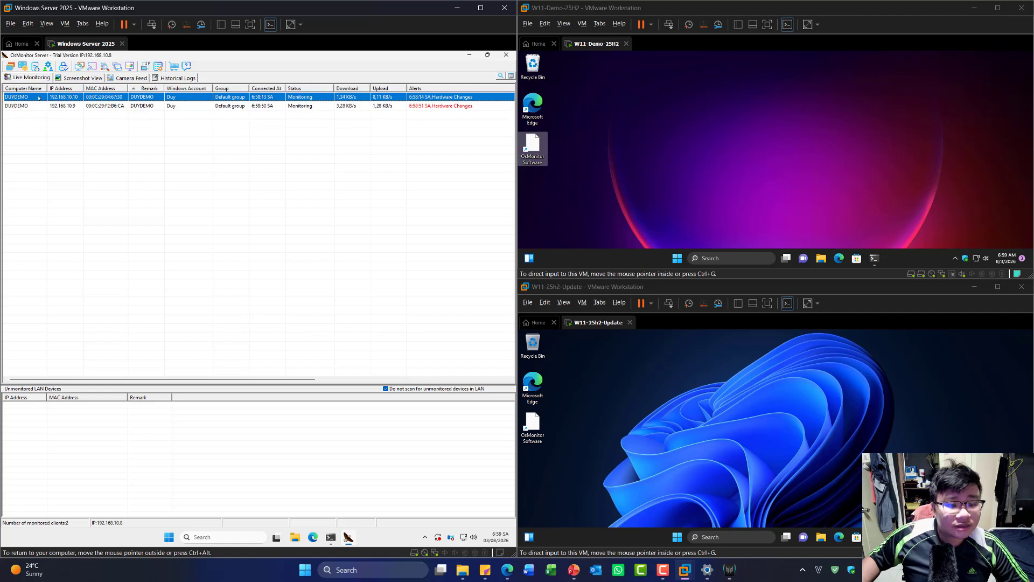
Open the Live Screen View of the client at 192.168.10.10 from the server's monitoring list.
right_click(38, 97)
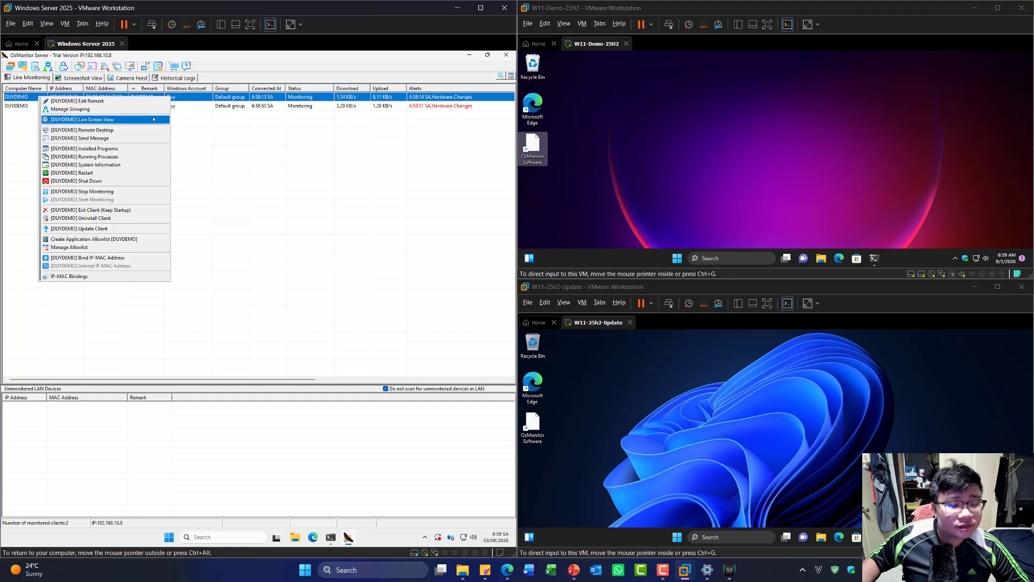
click(23, 103)
right_click(26, 98)
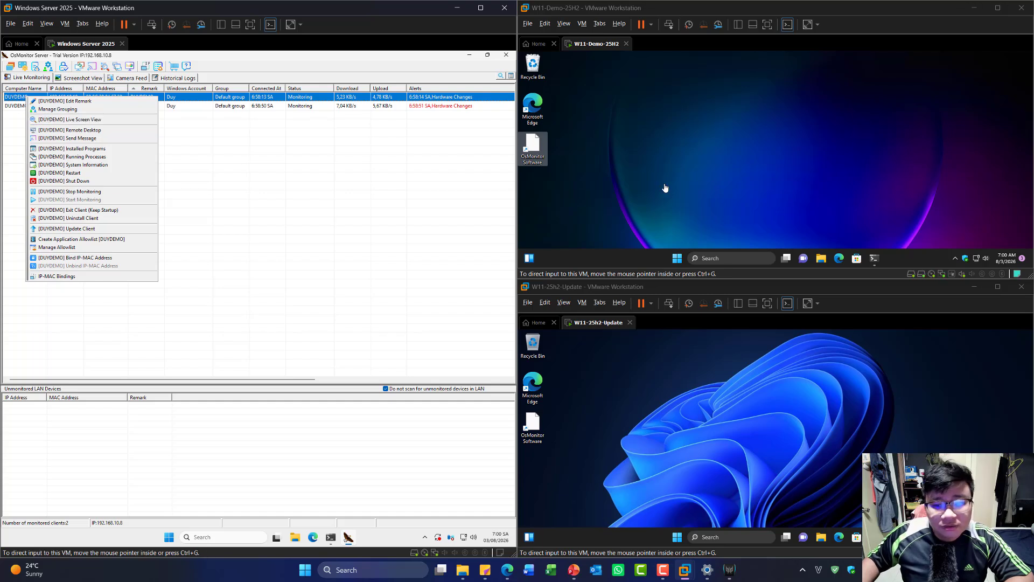
click(90, 120)
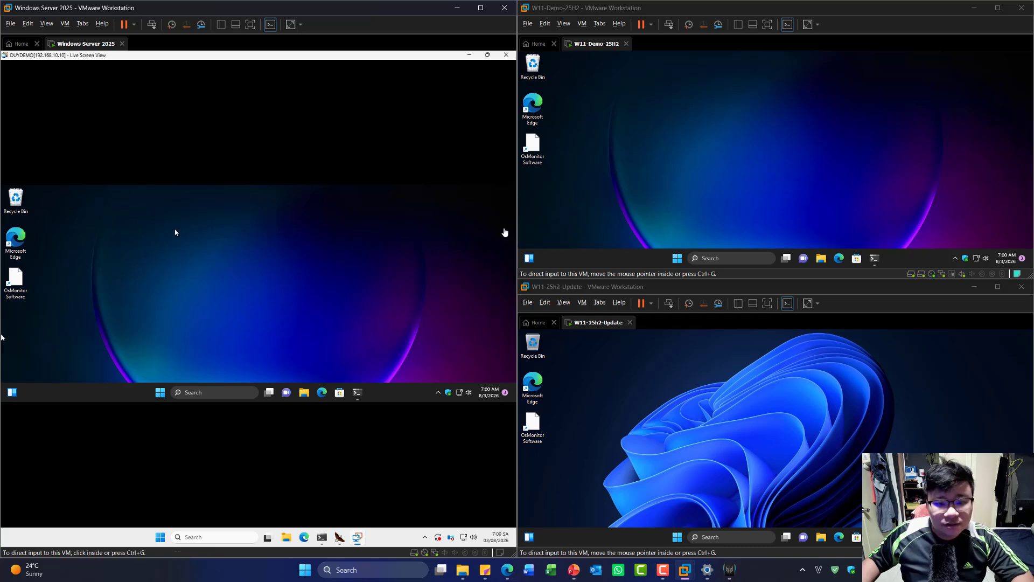
Open Microsoft Store and the Downloads folder in the W11-Demo-25H2 VM to test the live mirroring, and close the Live Screen View.
click(808, 62)
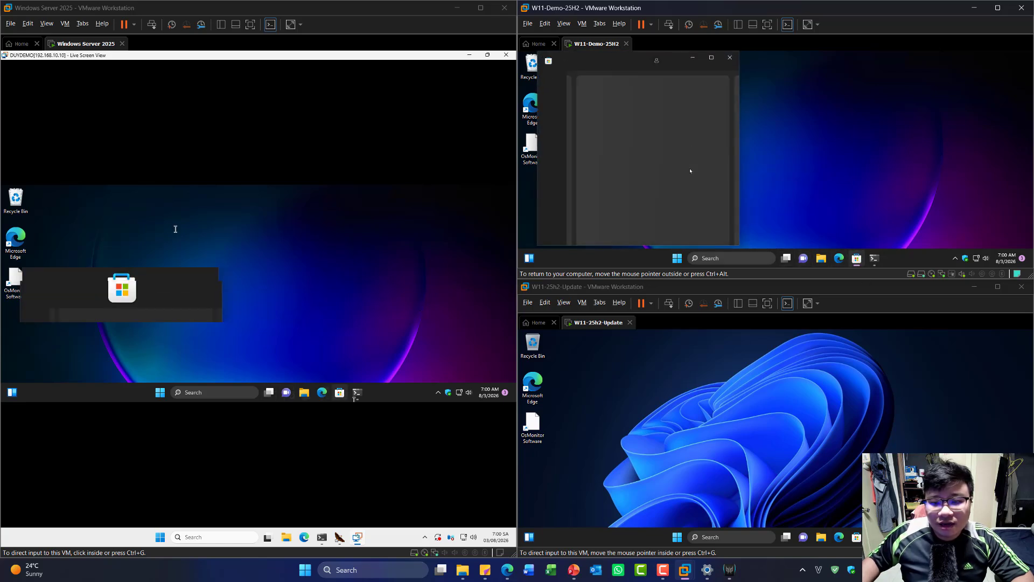
drag(716, 73, 775, 78)
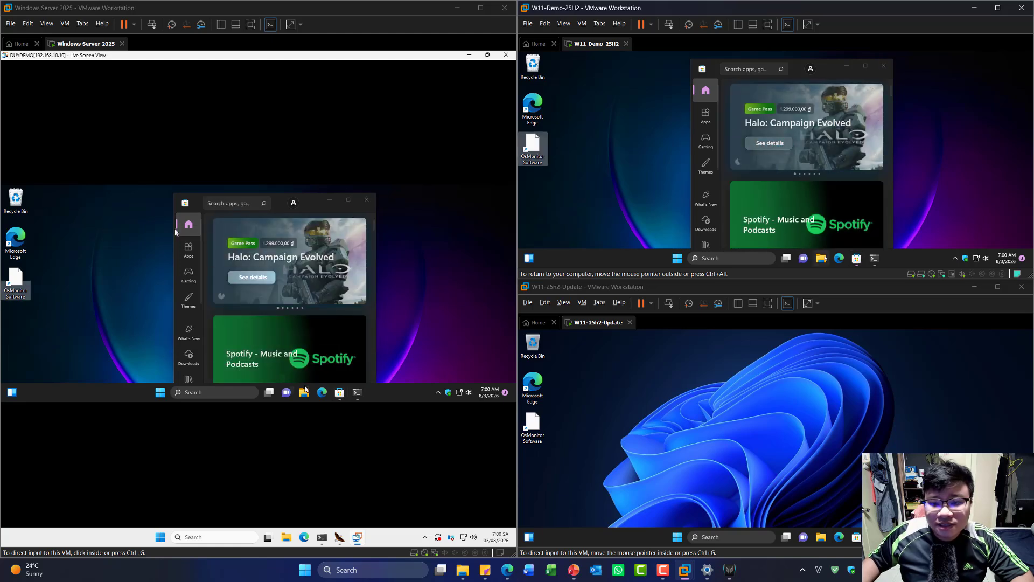
click(821, 258)
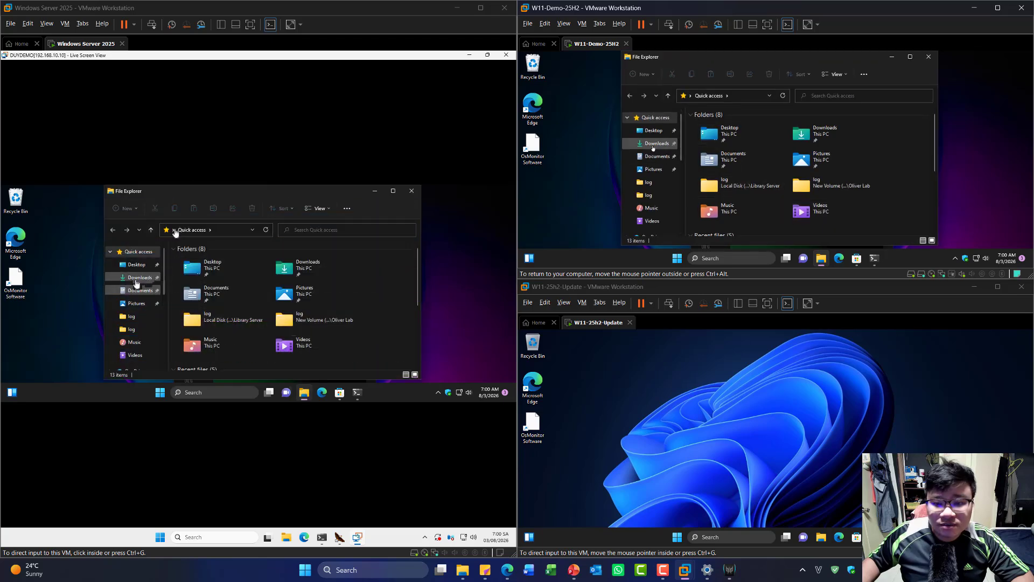
scroll(809, 162, down, 3)
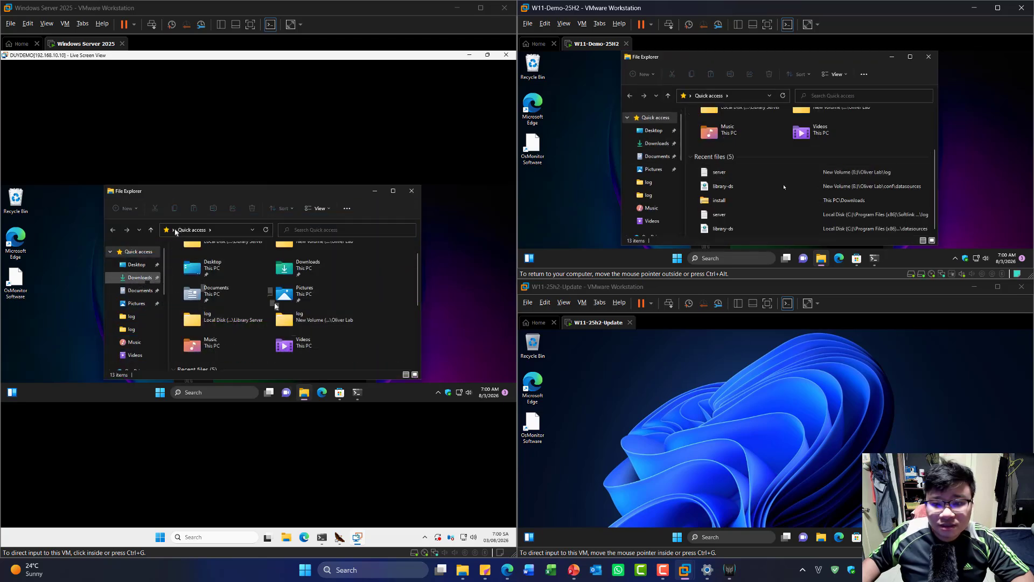
click(655, 143)
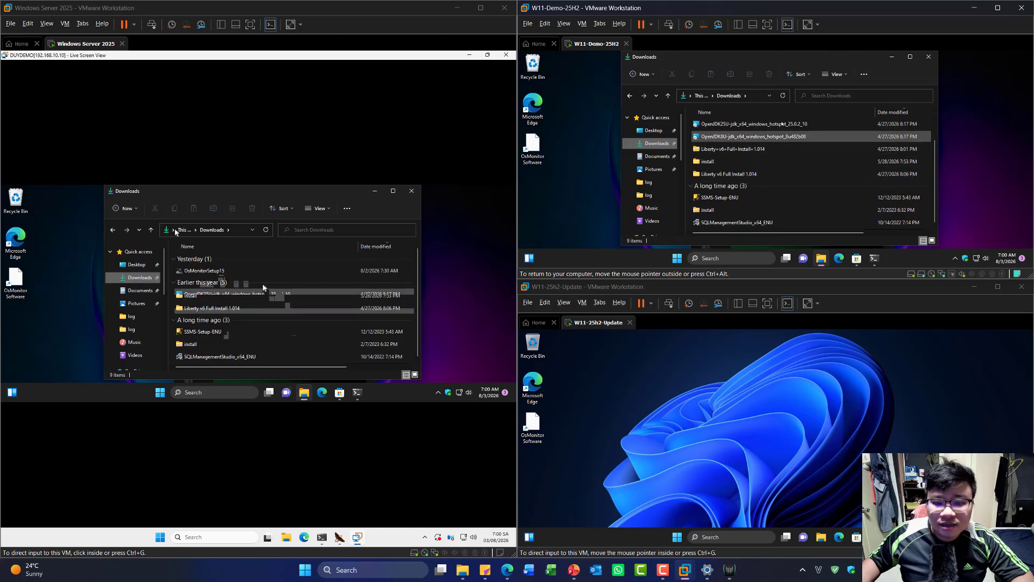
click(326, 128)
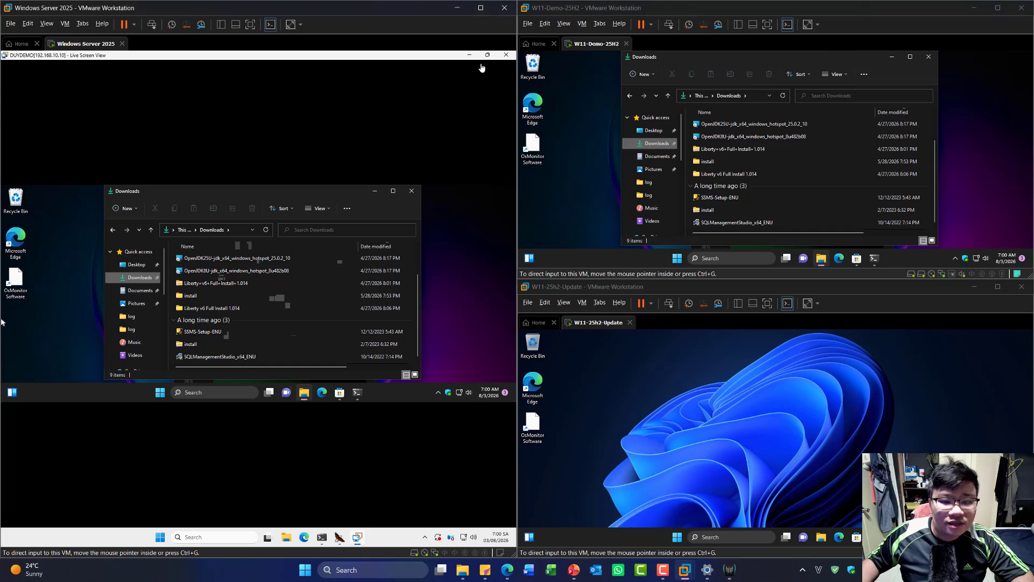
click(506, 55)
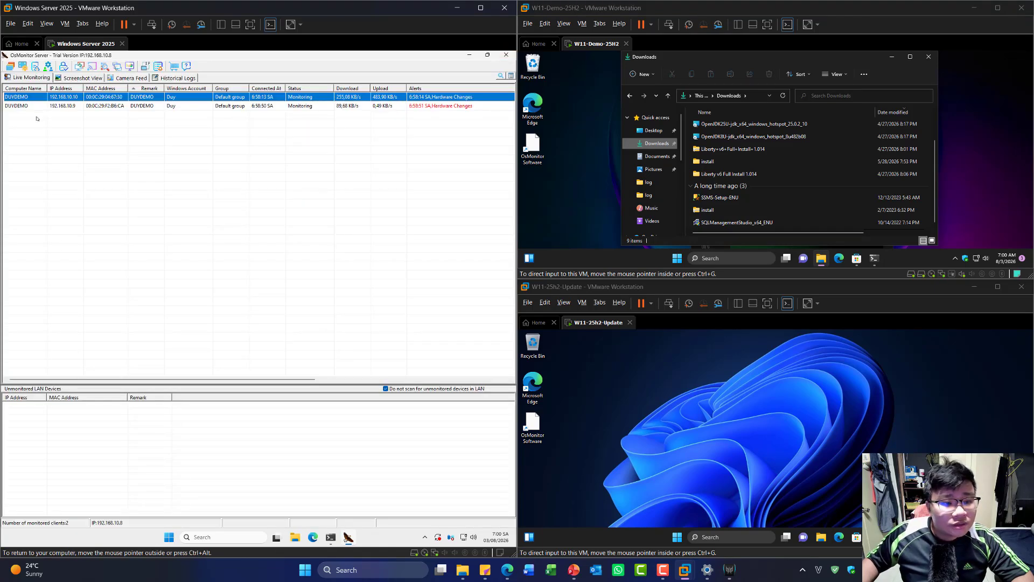
Minimize the Downloads window on the client at 192.168.10.10 and bring it back from the server through a Remote Desktop session.
right_click(29, 98)
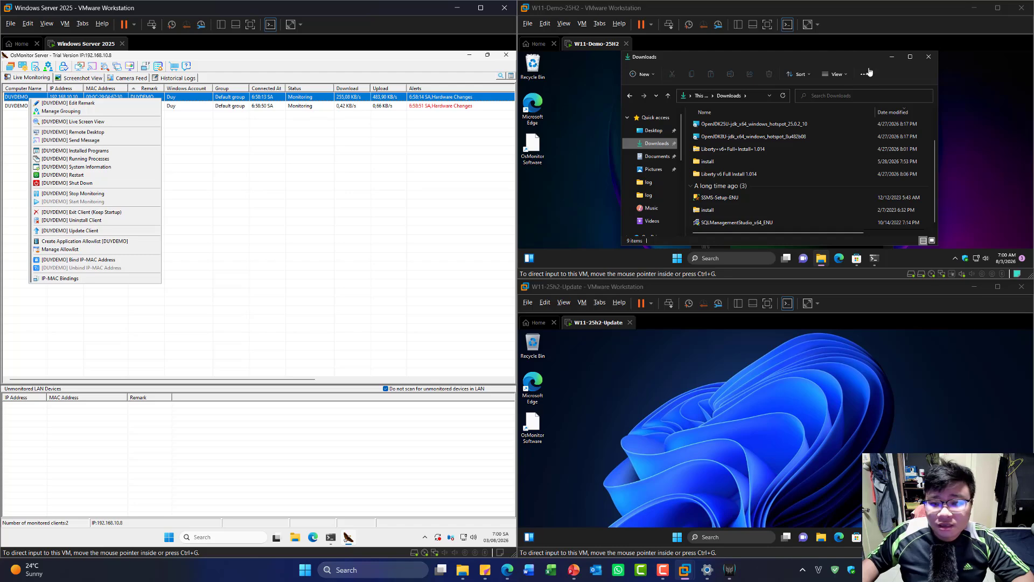
click(893, 57)
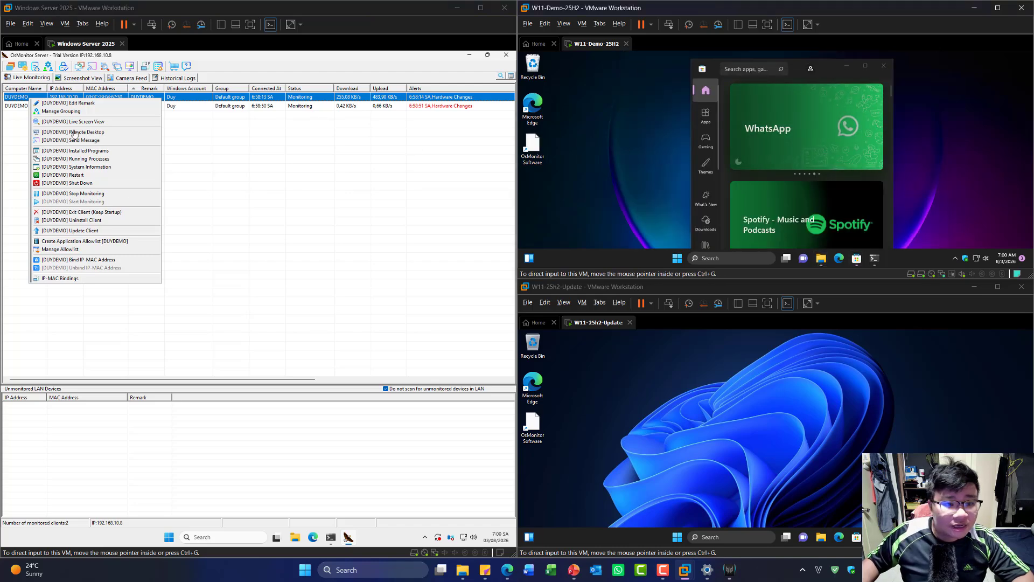
click(223, 131)
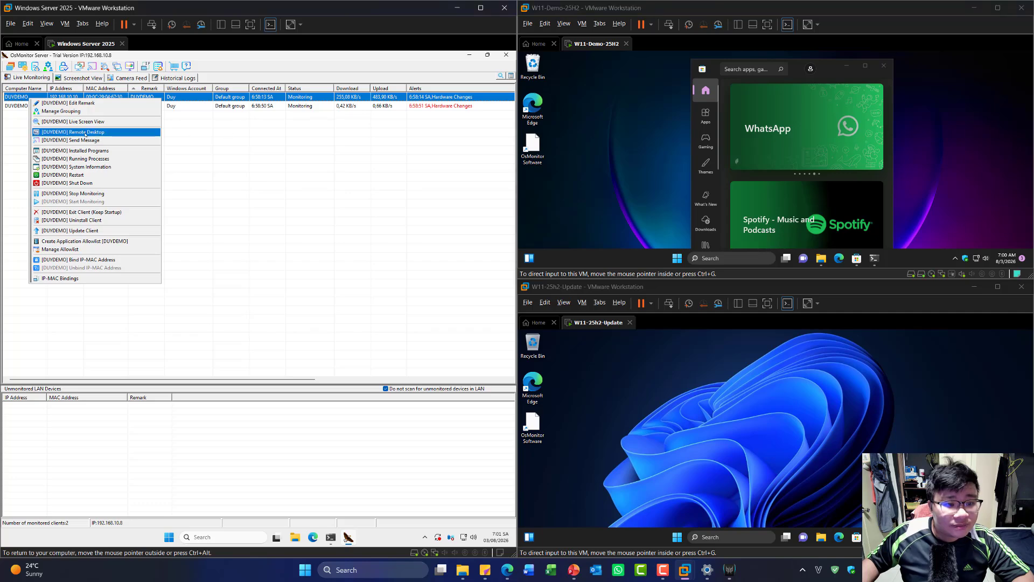
click(82, 135)
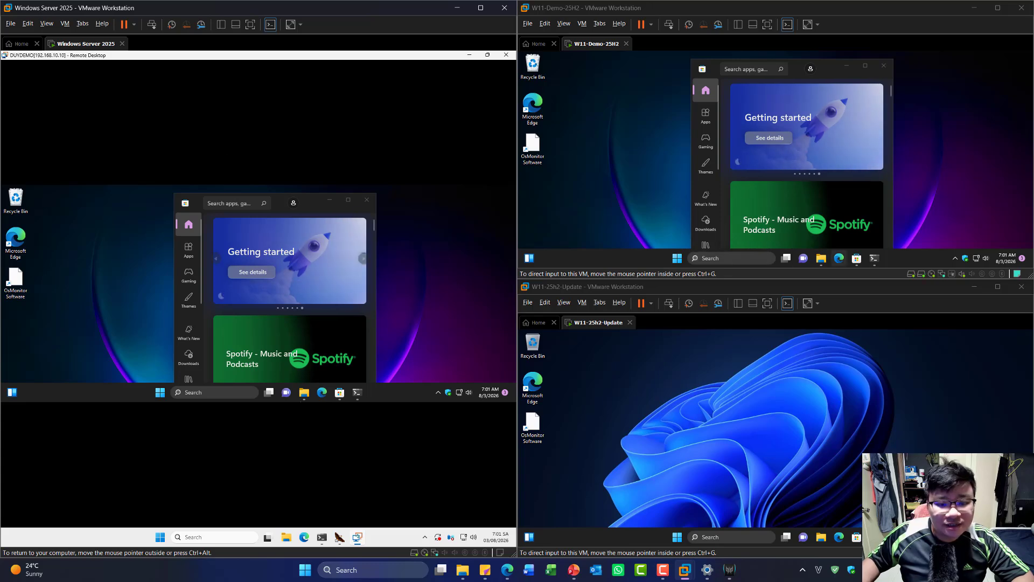
click(304, 392)
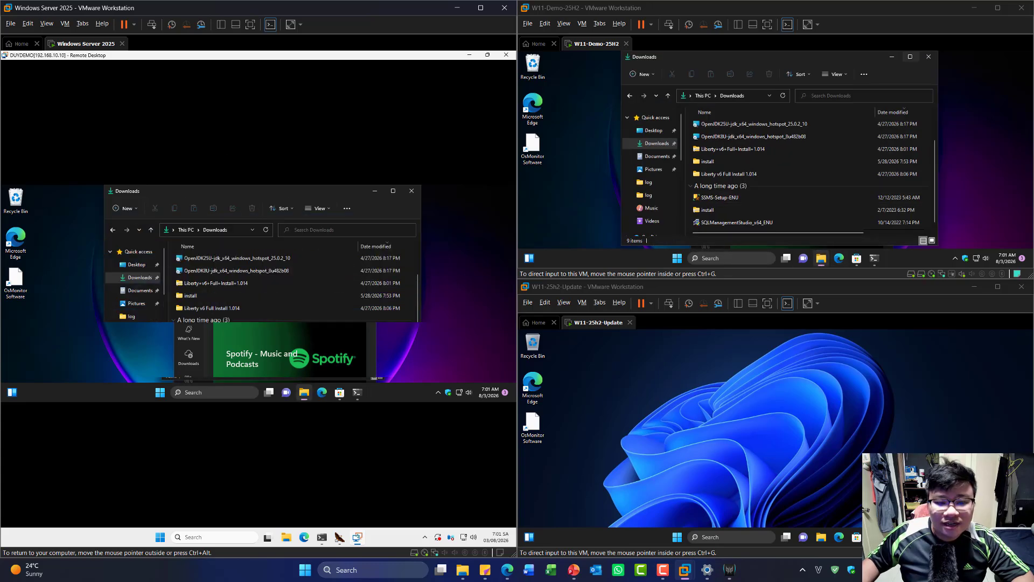
Browse the Desktop and Downloads folders on the client at 192.168.10.10 through the Remote Desktop session, and close the session.
click(135, 266)
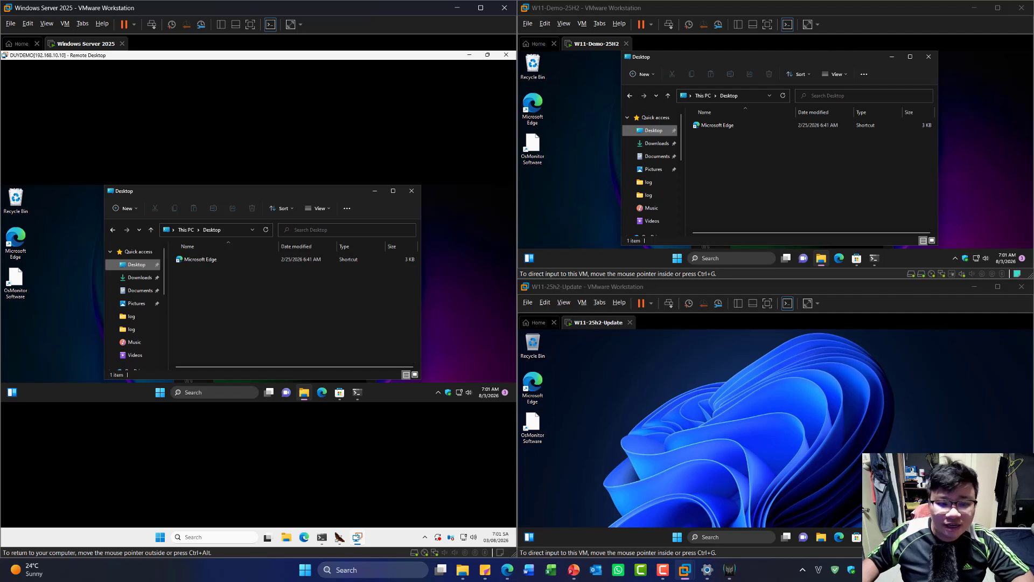
click(127, 279)
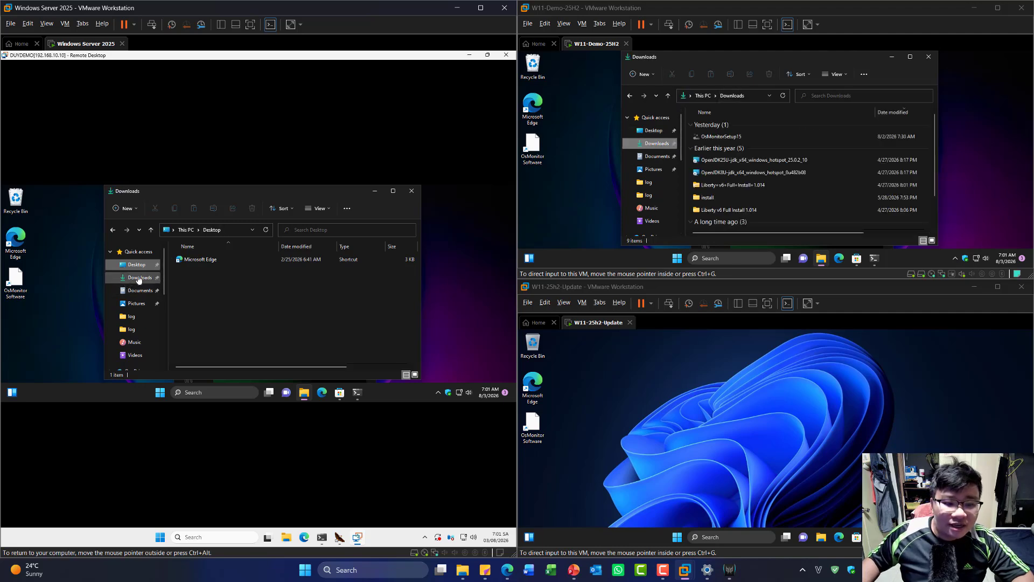
click(206, 296)
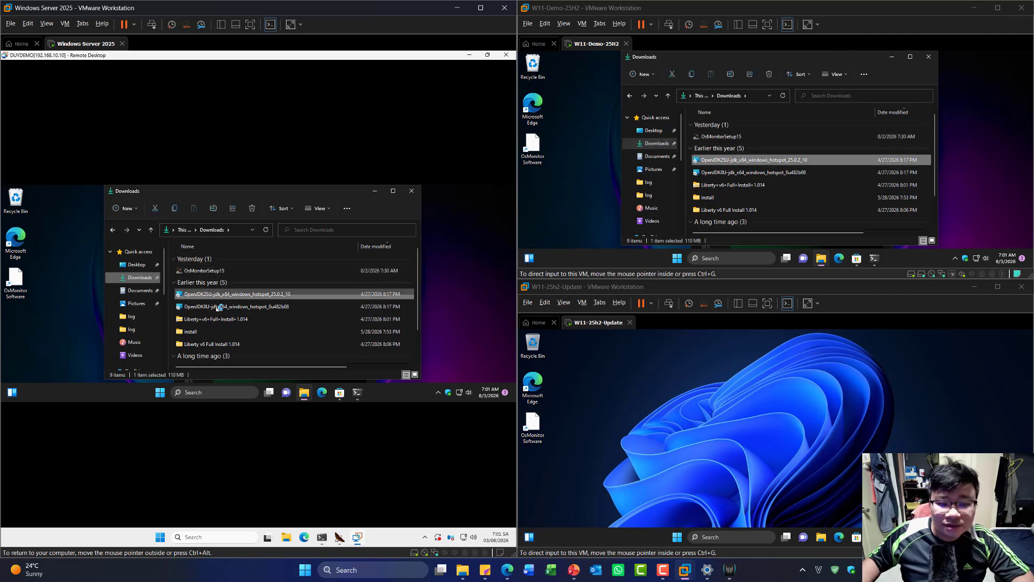
scroll(216, 342, down, 2)
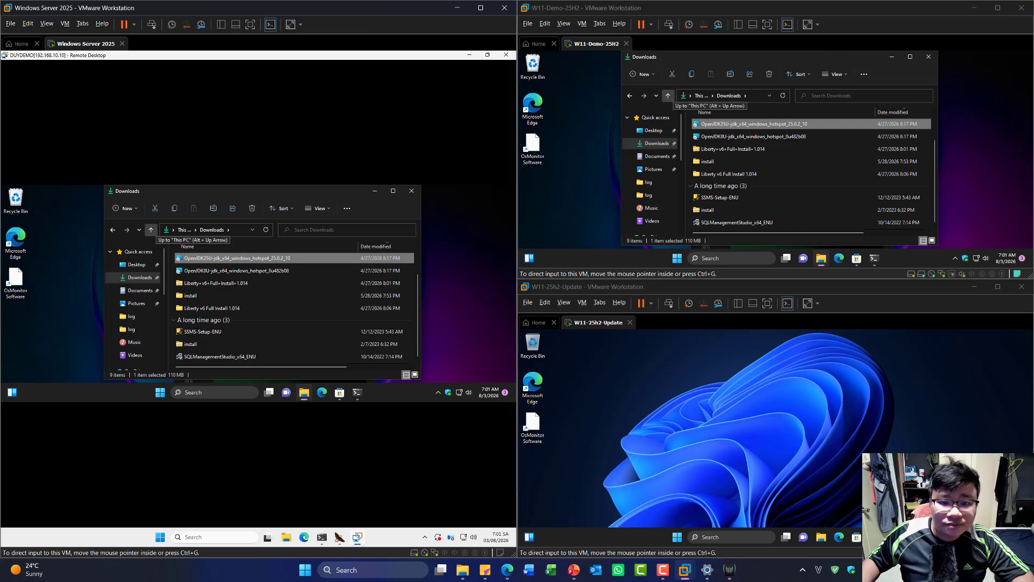
click(506, 55)
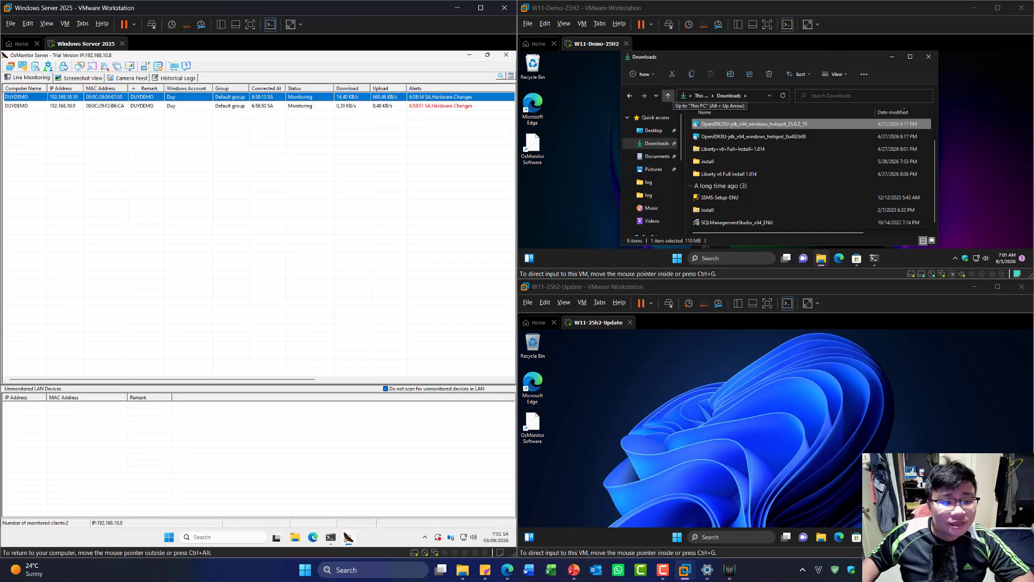
Send the custom message "Hello" from the server to the client at 192.168.10.9.
click(301, 106)
click(673, 415)
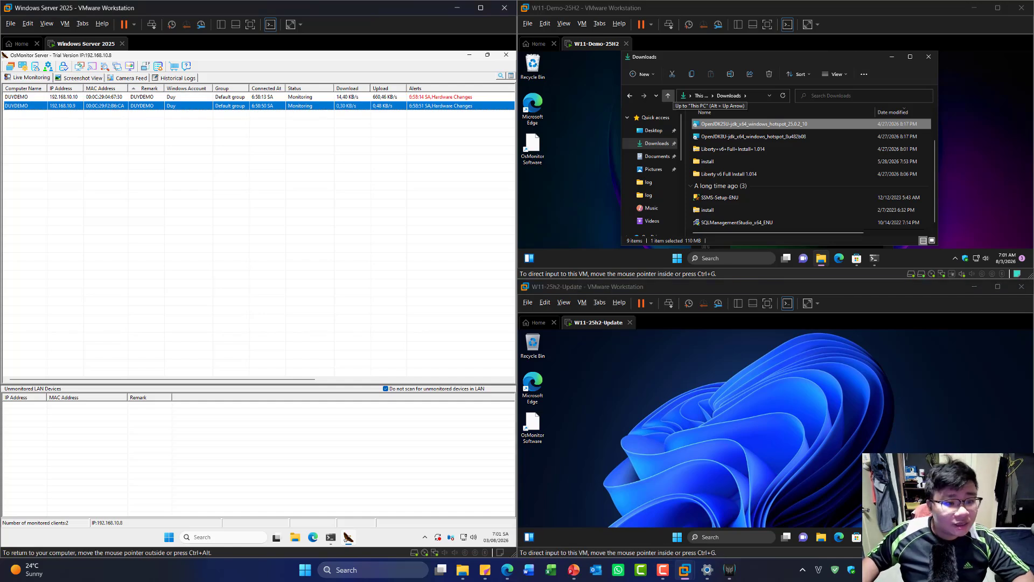
right_click(31, 106)
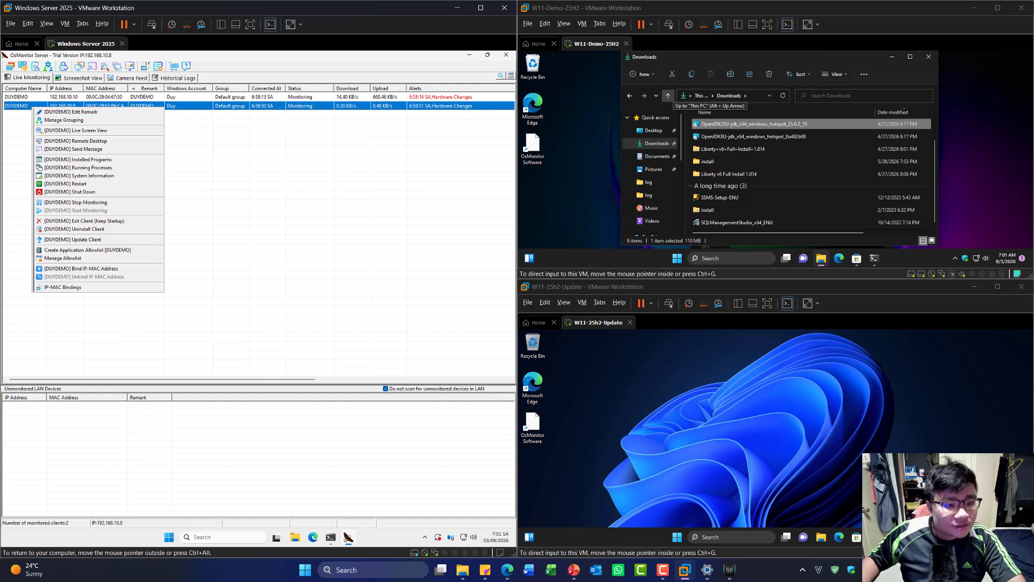
click(74, 149)
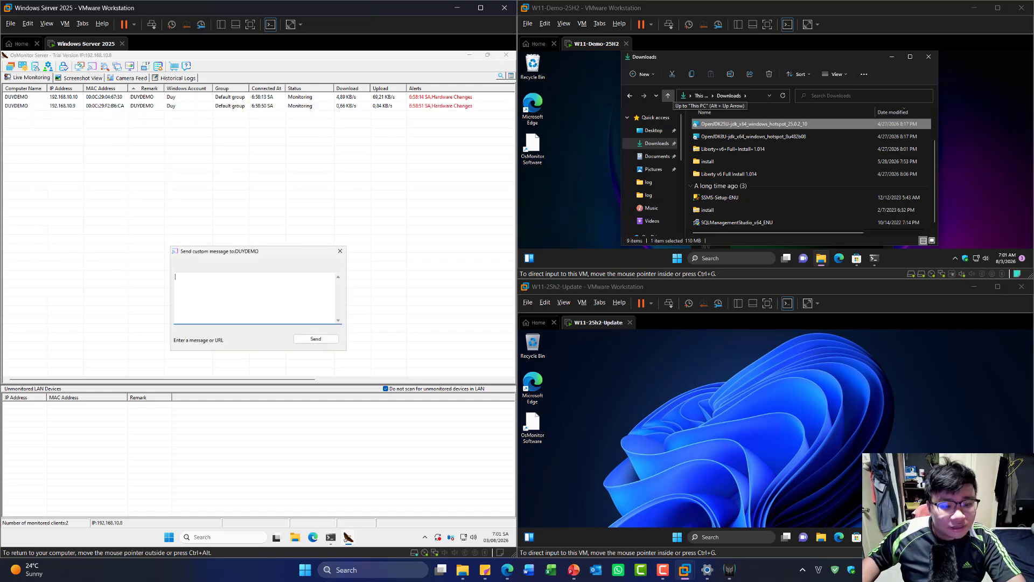
text(Hello)
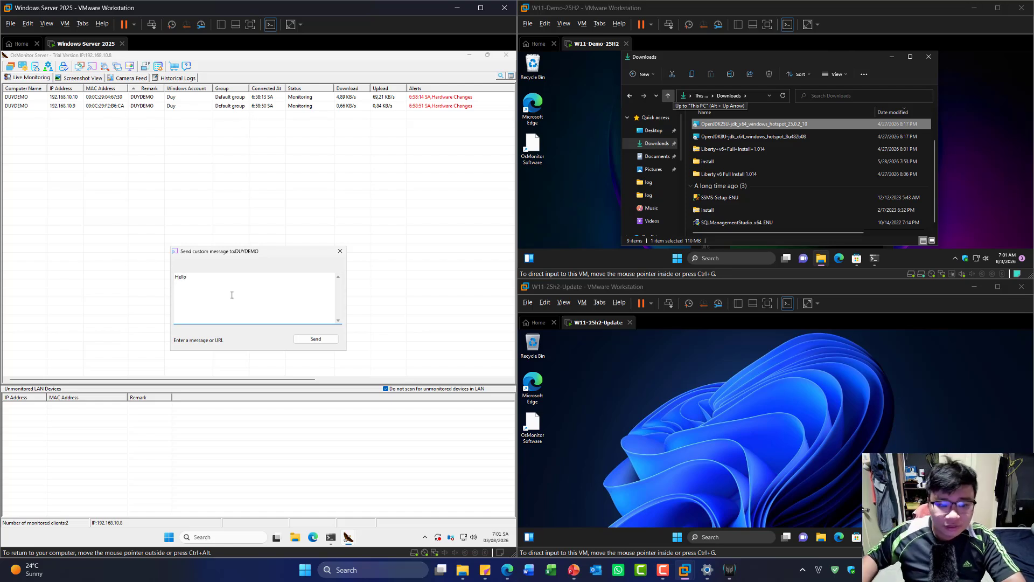
click(316, 339)
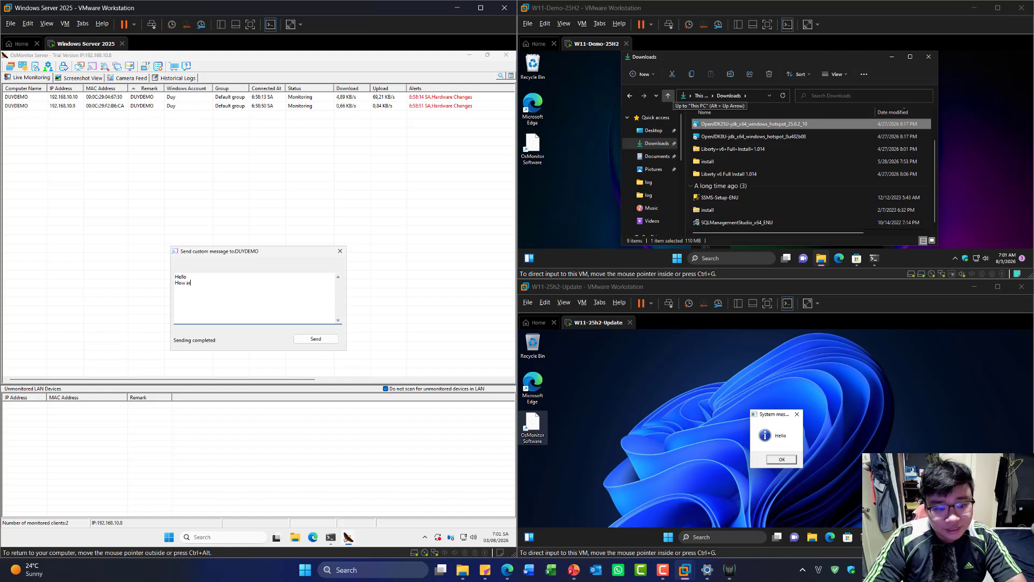
Add the line "How are you ?" and resend the message, dismissing both messages in the W11-25h2-Update VM and closing the message window.
text(o)
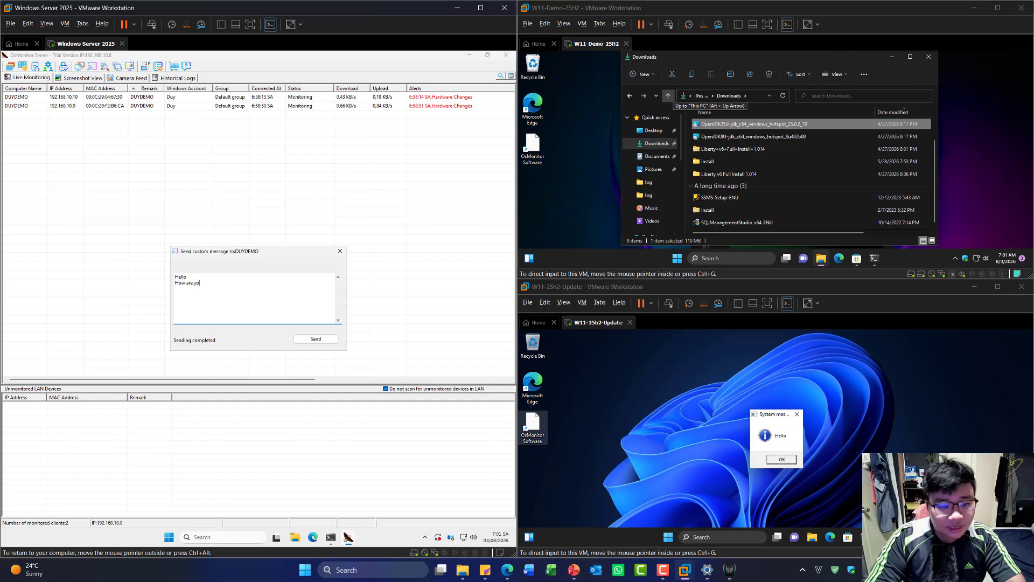
text(u ?)
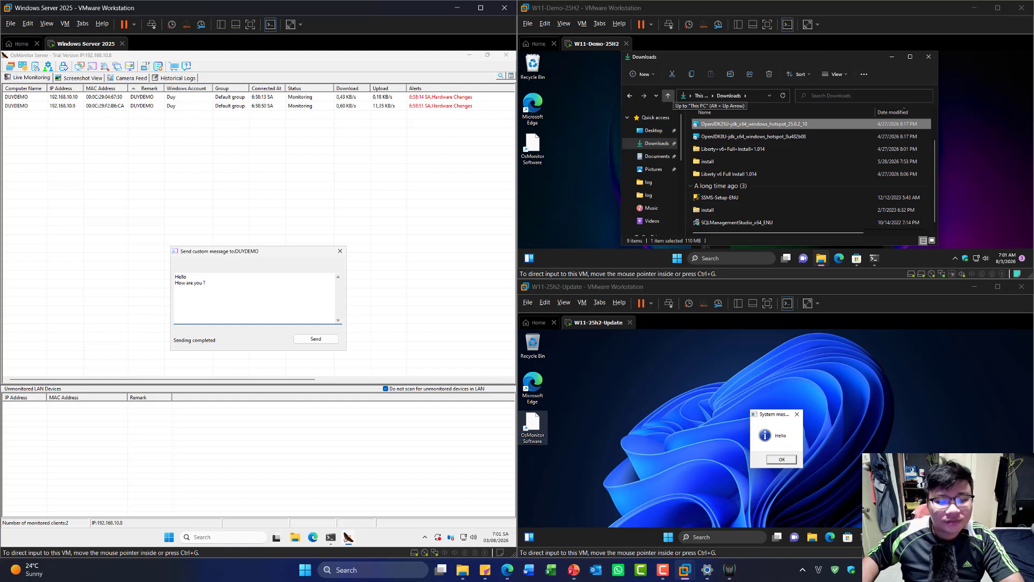
click(316, 339)
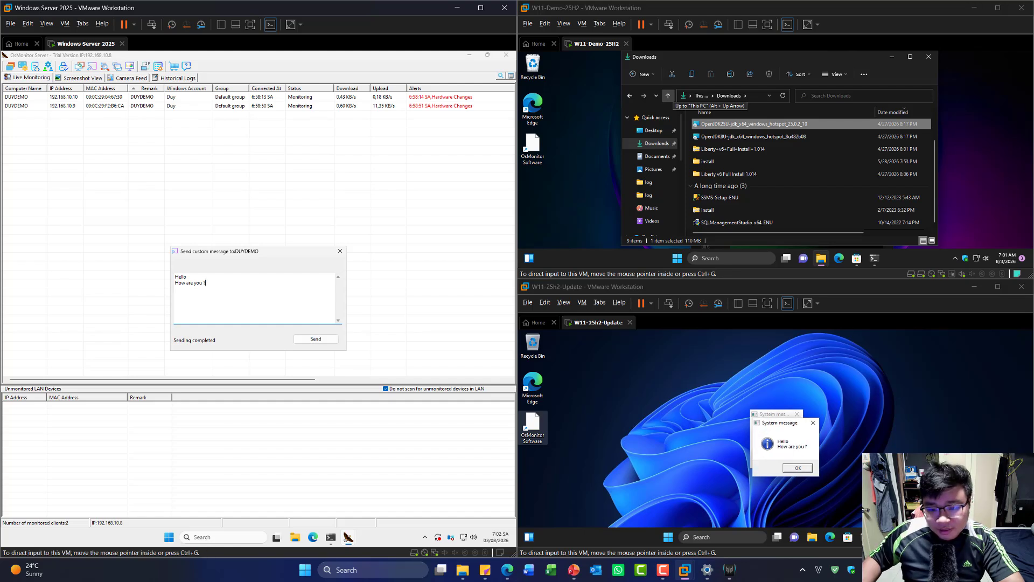
drag(782, 423, 877, 365)
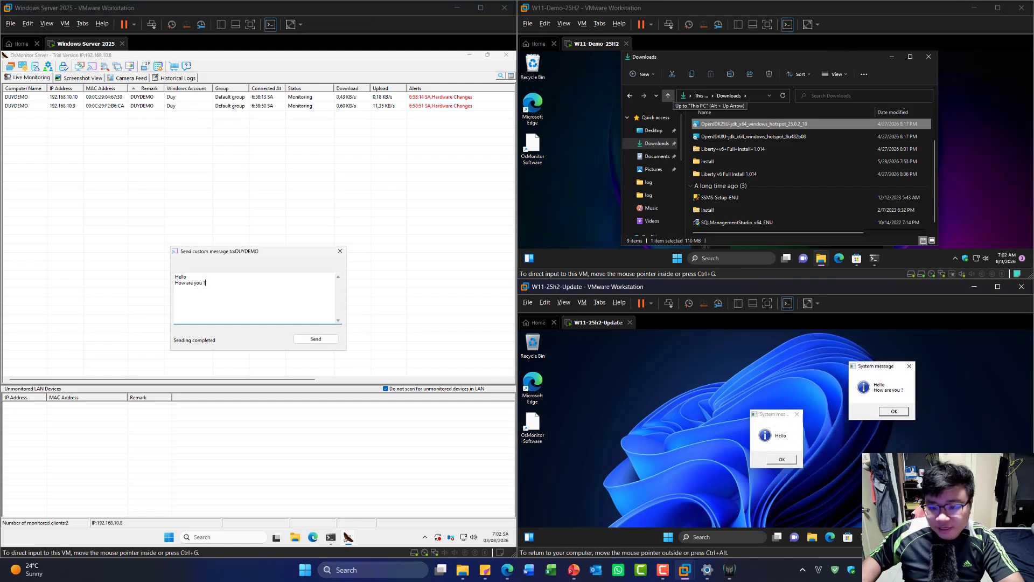
click(894, 411)
click(782, 459)
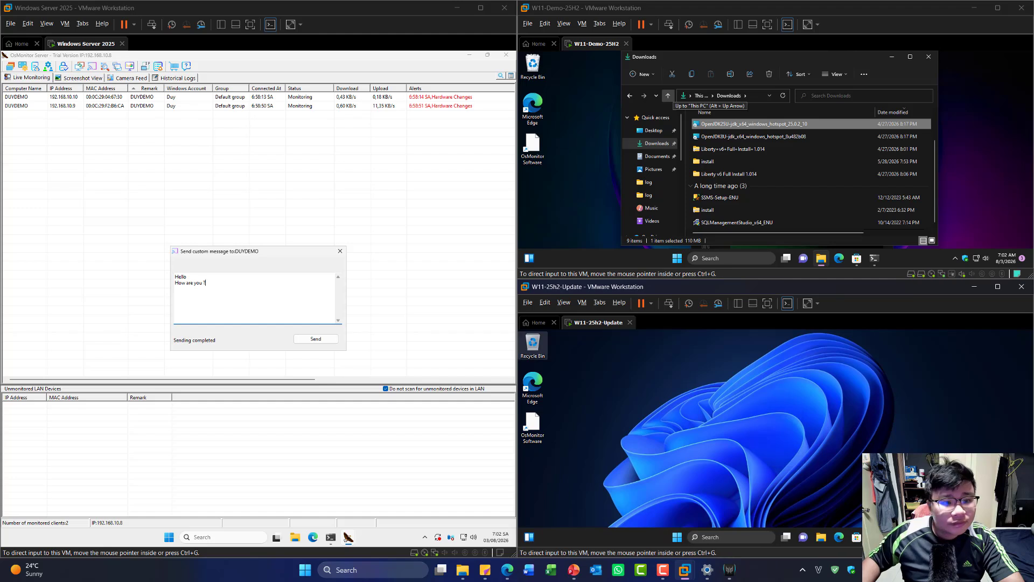
click(340, 251)
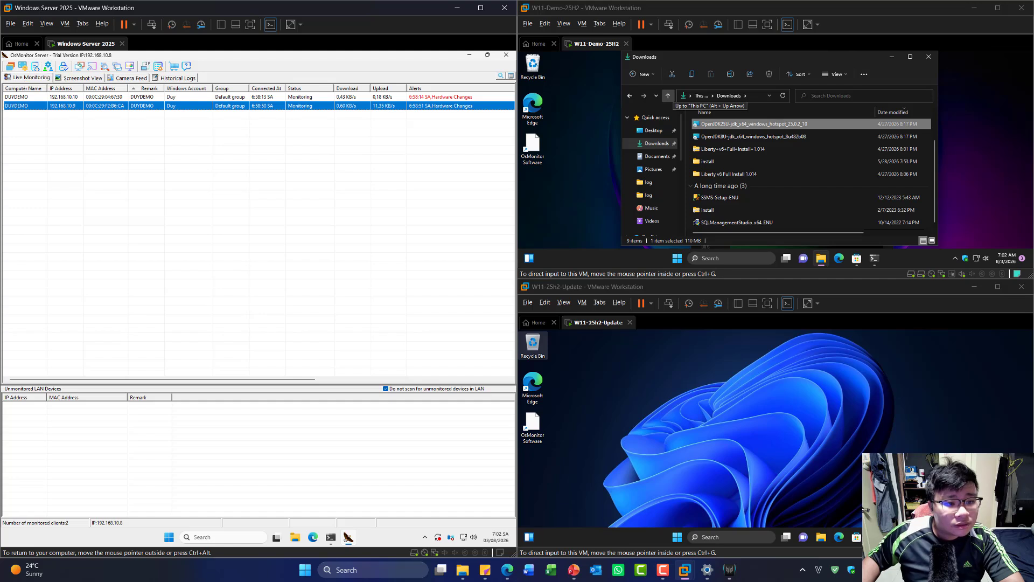
Open the Installed Programs list of the client at 192.168.10.9 from the server and look through its entries.
right_click(31, 106)
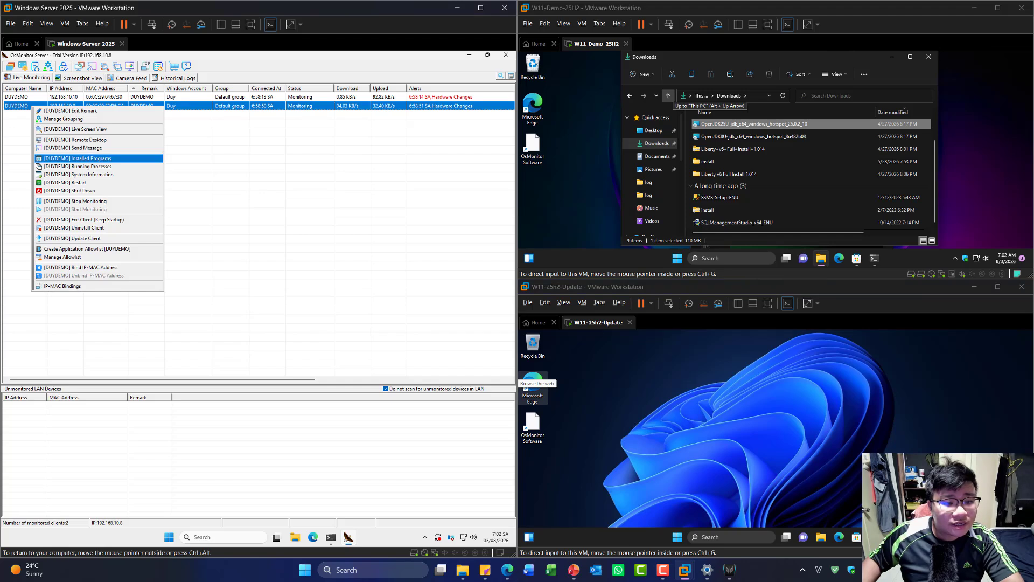
click(78, 159)
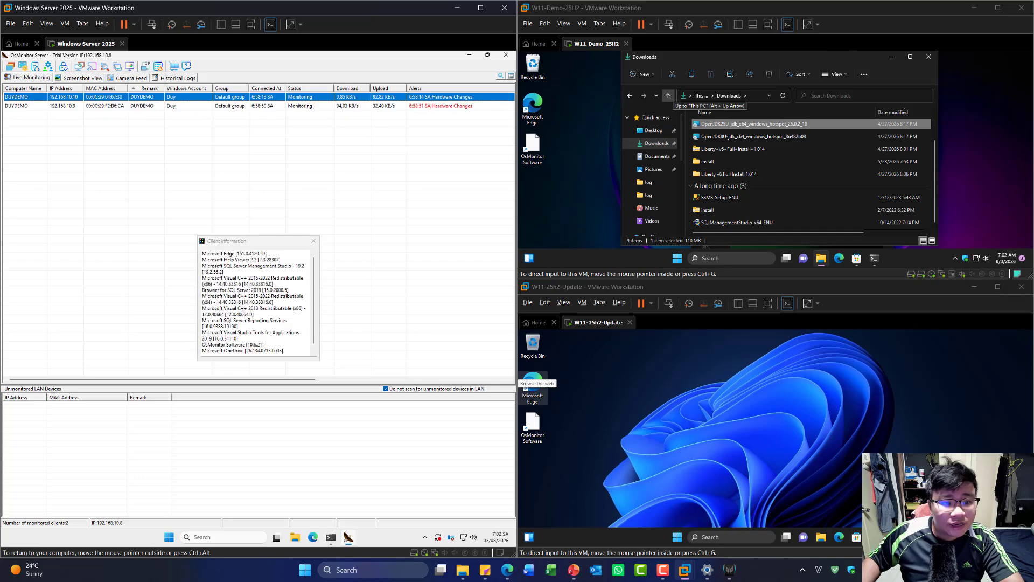
drag(259, 241, 264, 176)
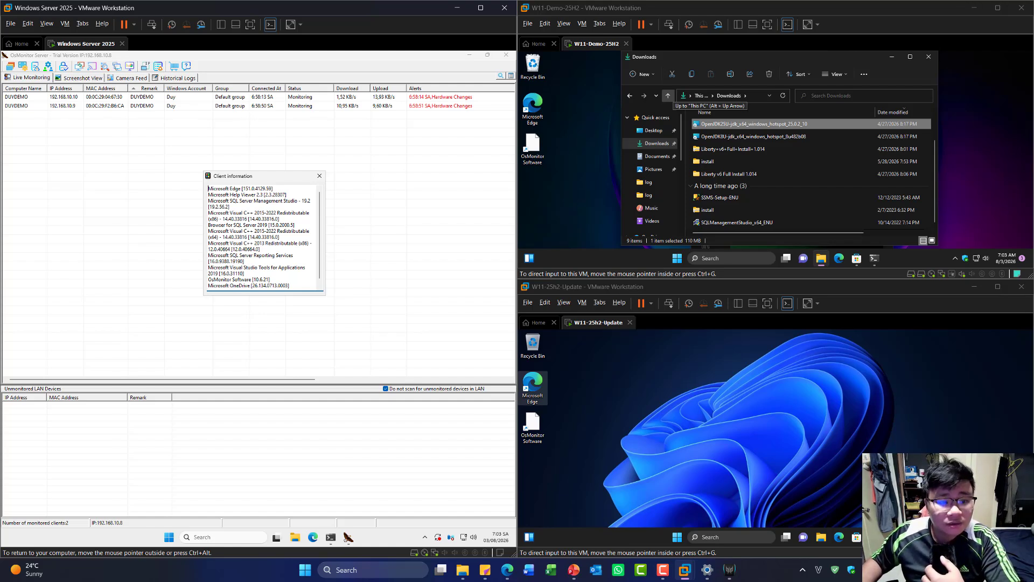
scroll(264, 237, down, 1)
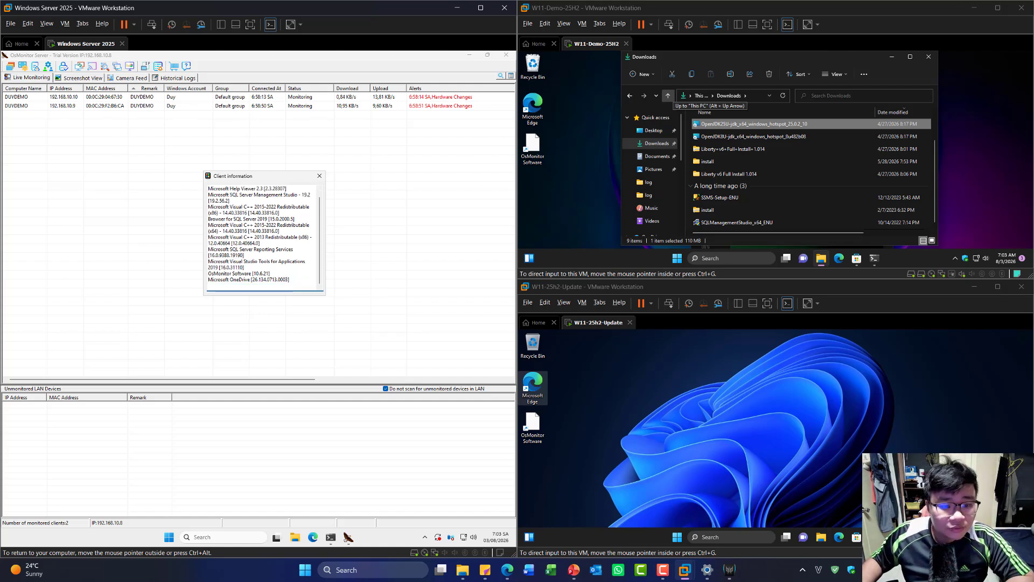
drag(241, 249, 292, 249)
click(285, 267)
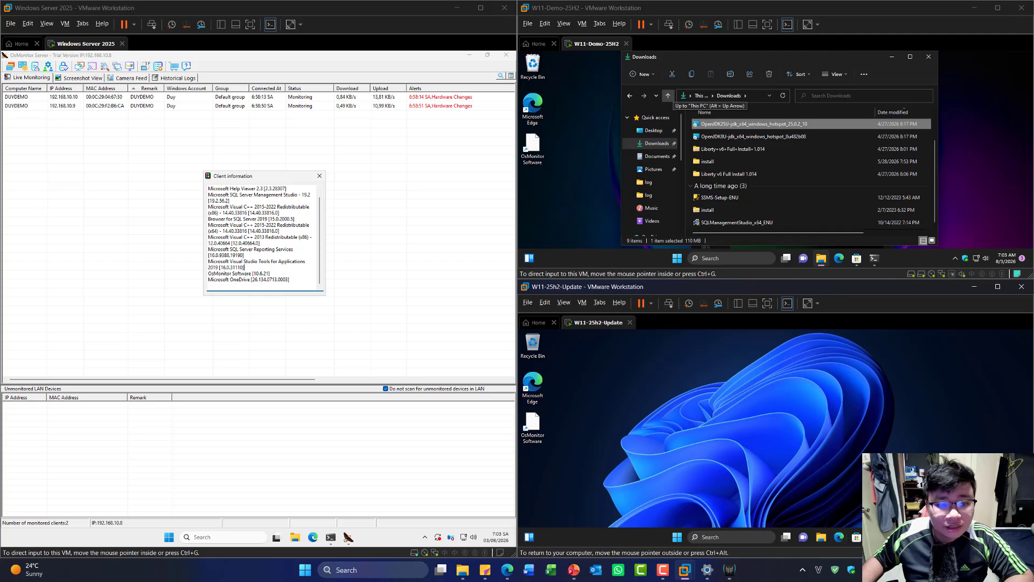
Open Programs and Features from Control Panel in the W11-25h2-Update VM and look through its installed programs.
click(821, 537)
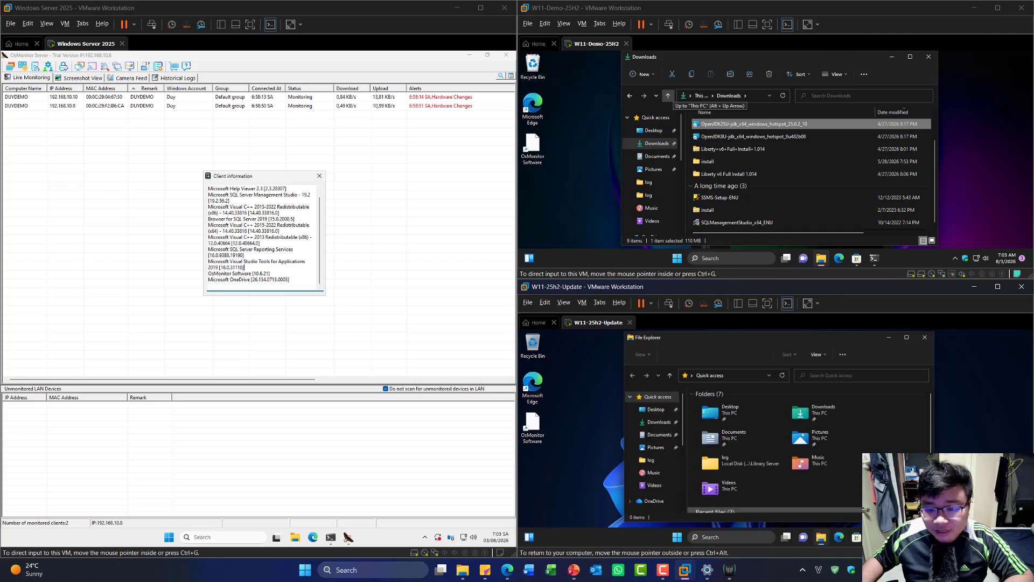
click(690, 375)
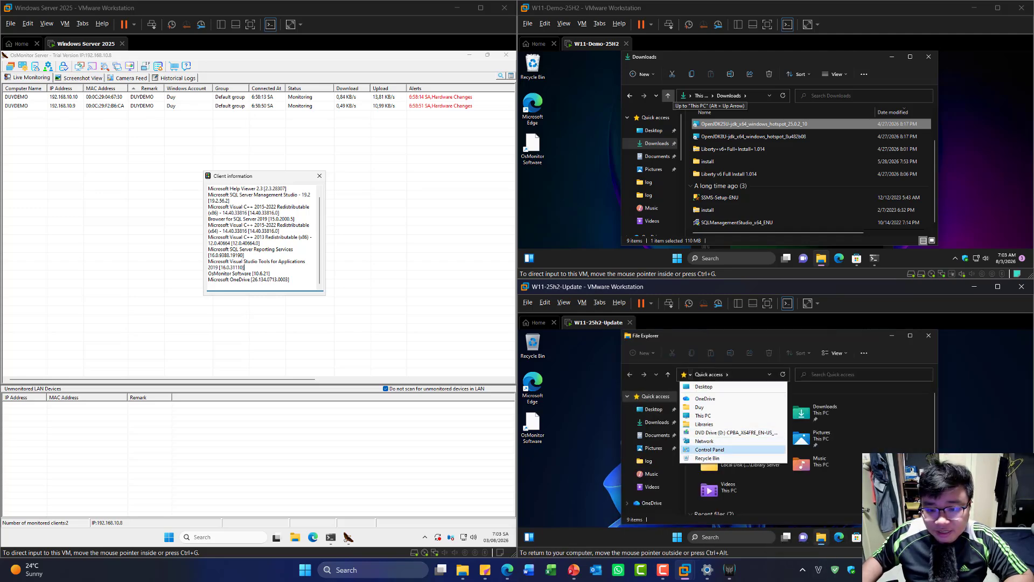
click(709, 449)
click(695, 494)
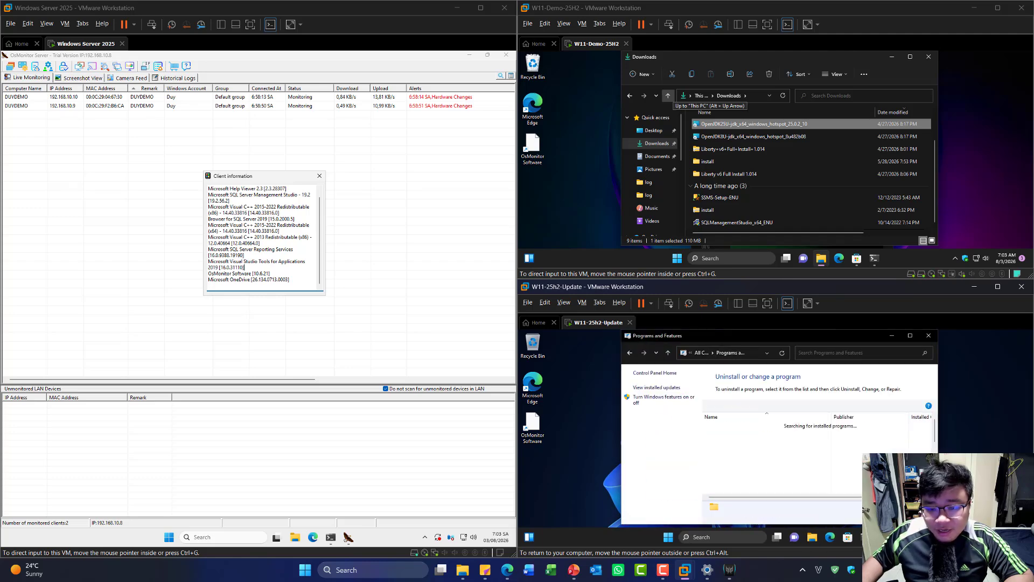
scroll(765, 457, down, 4)
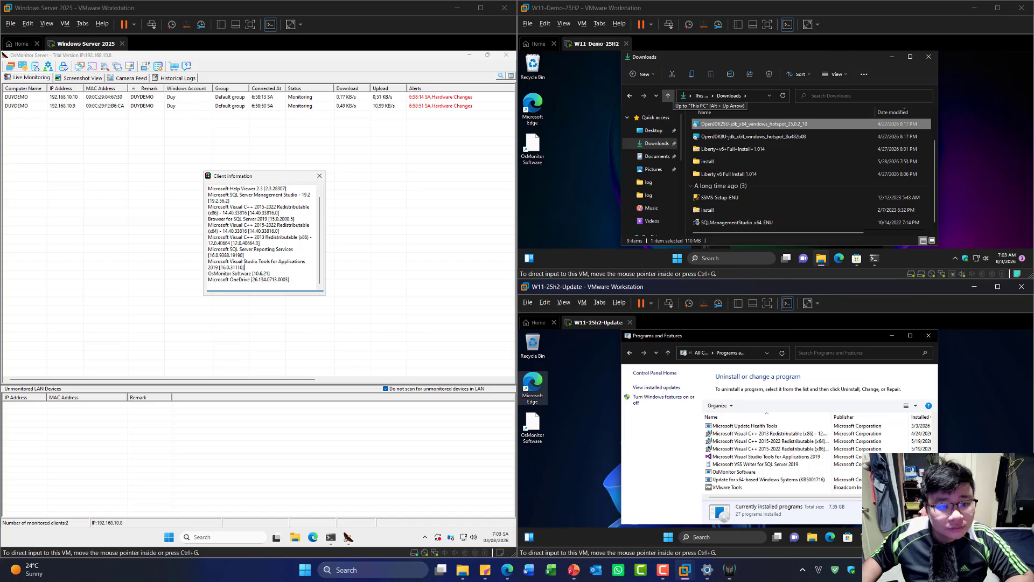
scroll(765, 457, up, 3)
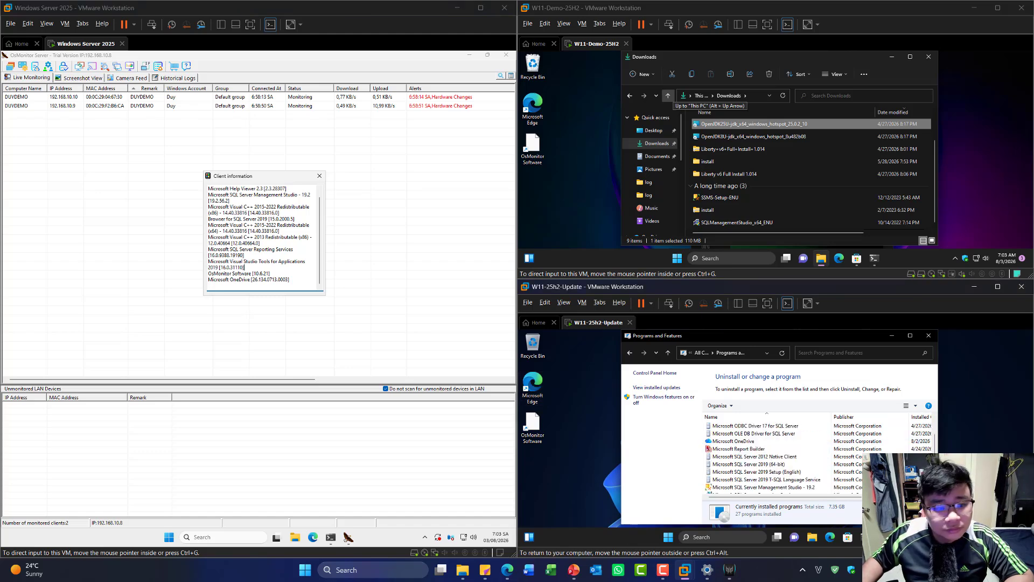
Compare entries such as SQL Server Reporting Services, Management Studio, OneDrive and Help Viewer between Programs and Features and the server's list, and close that list.
drag(285, 280, 236, 279)
click(236, 279)
scroll(765, 457, down, 5)
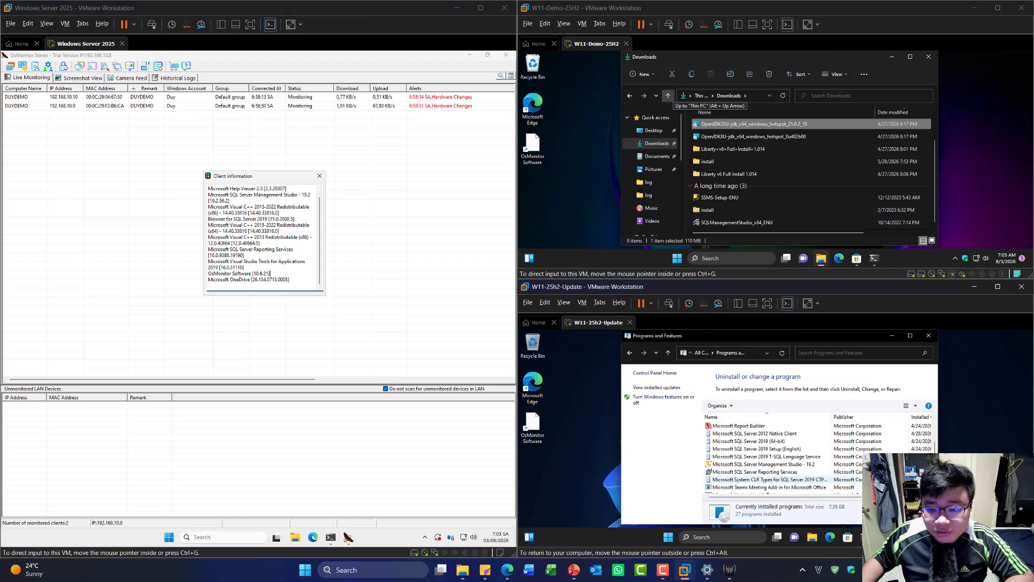
click(765, 480)
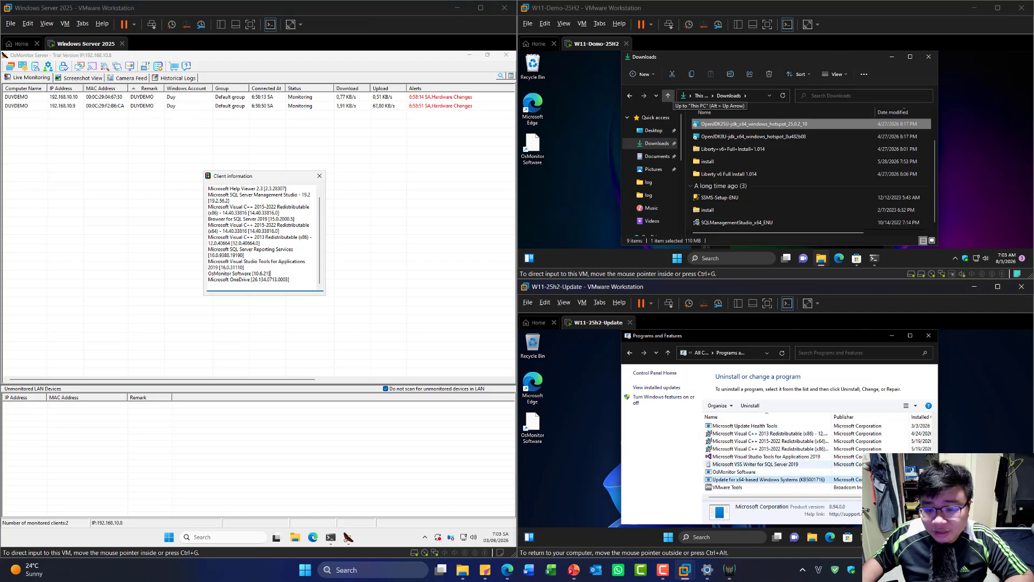
scroll(765, 464, up, 1)
click(765, 449)
click(765, 426)
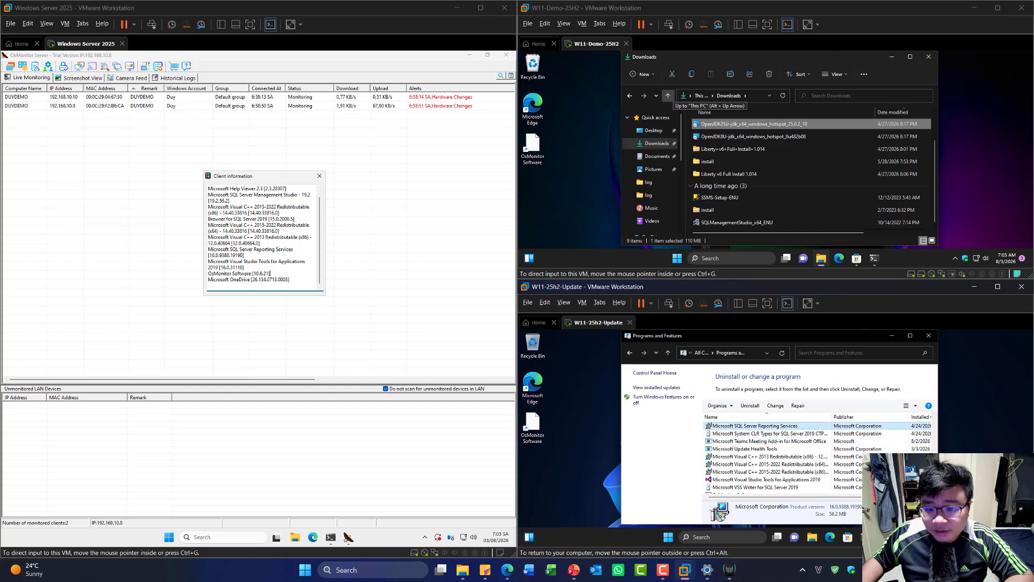
scroll(765, 426, up, 1)
click(765, 441)
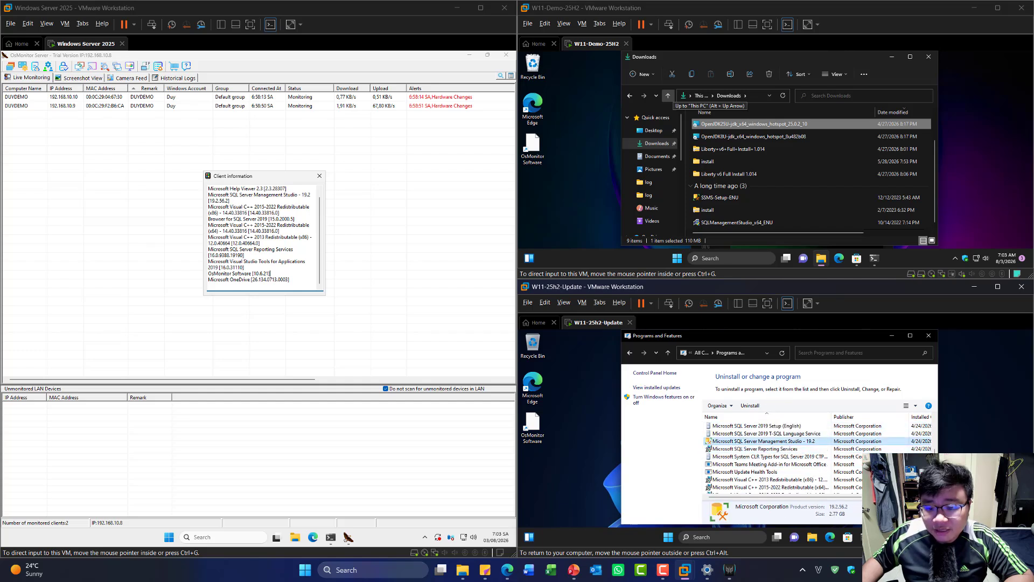
scroll(765, 441, up, 2)
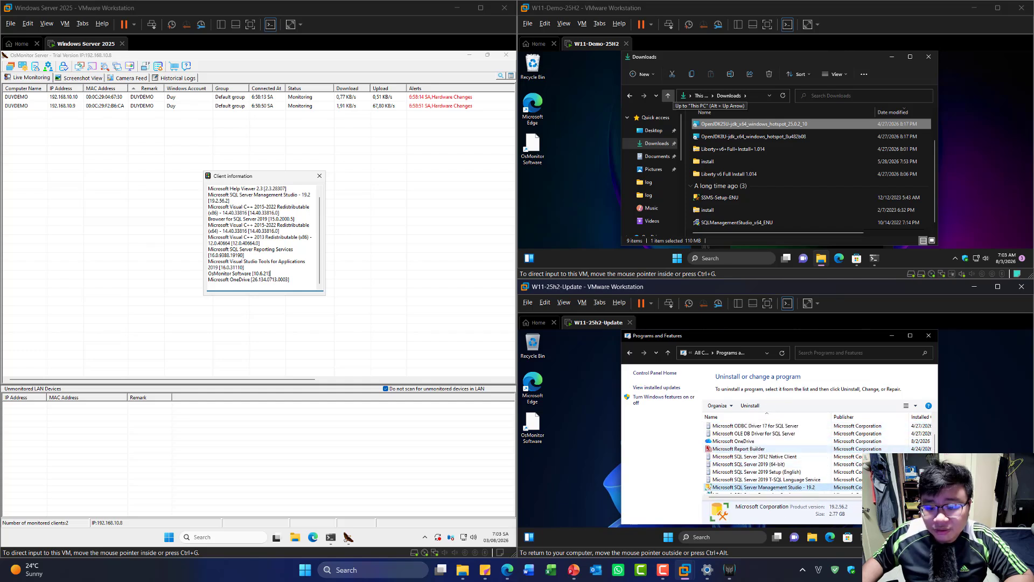
click(765, 442)
scroll(765, 441, up, 2)
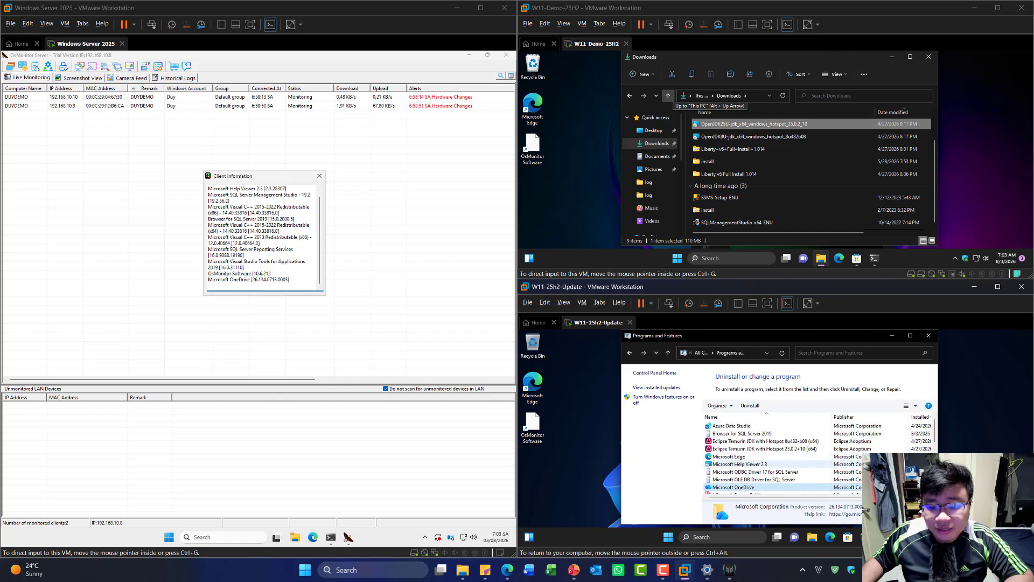
click(754, 456)
click(754, 464)
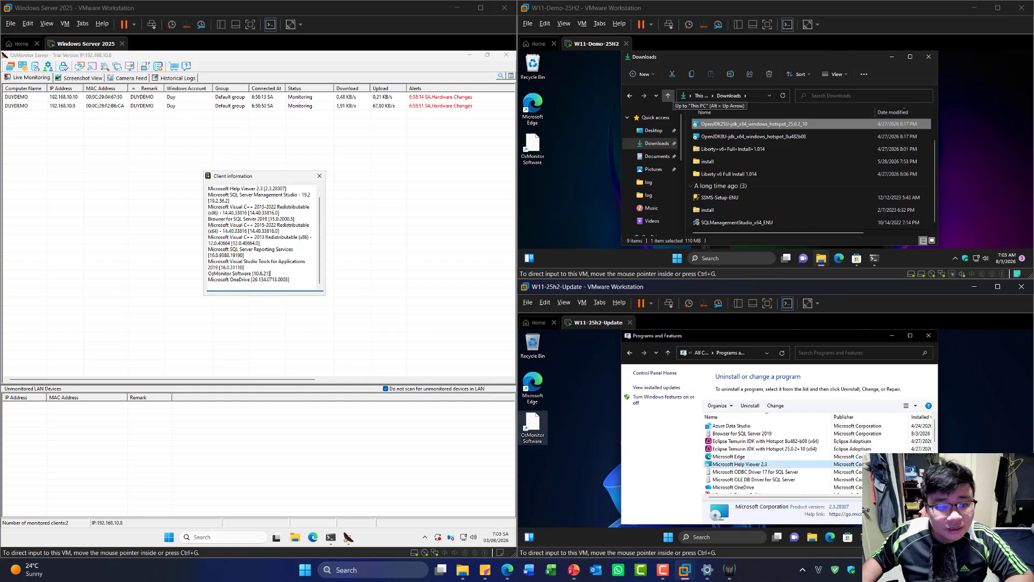
click(320, 176)
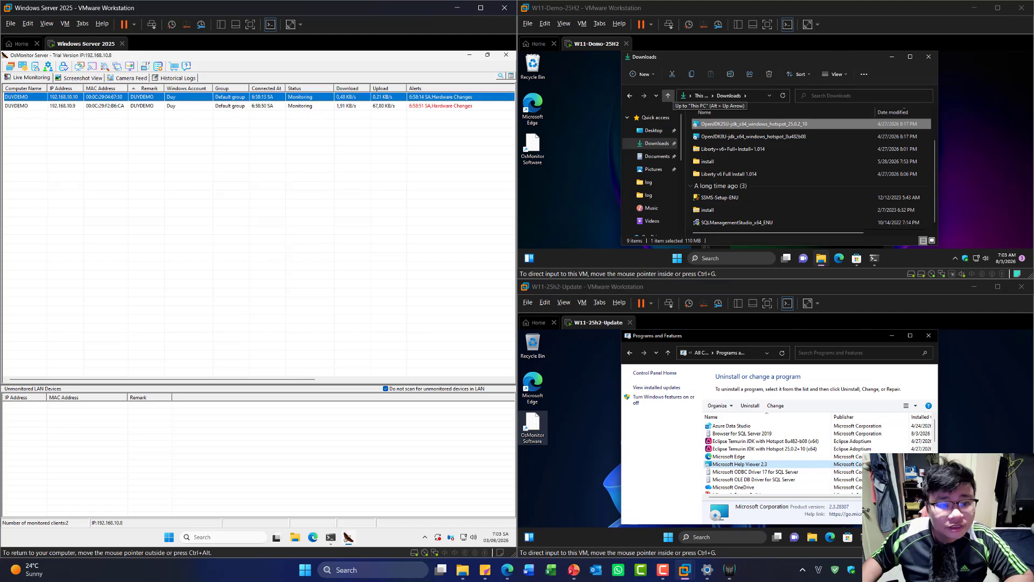
Open the System Information of the client at 192.168.10.9 from the server and read its hardware and operating system details.
right_click(37, 103)
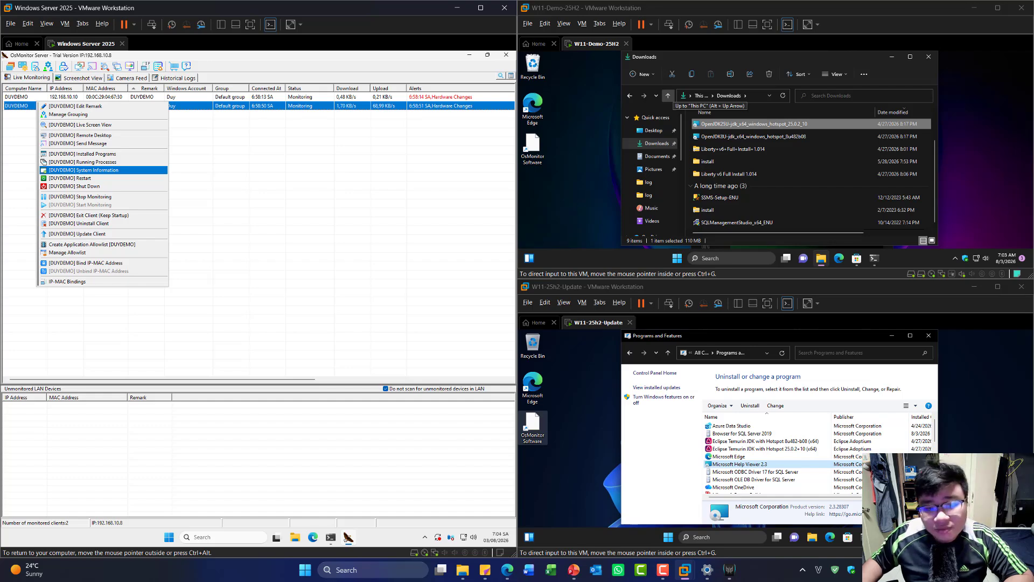
click(84, 170)
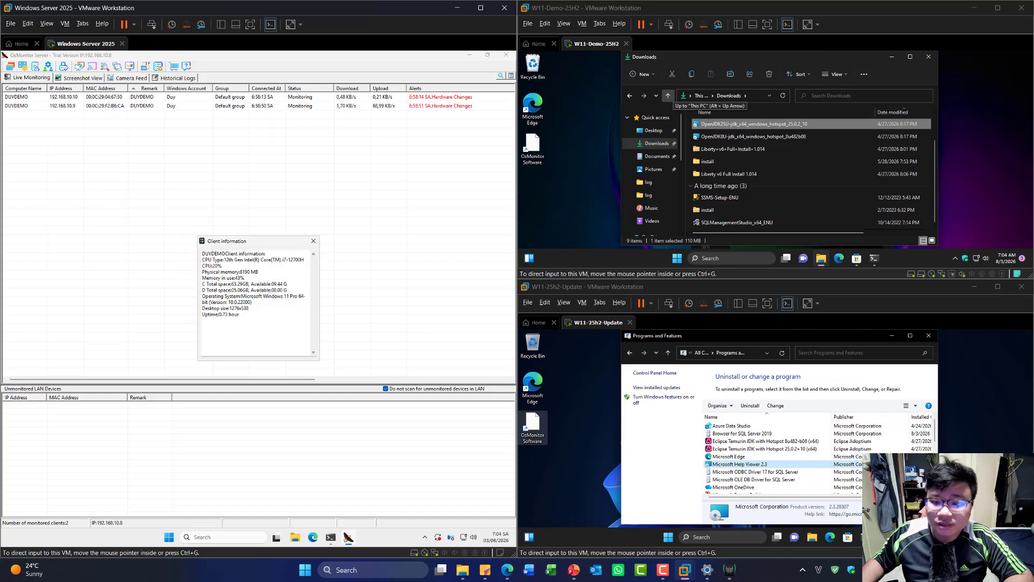
drag(241, 316, 203, 254)
click(254, 329)
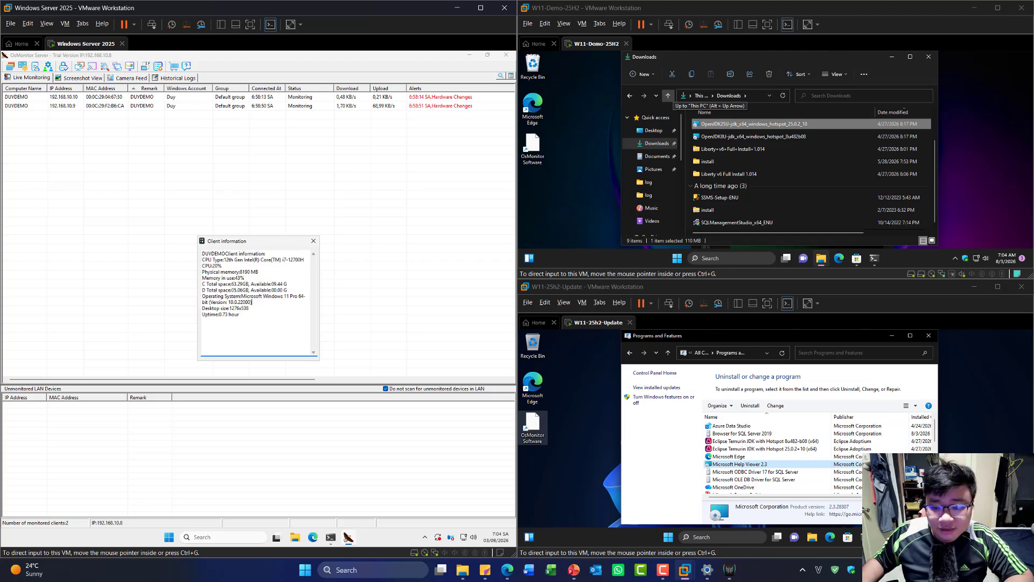
Open Task Manager in the W11-25h2-Update VM and view its performance data against the server's client information.
click(955, 537)
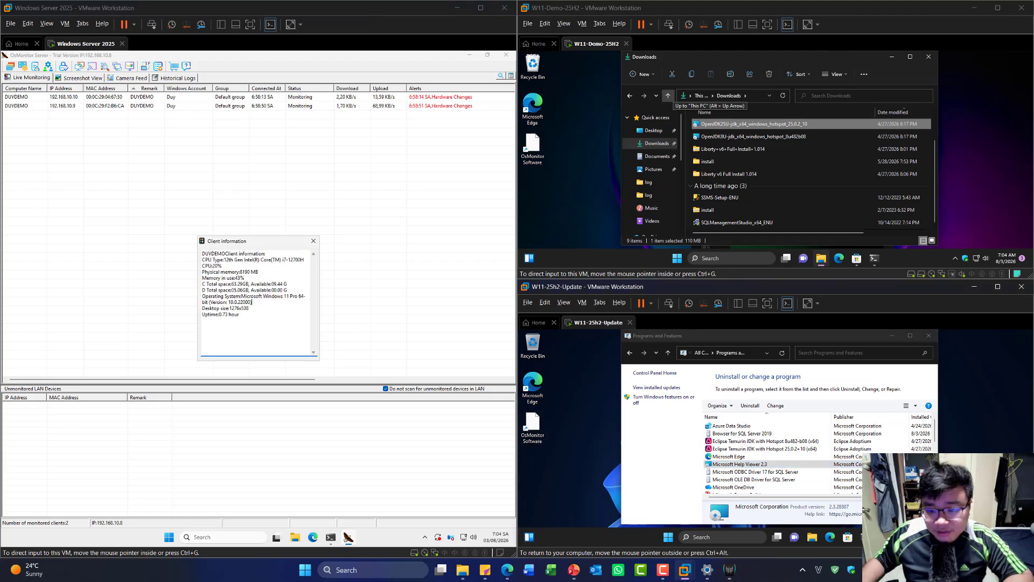
key(ctrl+shift+Escape)
click(648, 355)
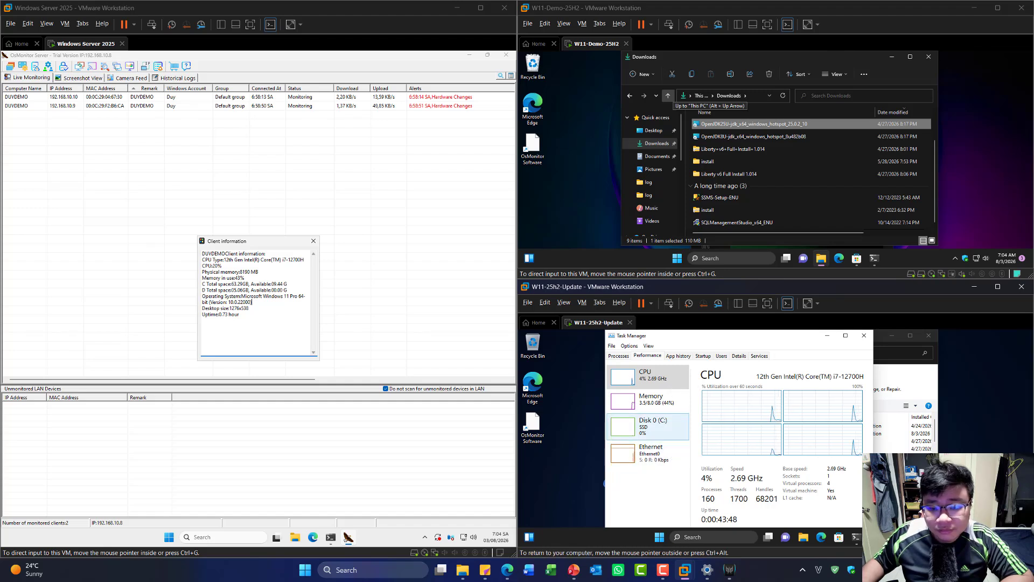
Open Task Manager in the W11-Demo-25H2 VM, examine the performance of Disk 0 (E:) and Disk 1 (C:), and close it.
right_click(908, 258)
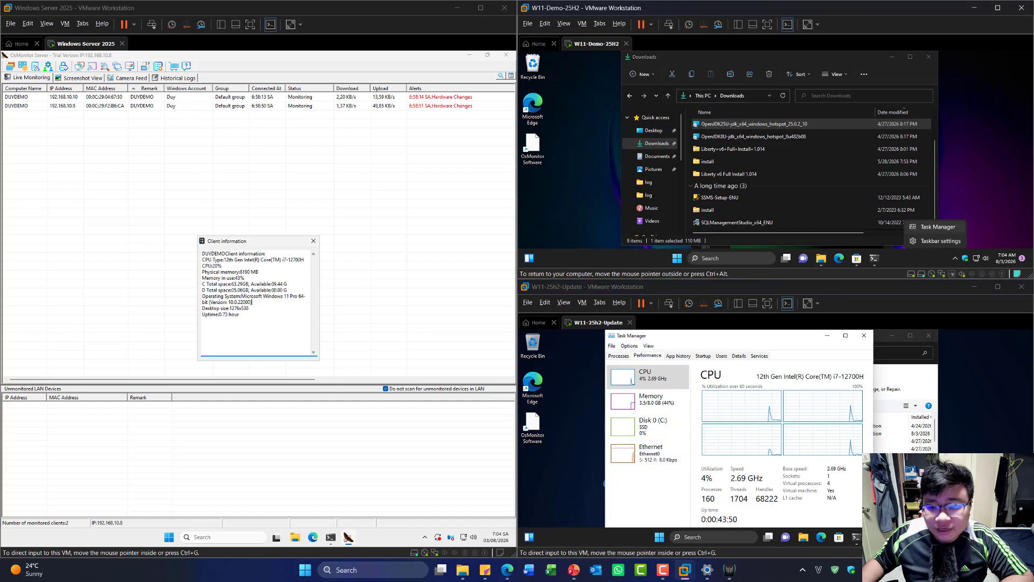
click(927, 226)
click(647, 77)
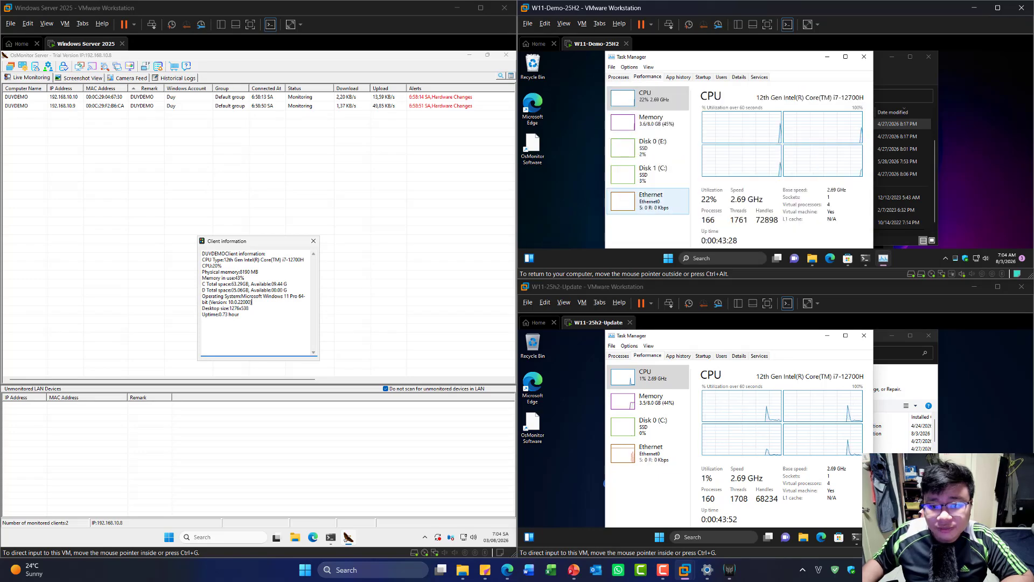
click(648, 175)
click(648, 148)
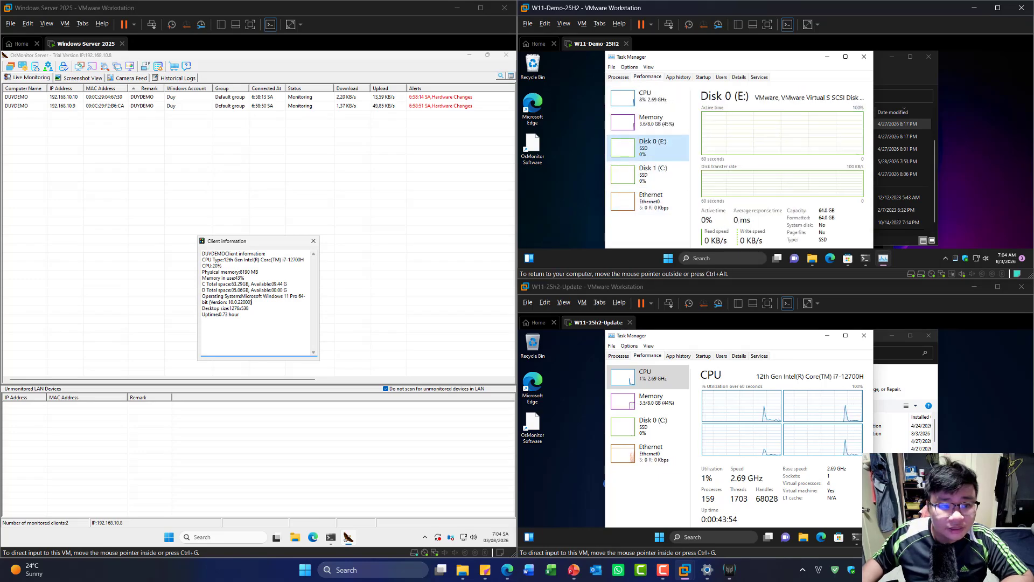
click(649, 175)
click(649, 148)
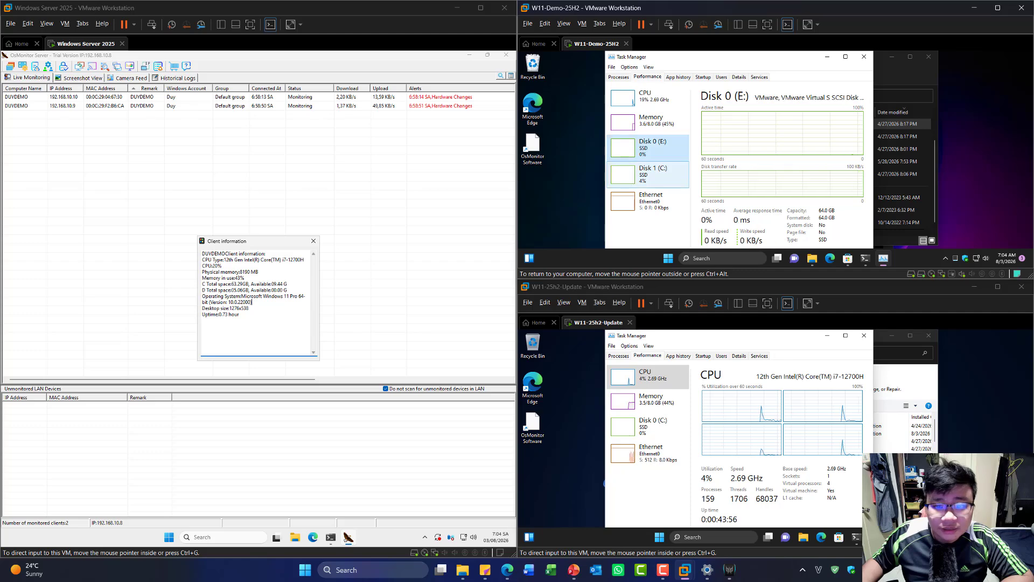
click(648, 175)
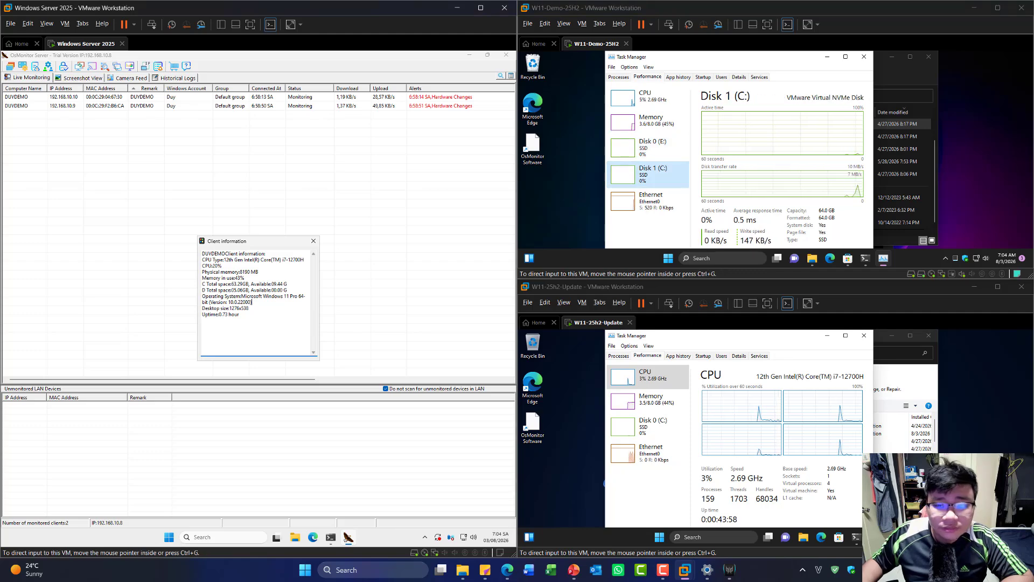
click(864, 56)
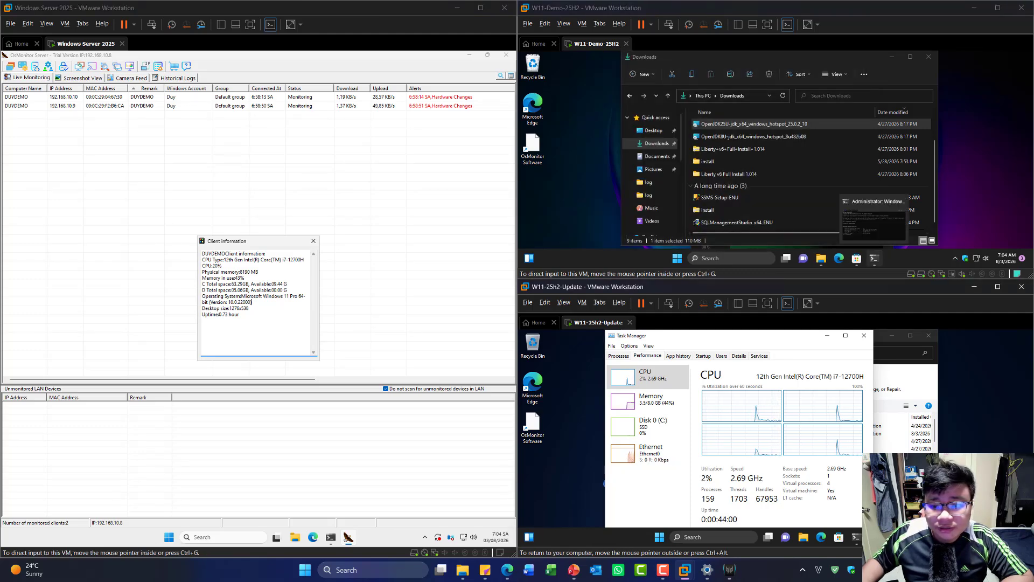
Close the client information window and remotely restart the client at 192.168.10.9.
click(314, 241)
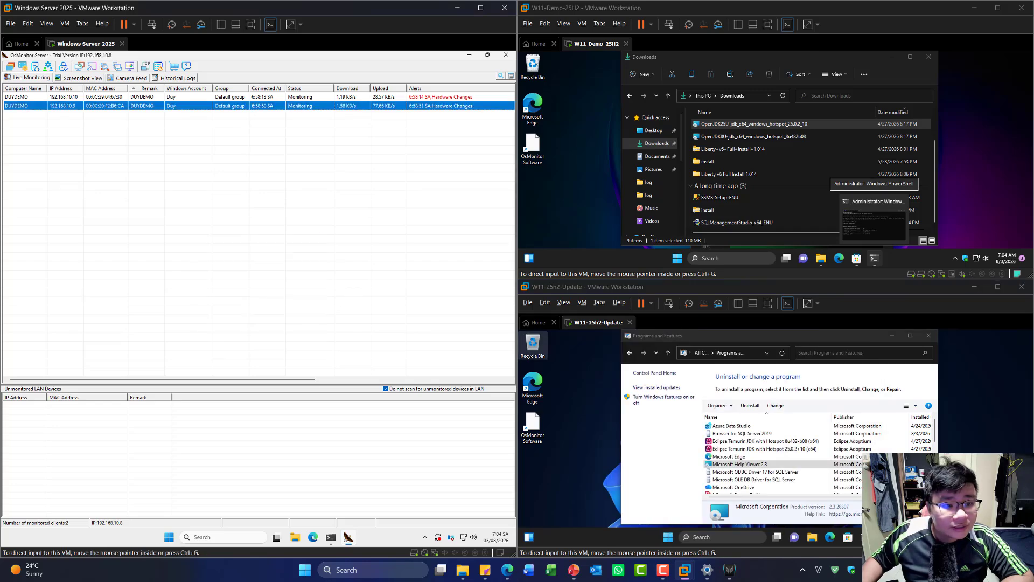
right_click(28, 106)
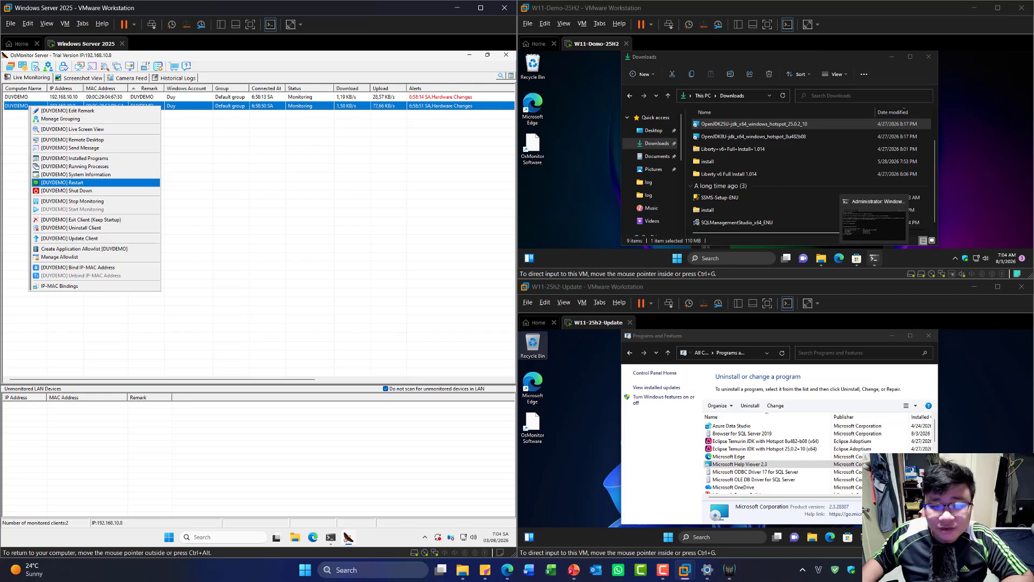
click(62, 183)
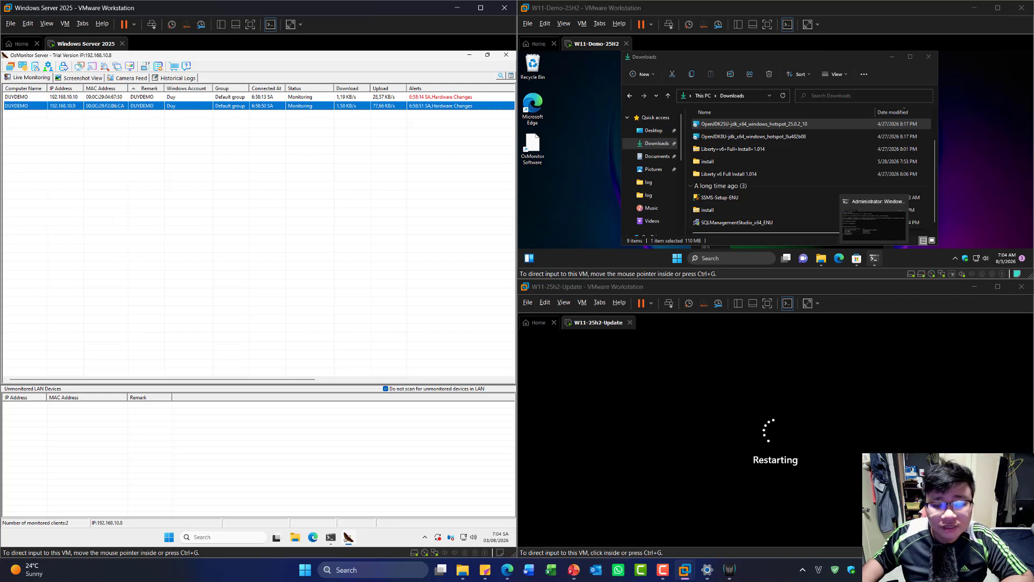
Exit the client at 192.168.10.10 with Keep Startup, check the W11-Demo-25H2 VM's hidden tray icons, and select its OsMonitor Software shortcut.
click(32, 97)
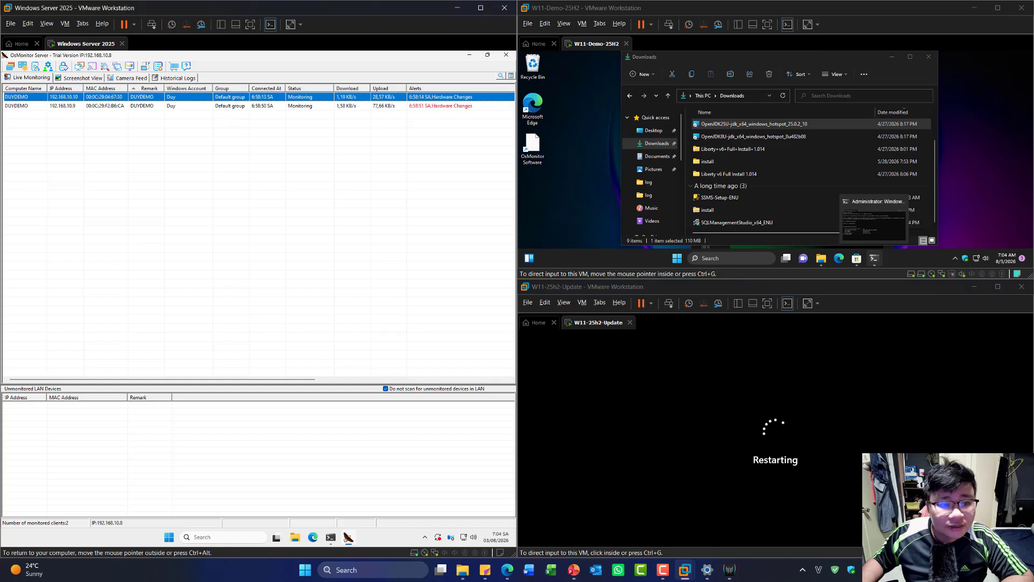
right_click(30, 98)
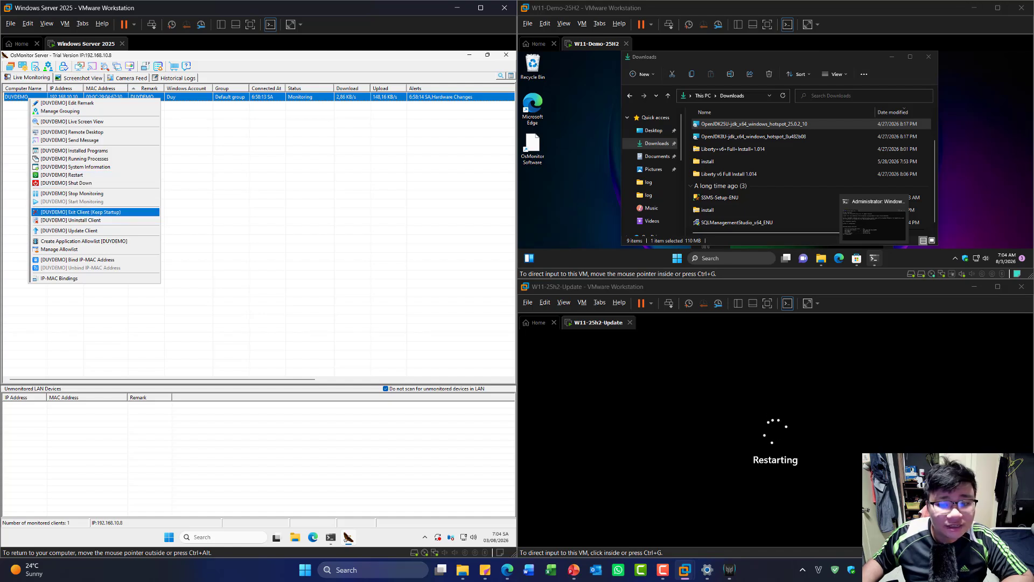
key(Return)
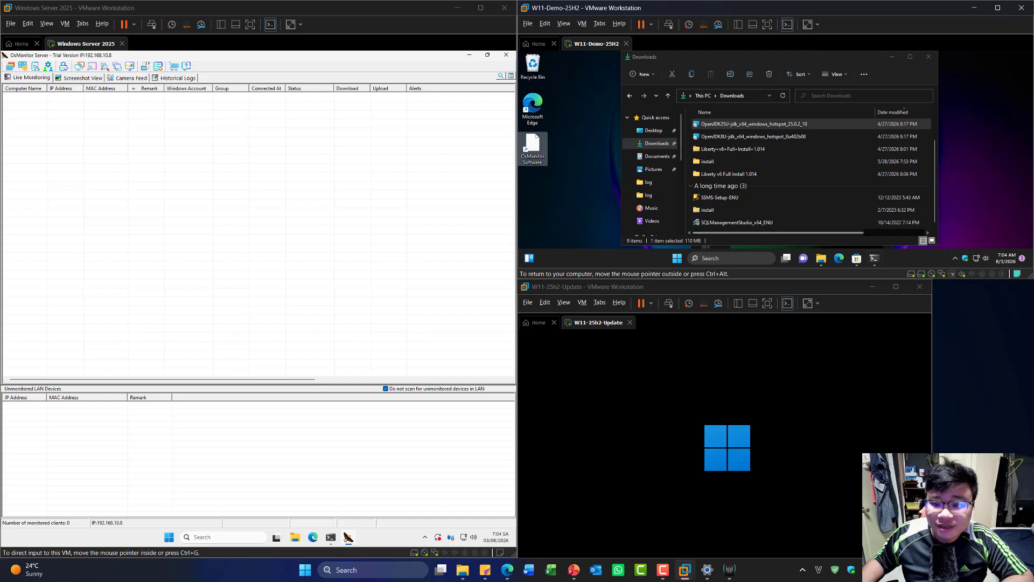
click(955, 258)
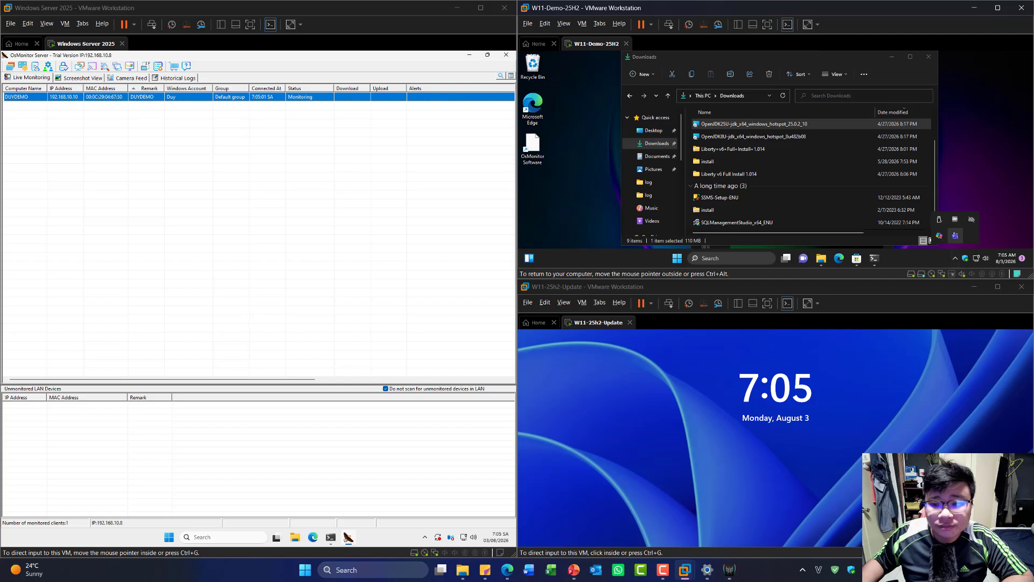
click(533, 149)
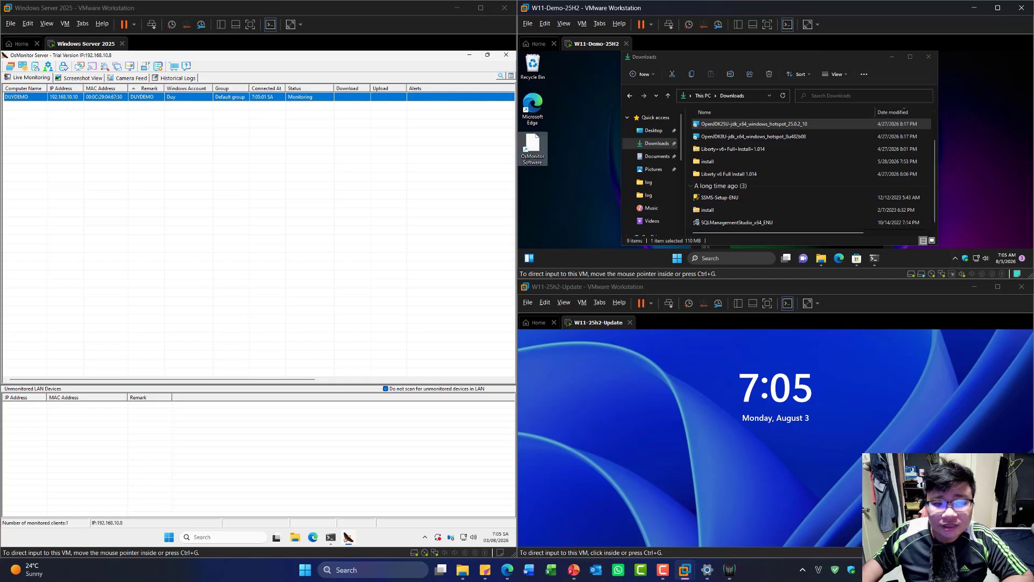
Sign in to the restarted W11-25h2-Update VM with the account password.
click(775, 437)
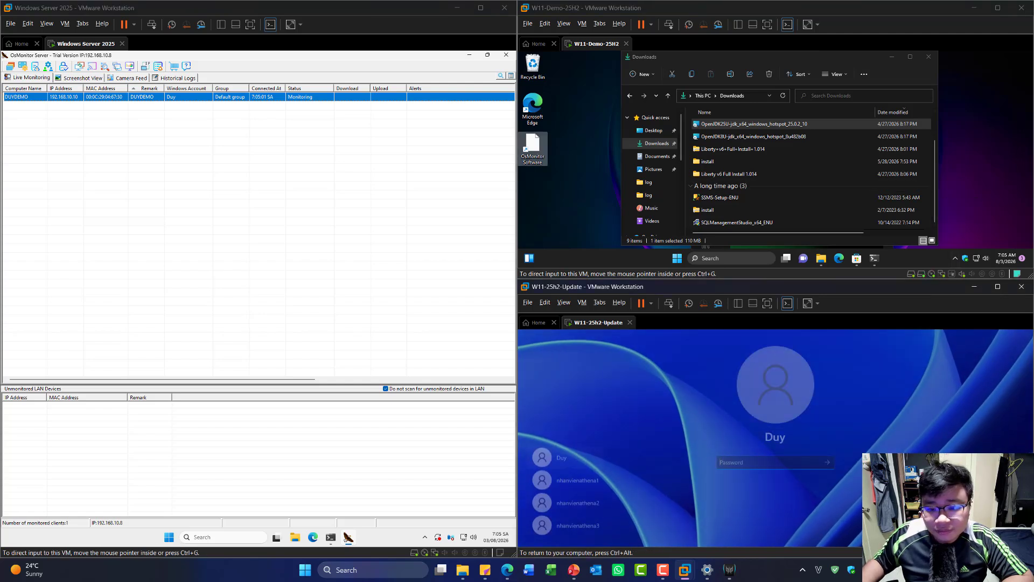
text(•••••••••••)
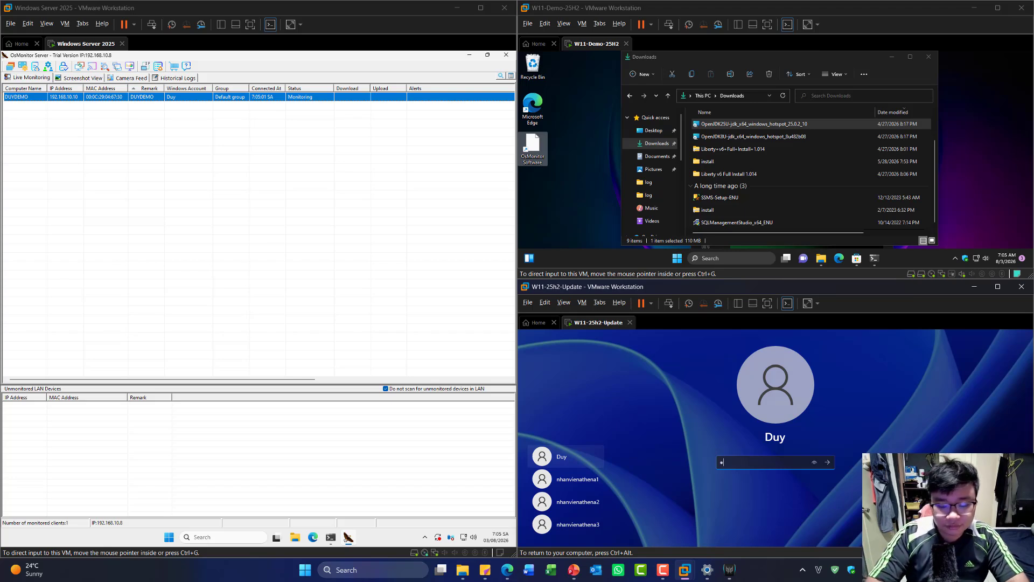
key(Return)
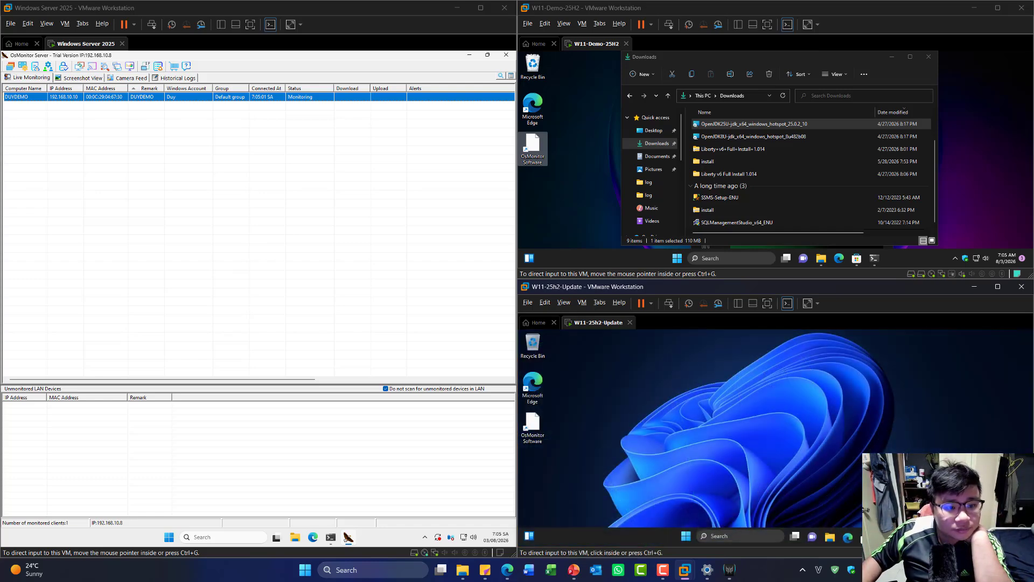
right_click(35, 97)
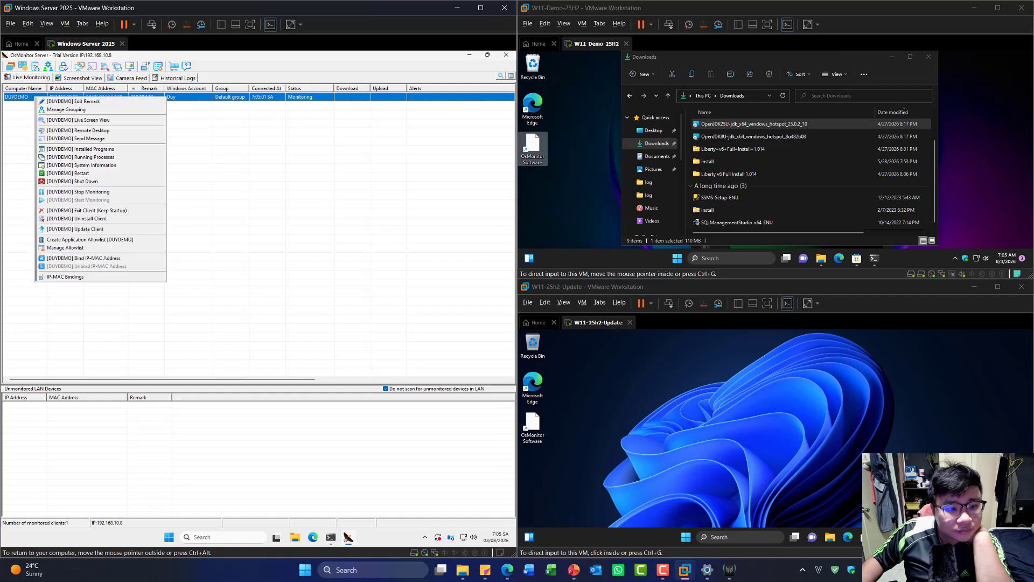
click(204, 131)
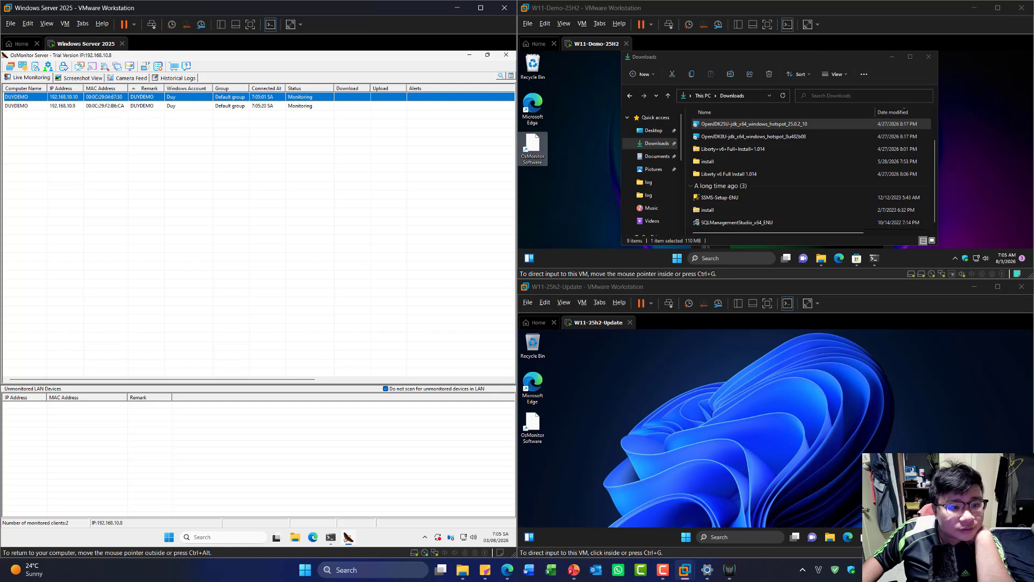
right_click(40, 106)
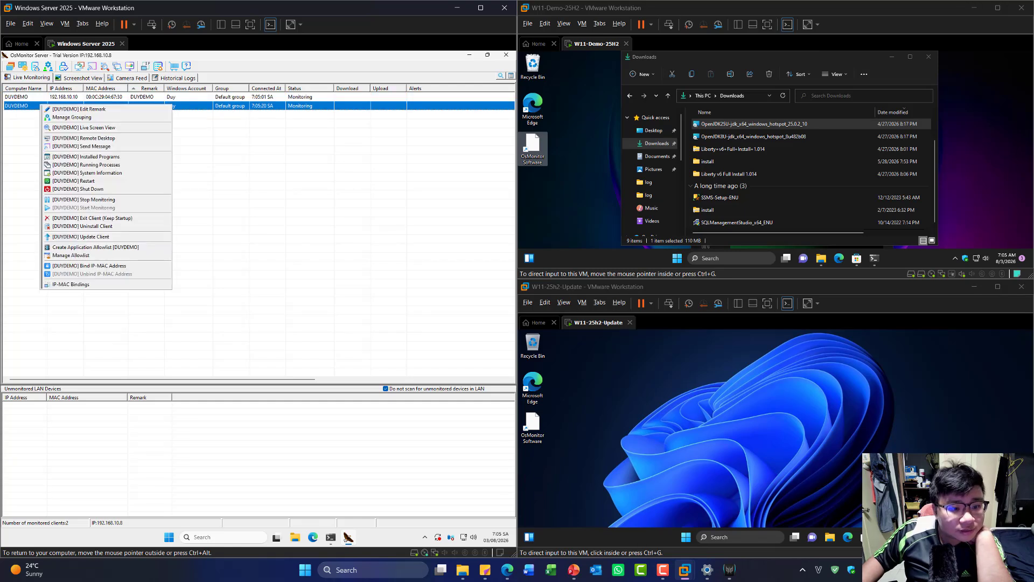
key(Escape)
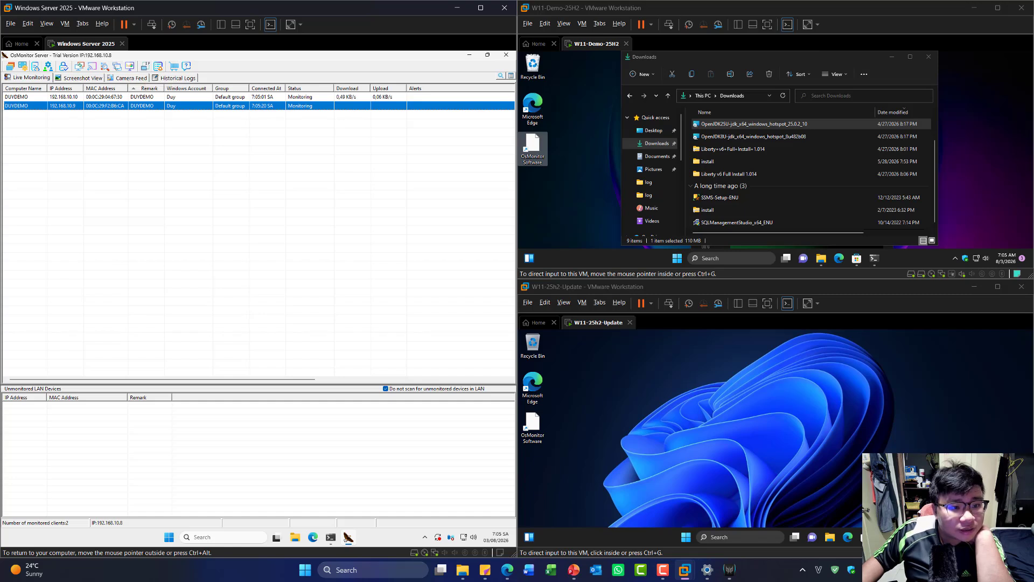
click(144, 97)
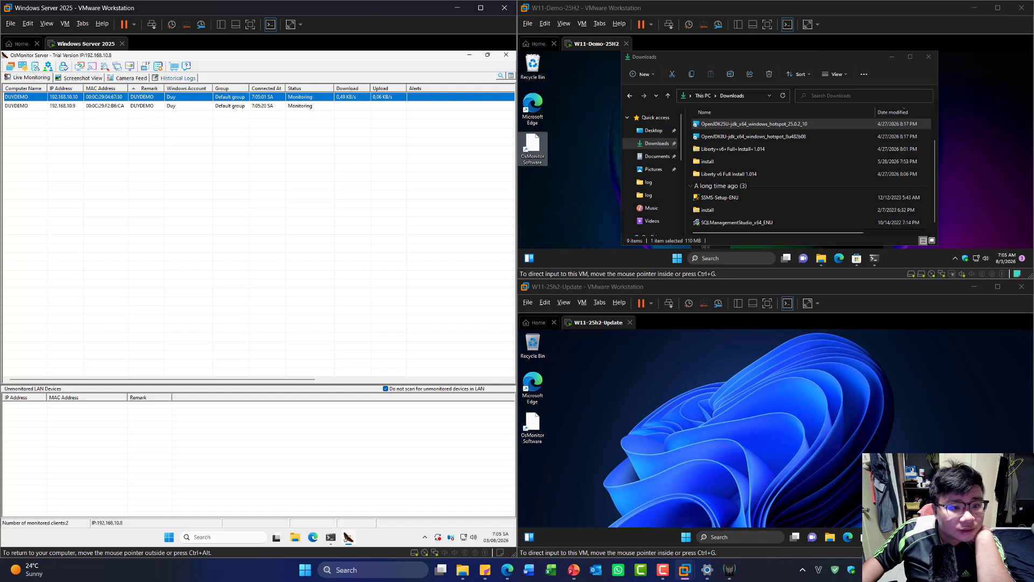
Open the Historical Logs and view the Network Traffic adapter history of the DUYDEMO computer, dismissing the no-results notice.
click(176, 78)
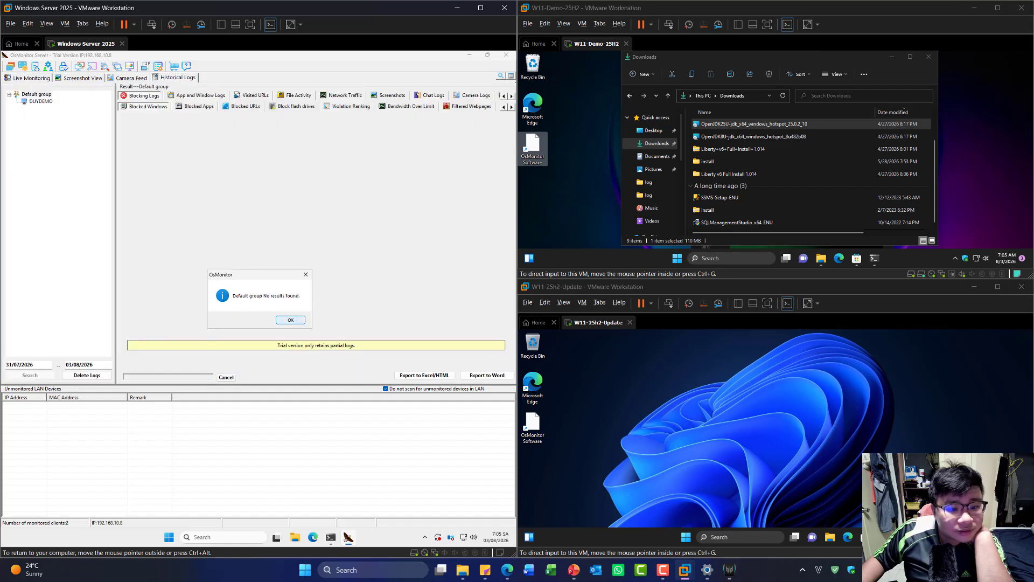
click(291, 320)
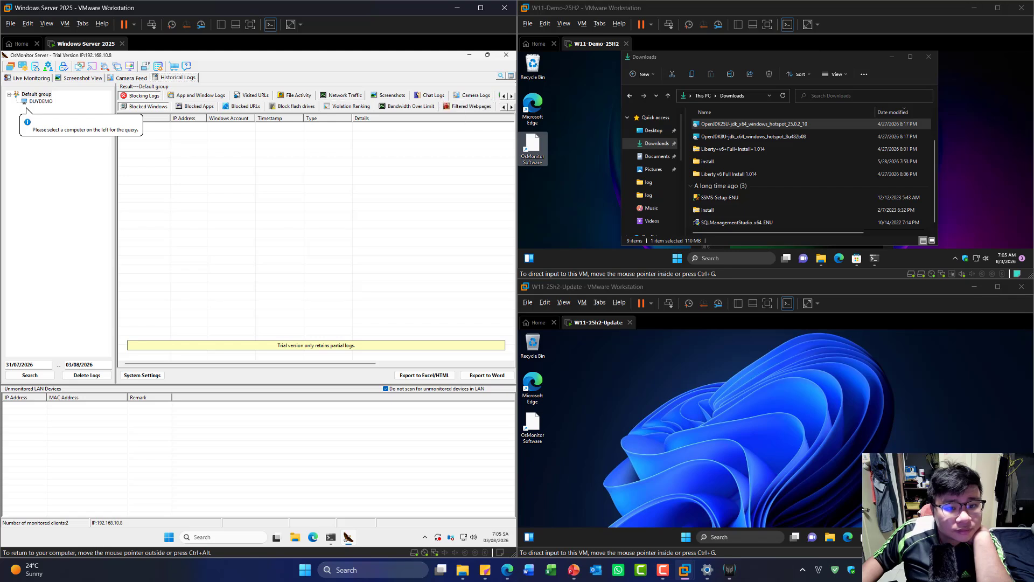
click(342, 96)
key(Return)
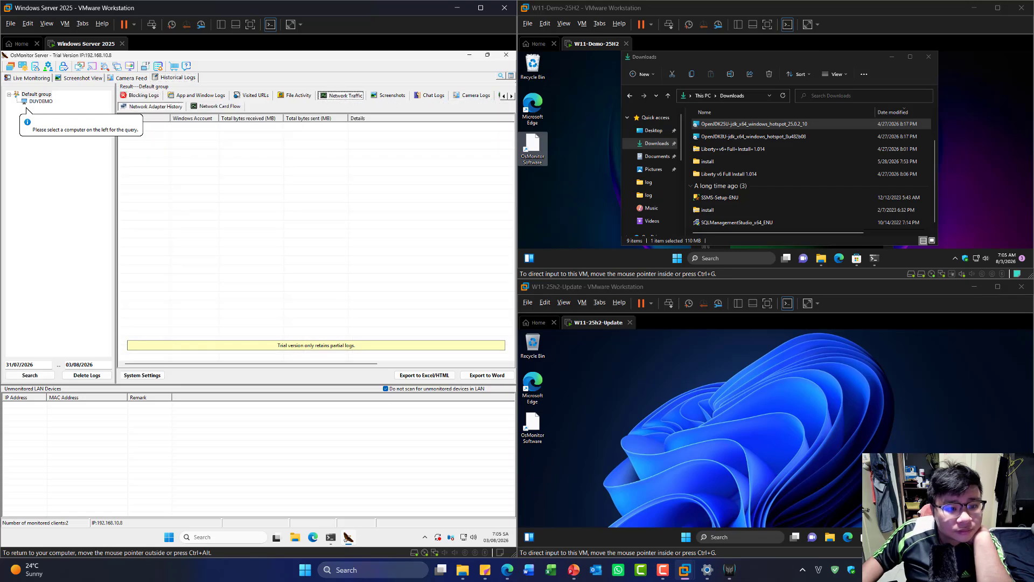
click(34, 101)
key(Return)
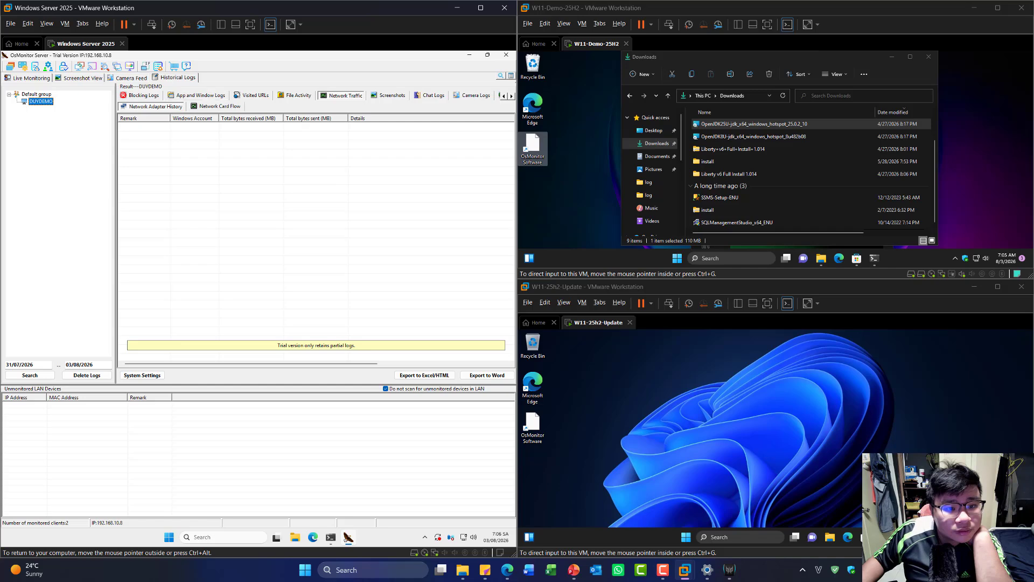
Open the App and Window Logs for DUYDEMO and examine the opened-windows entries and the options available for them.
click(200, 95)
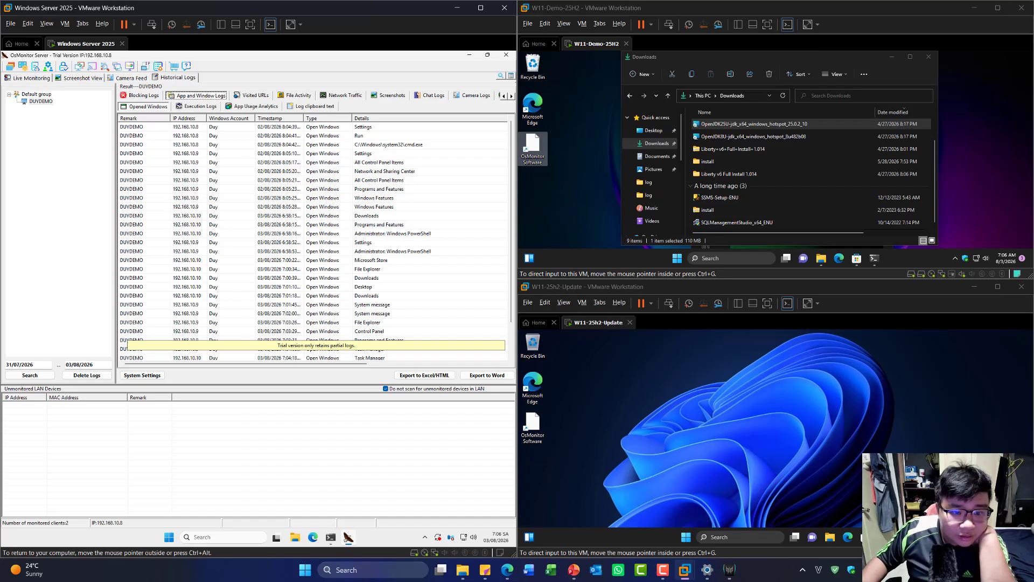
right_click(199, 243)
click(195, 242)
right_click(203, 198)
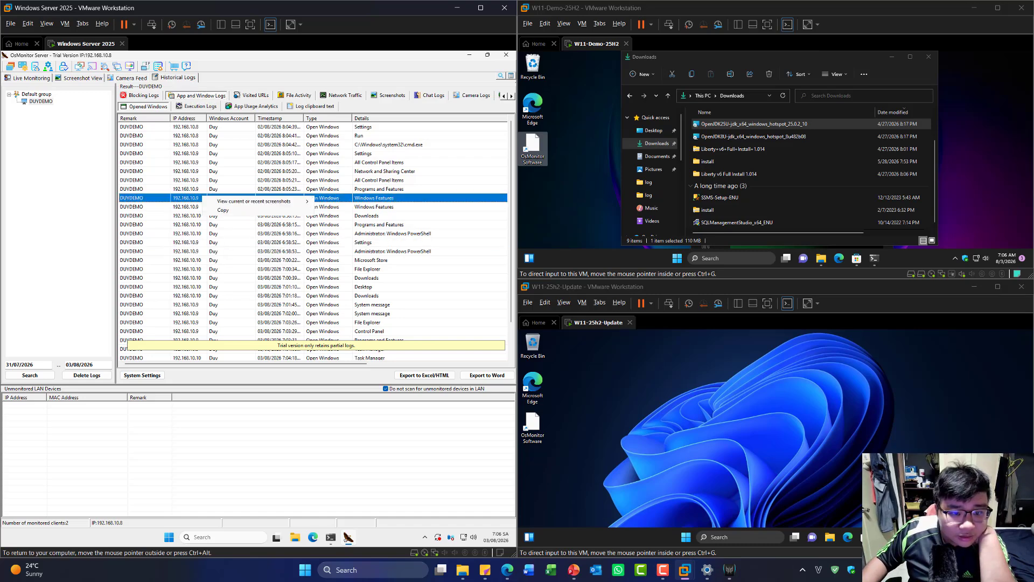
click(201, 198)
right_click(198, 130)
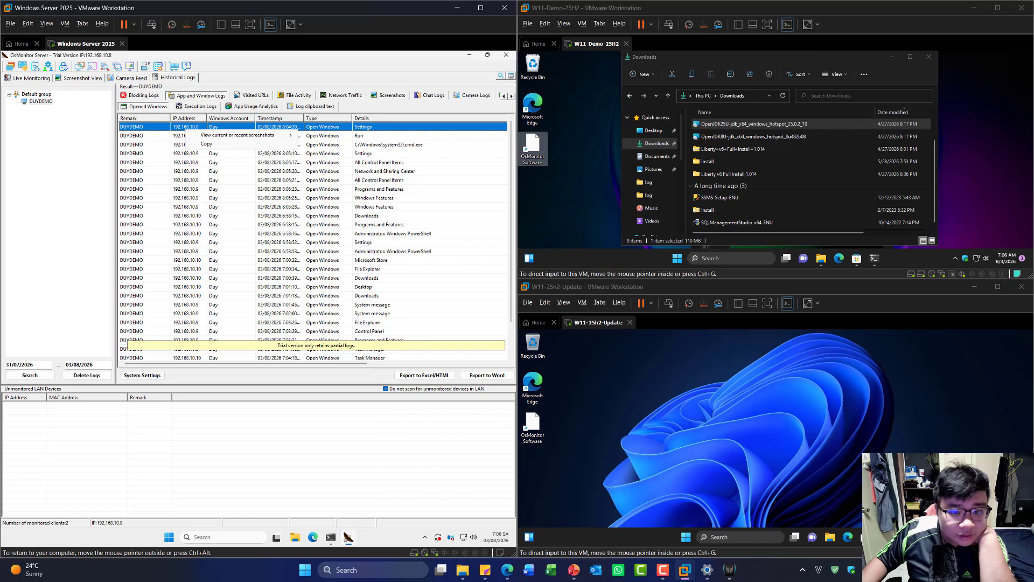
click(187, 128)
click(200, 180)
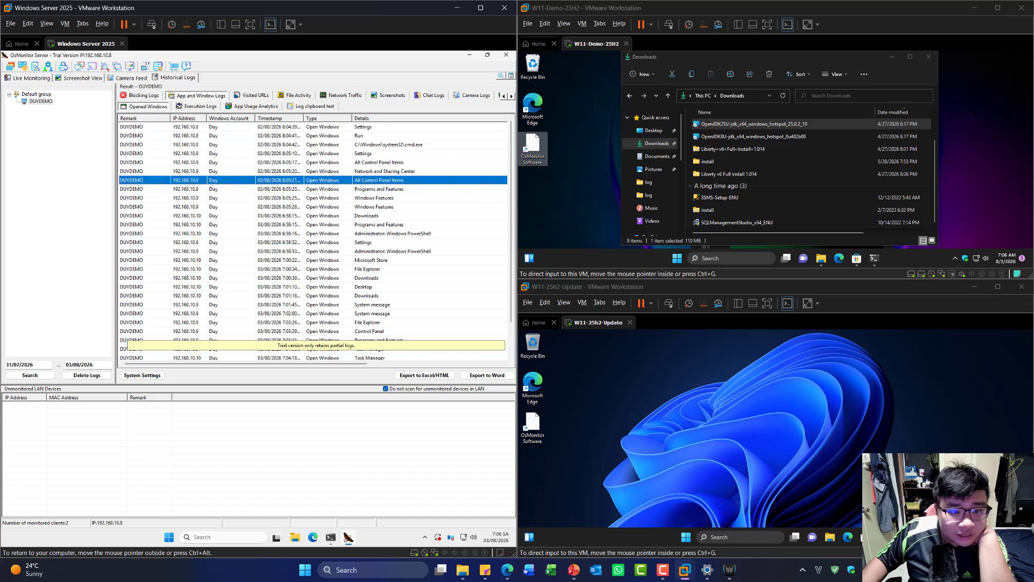
Check the options available for the Downloads and Network and Sharing Center entries in the opened-windows log.
right_click(202, 197)
click(187, 197)
right_click(379, 280)
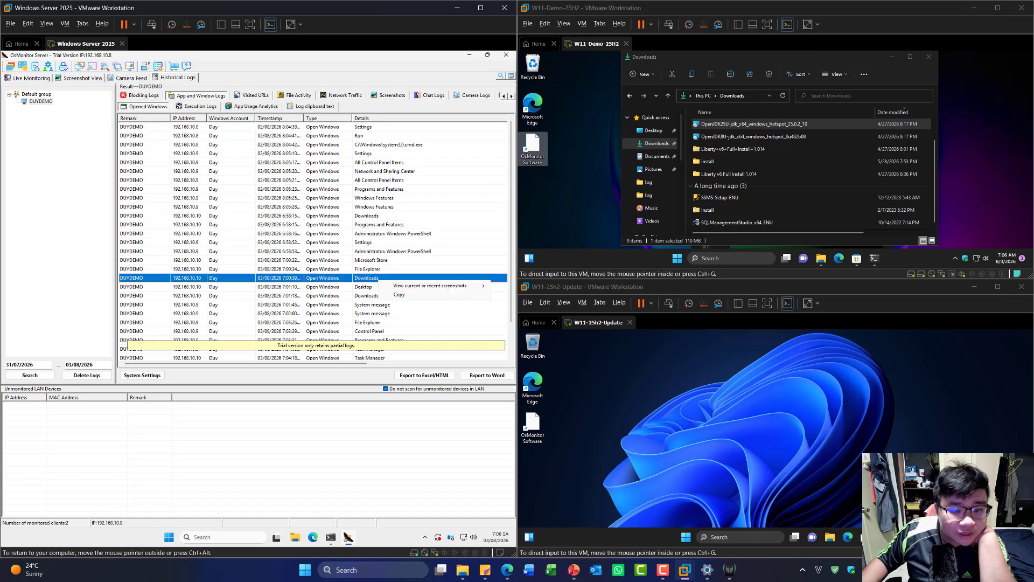
click(376, 278)
right_click(384, 172)
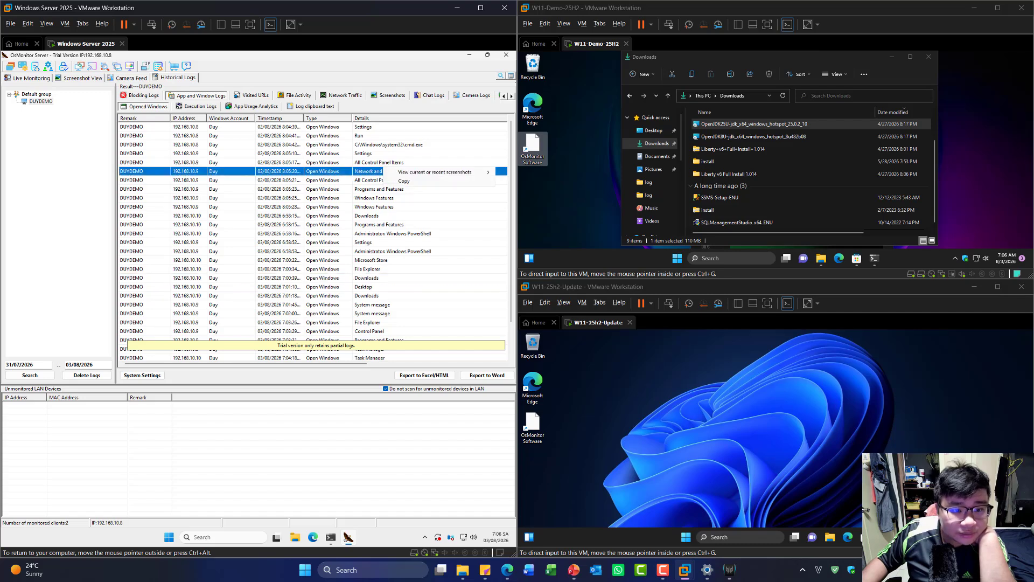
click(380, 171)
Examine DUYDEMO's File Activity log of created or copied files with its entry options, and check the Microsoft Teams chat logs.
click(296, 95)
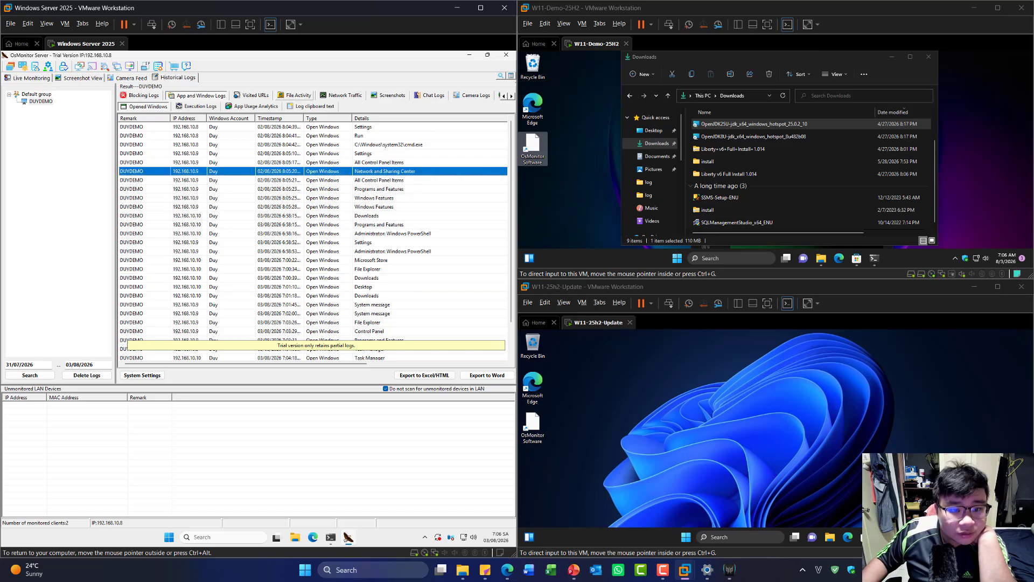
right_click(396, 127)
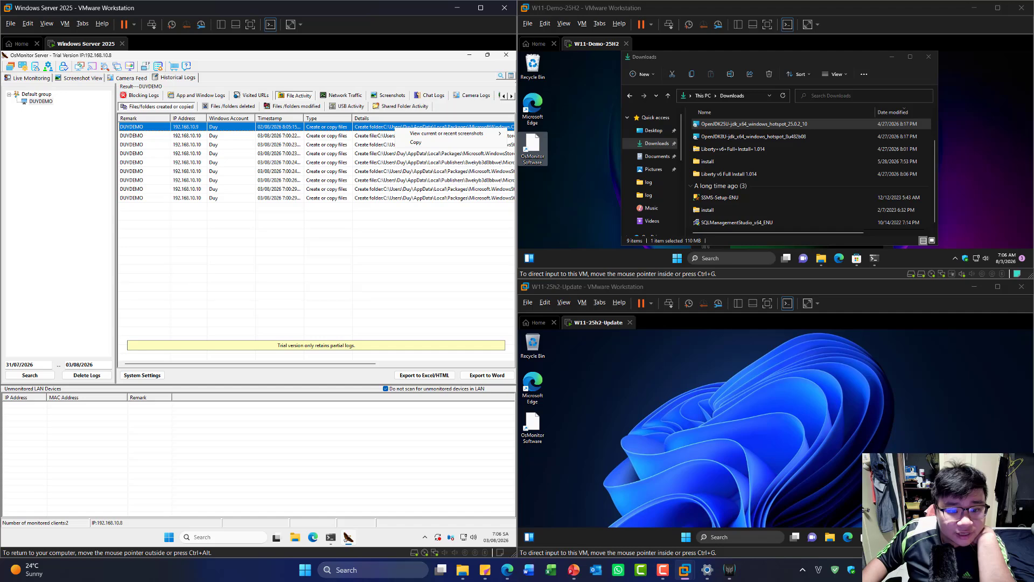
click(392, 128)
mouse_move(328, 364)
mouse_down()
mouse_move(439, 364)
mouse_move(328, 364)
mouse_up()
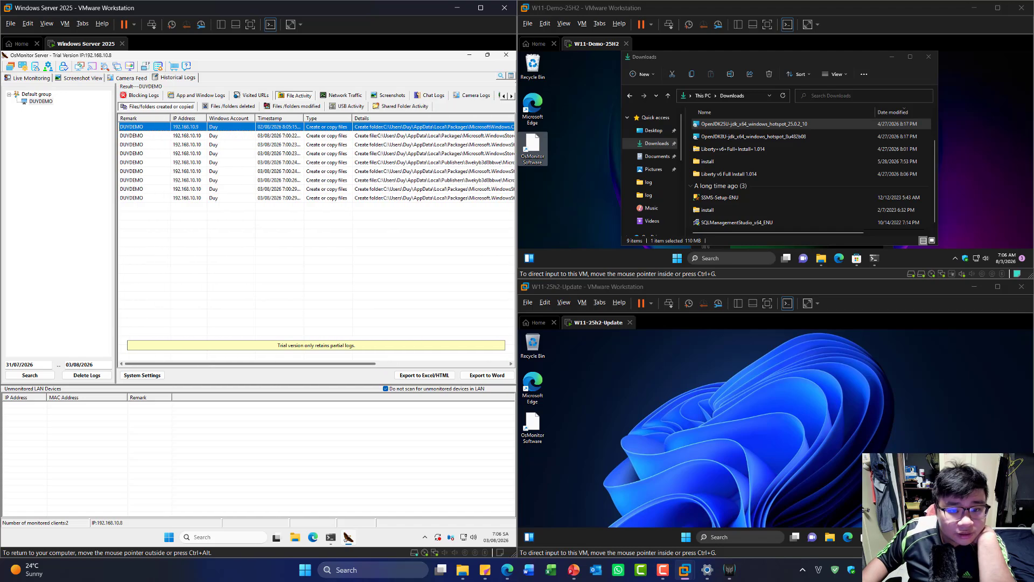
click(430, 95)
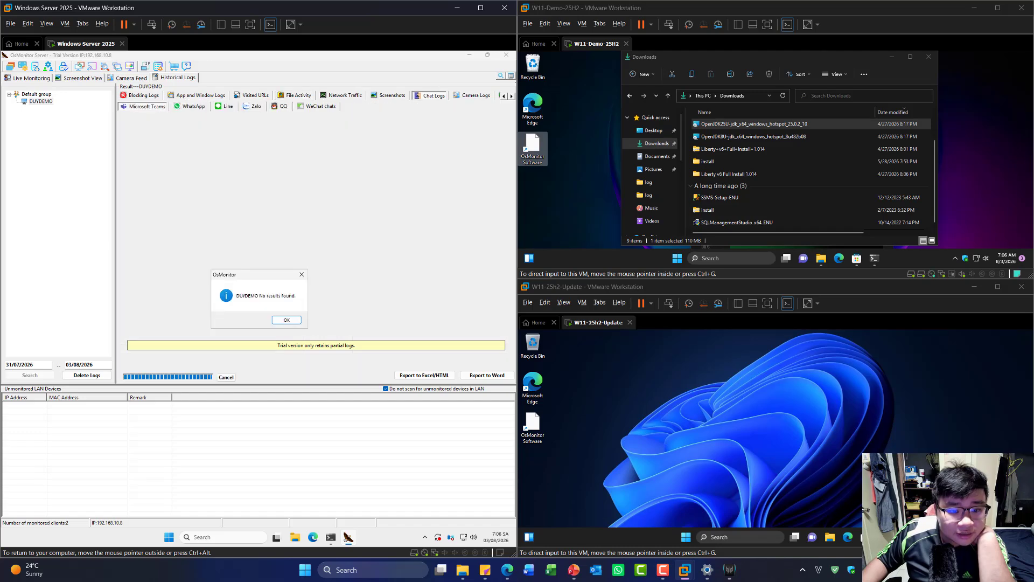
click(286, 320)
Browse DUYDEMO's historical screenshot thumbnails and play the captured screenshots as an animation.
click(389, 95)
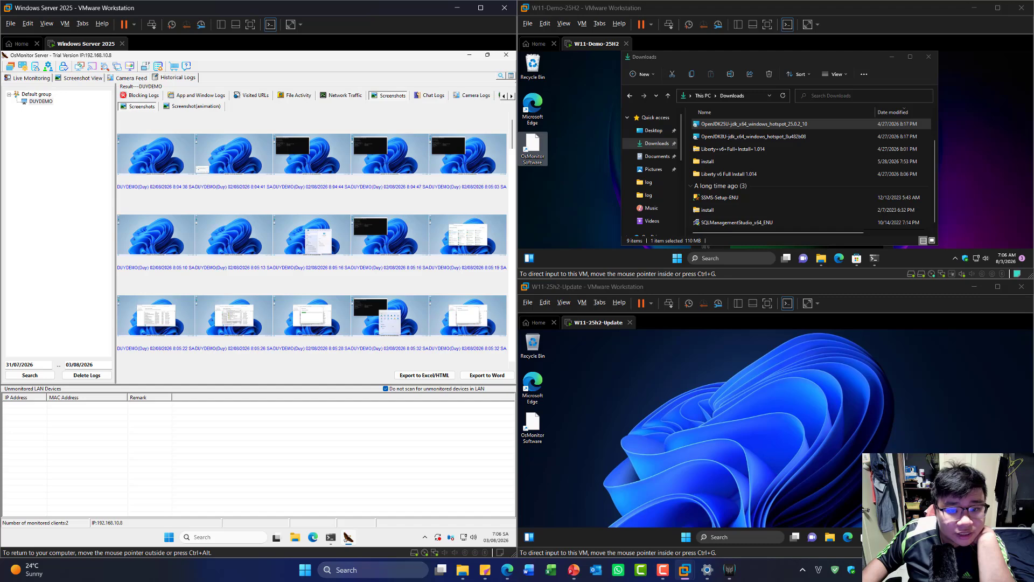
scroll(313, 237, down, 3)
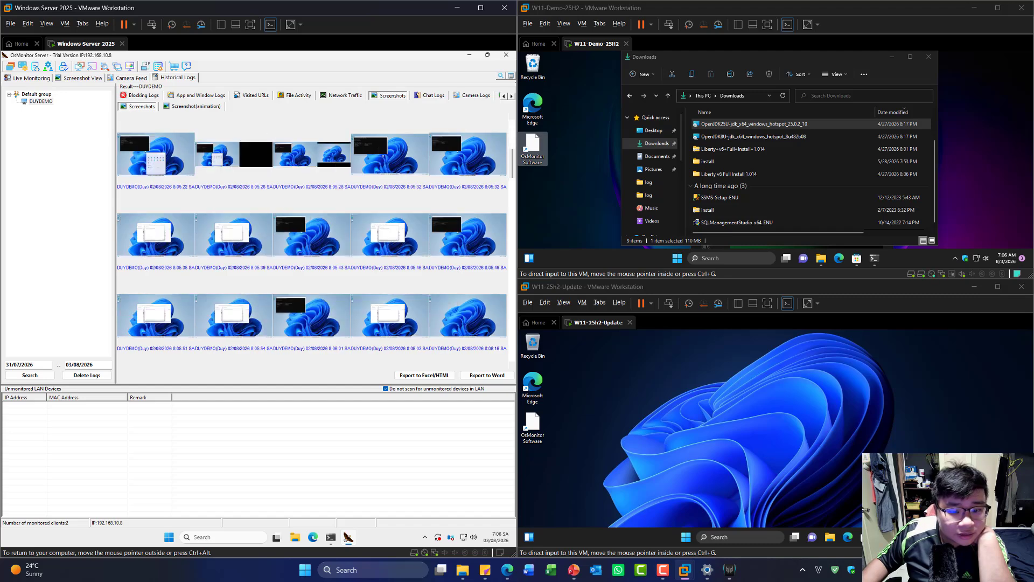
scroll(312, 237, down, 2)
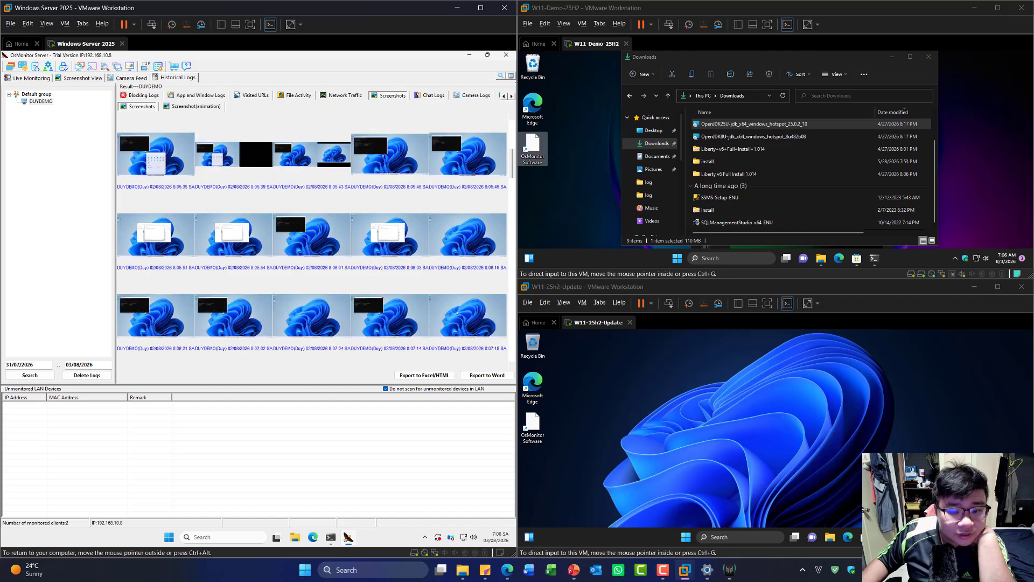
scroll(313, 237, up, 3)
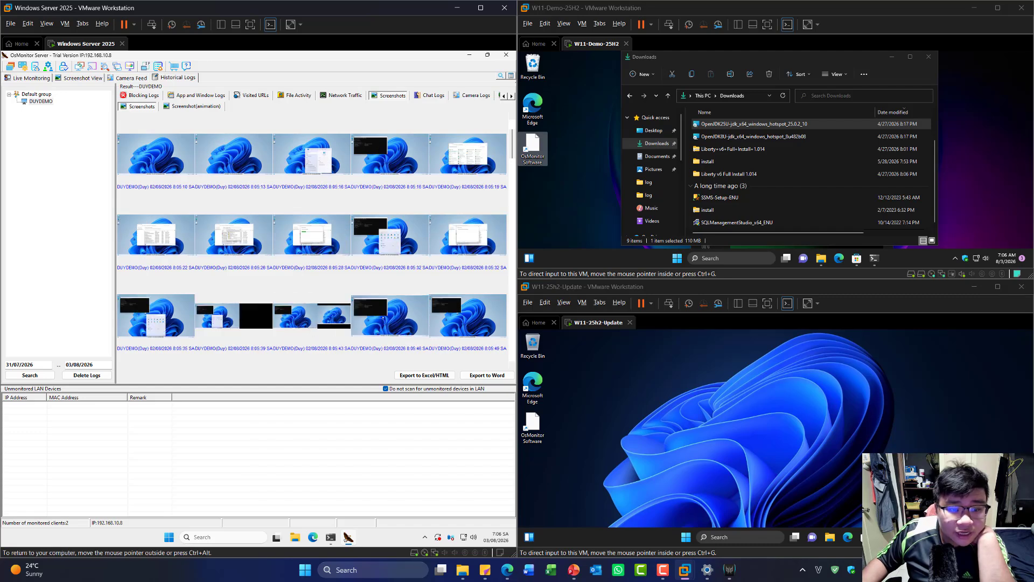
click(193, 107)
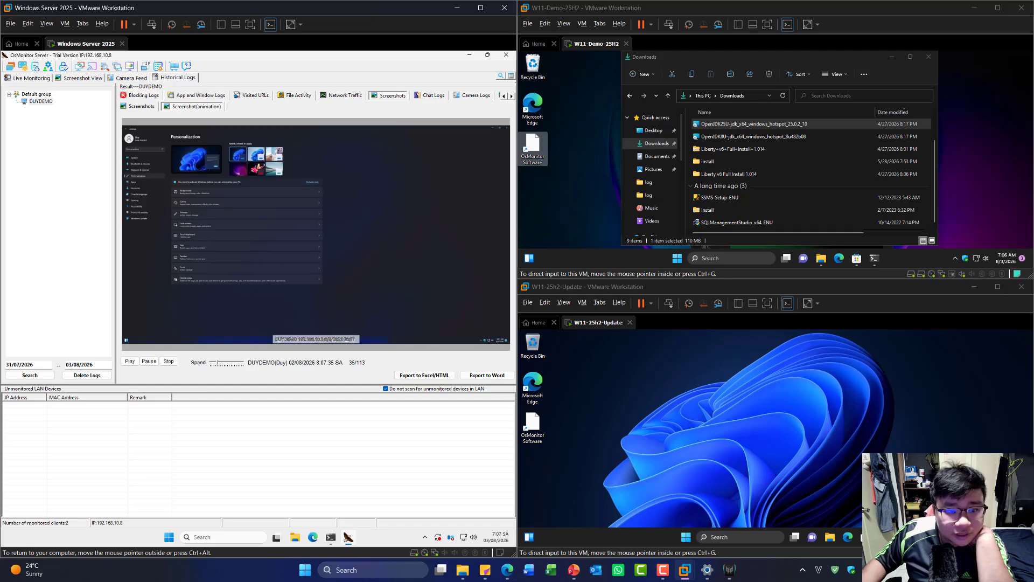
View the Execution Logs of DUYDEMO, dismissing the trial notice, and check the options available for the logged program runs.
click(198, 95)
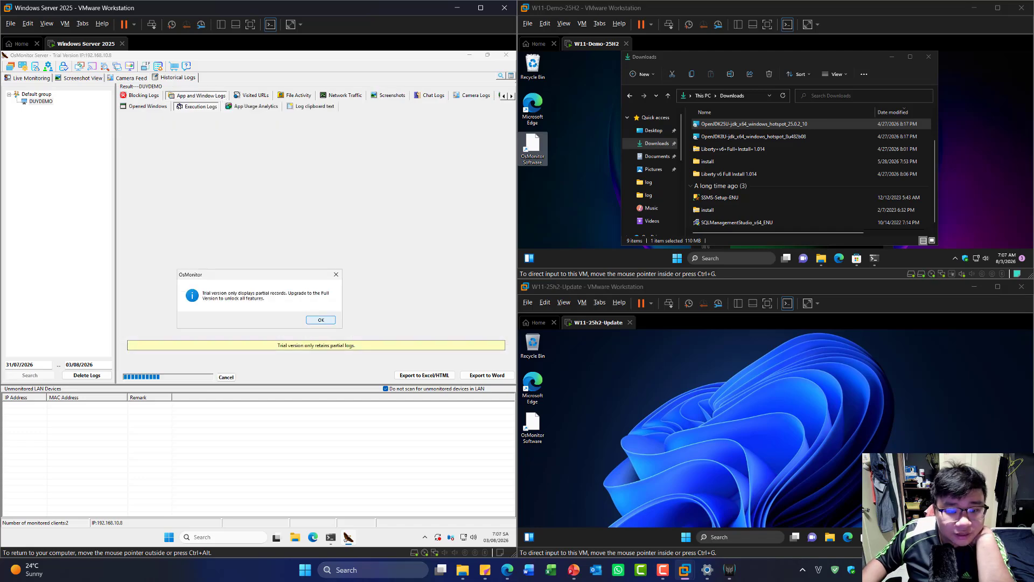
click(321, 320)
right_click(326, 216)
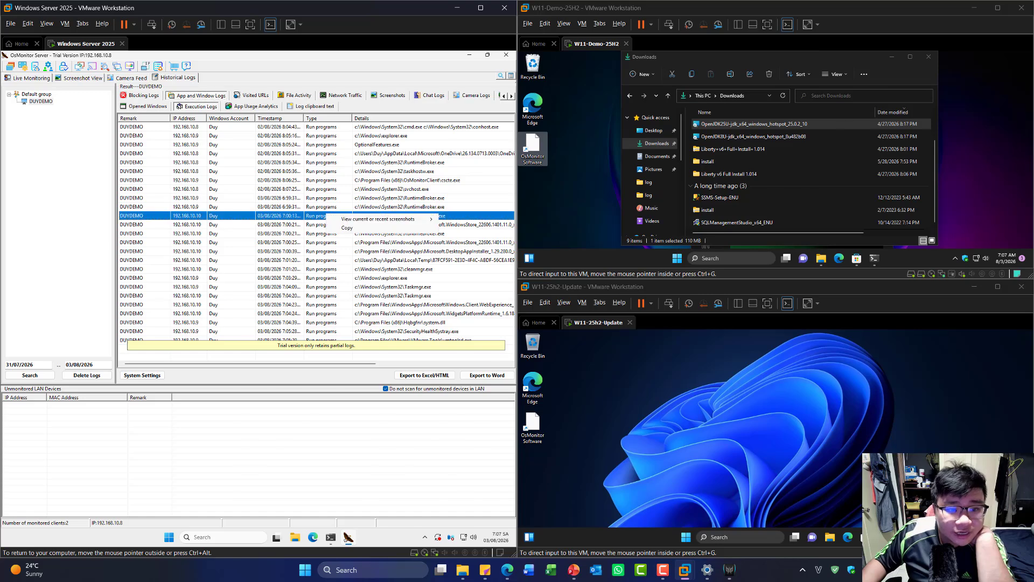
click(325, 216)
right_click(139, 126)
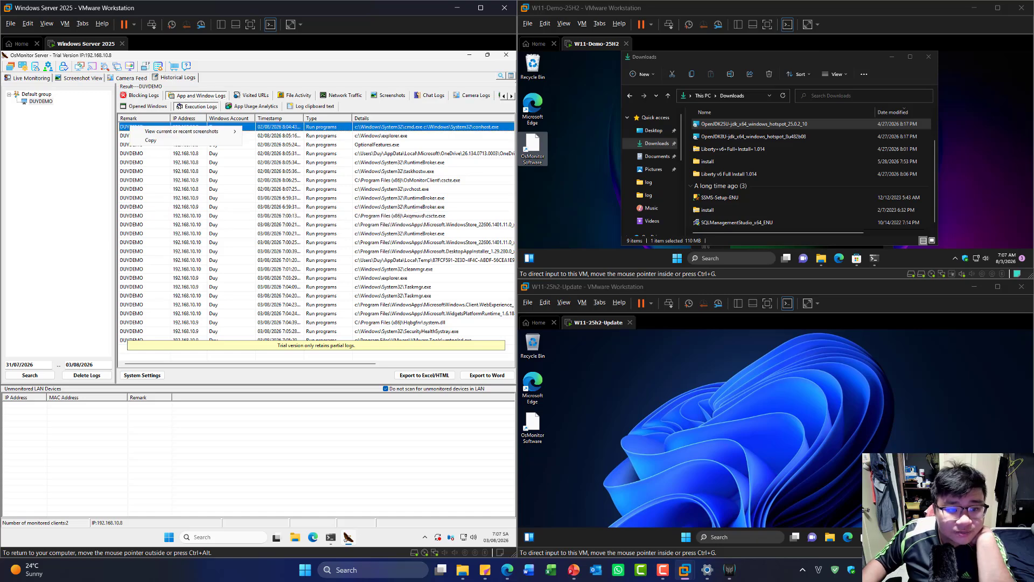
key(Escape)
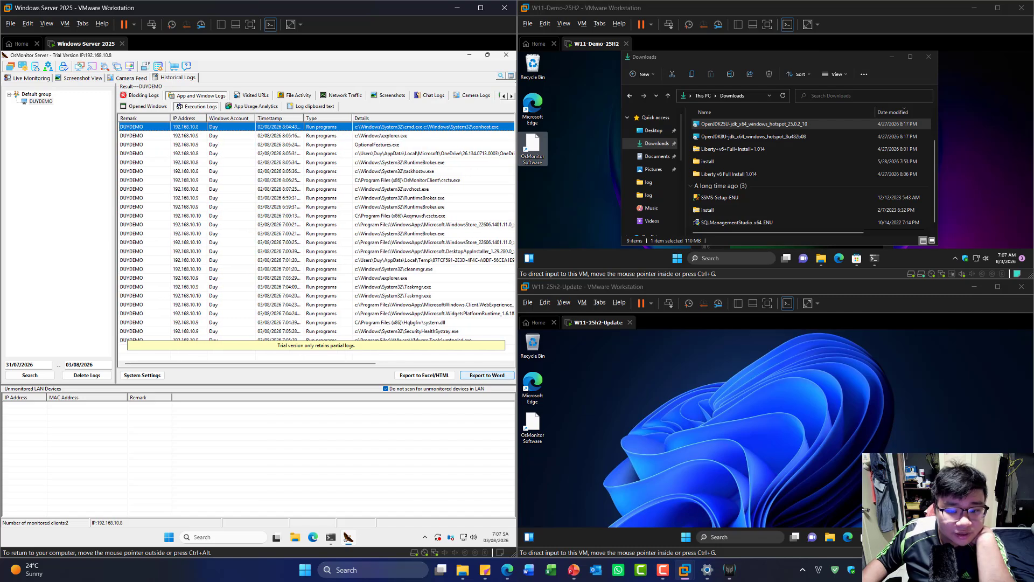
Export the Execution Logs as an HTM document named OSmonitor_Report in the Downloads folder.
click(424, 375)
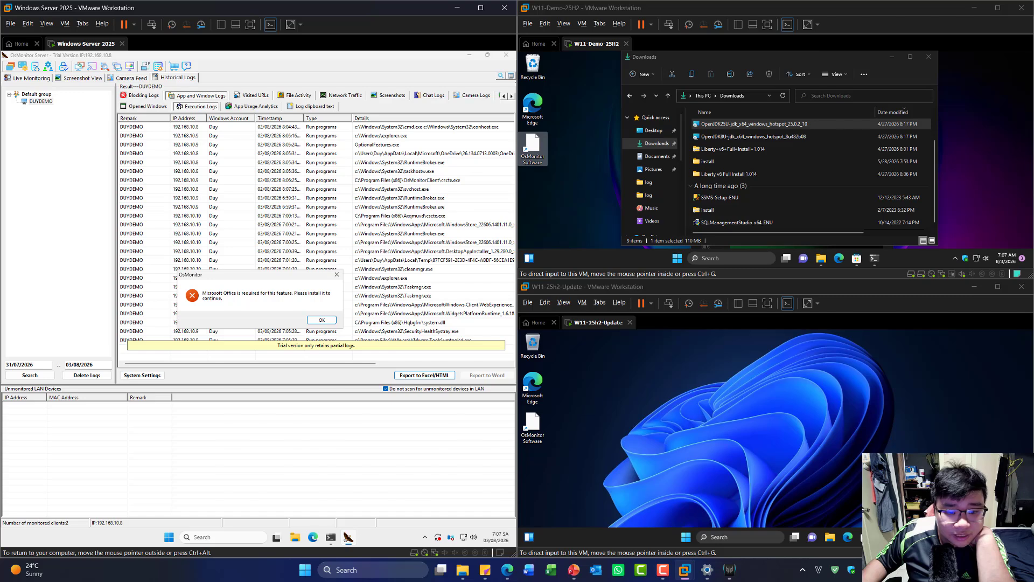
click(322, 320)
click(425, 375)
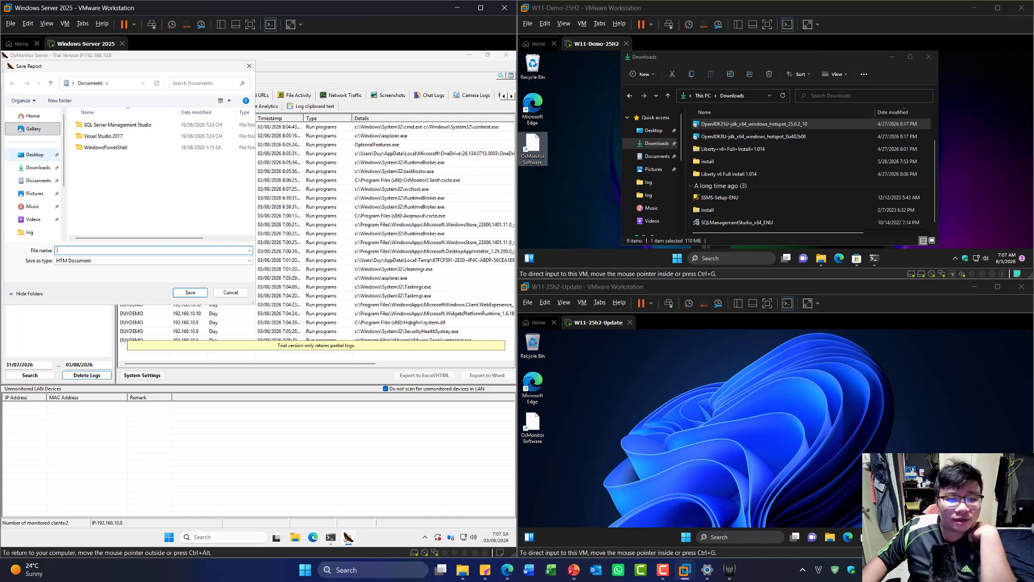
click(37, 168)
click(118, 264)
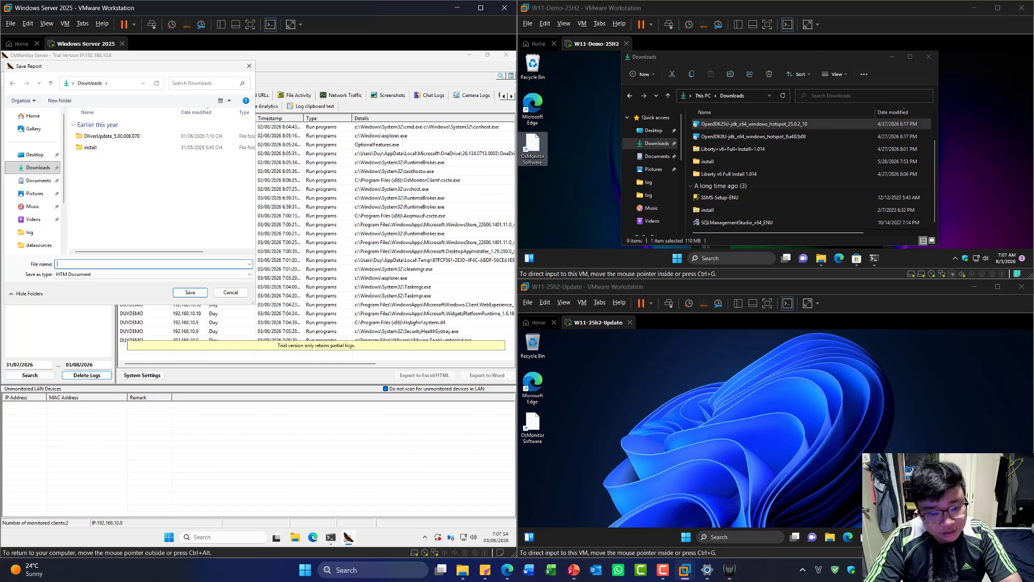
text(OSmin)
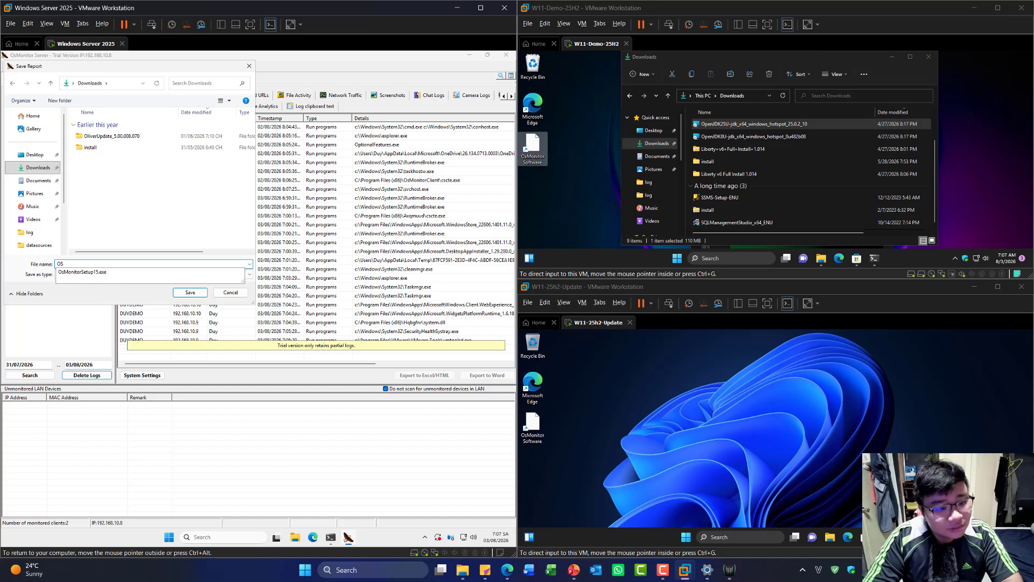
key(BackSpace)
text(onitor)
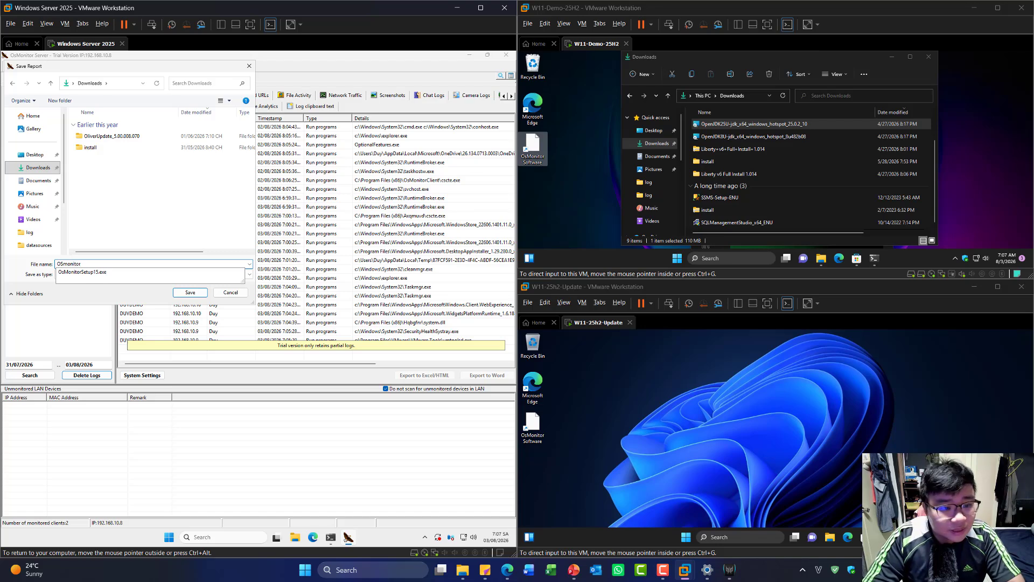
text(_Report)
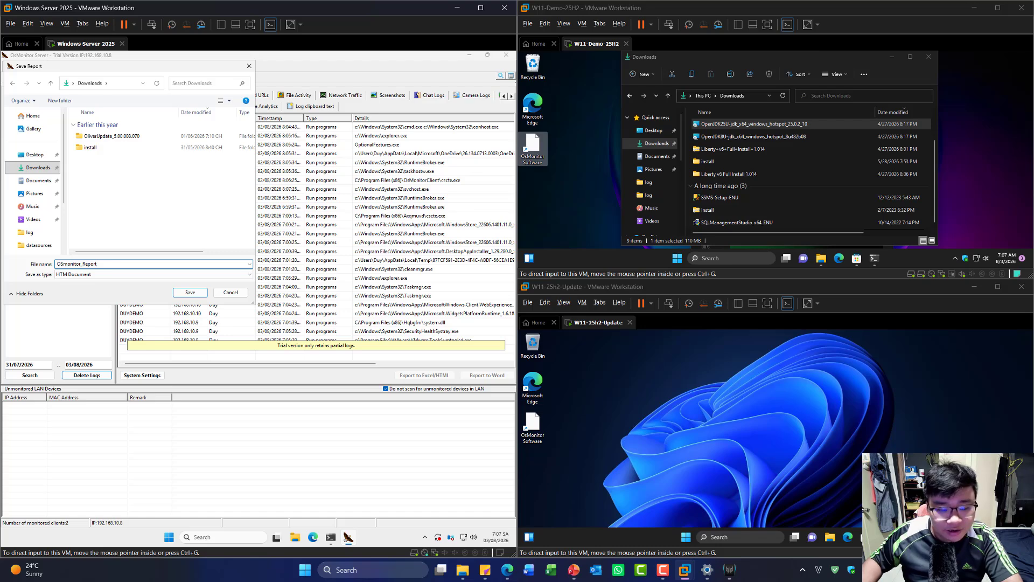
click(162, 275)
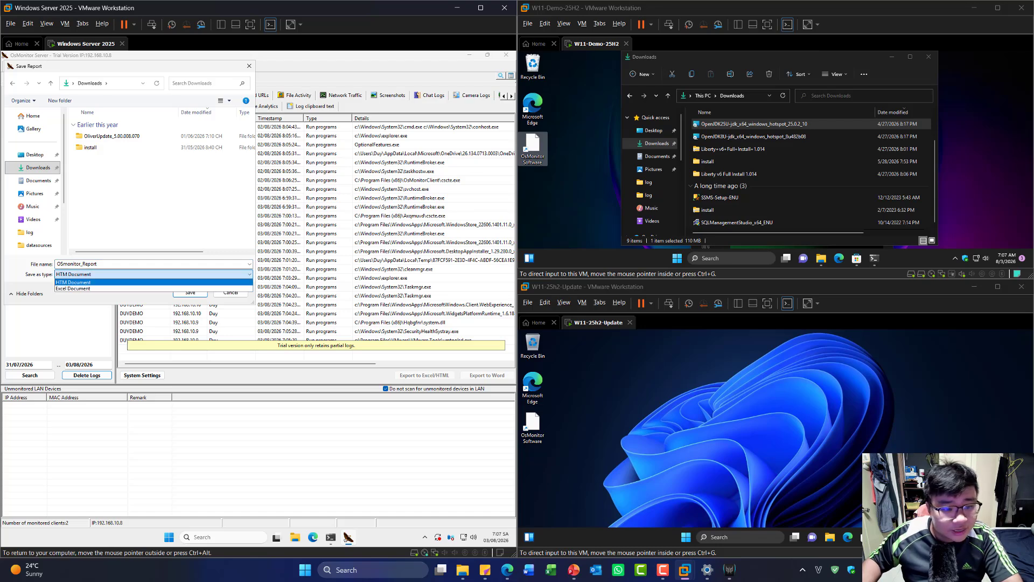
click(162, 275)
click(190, 293)
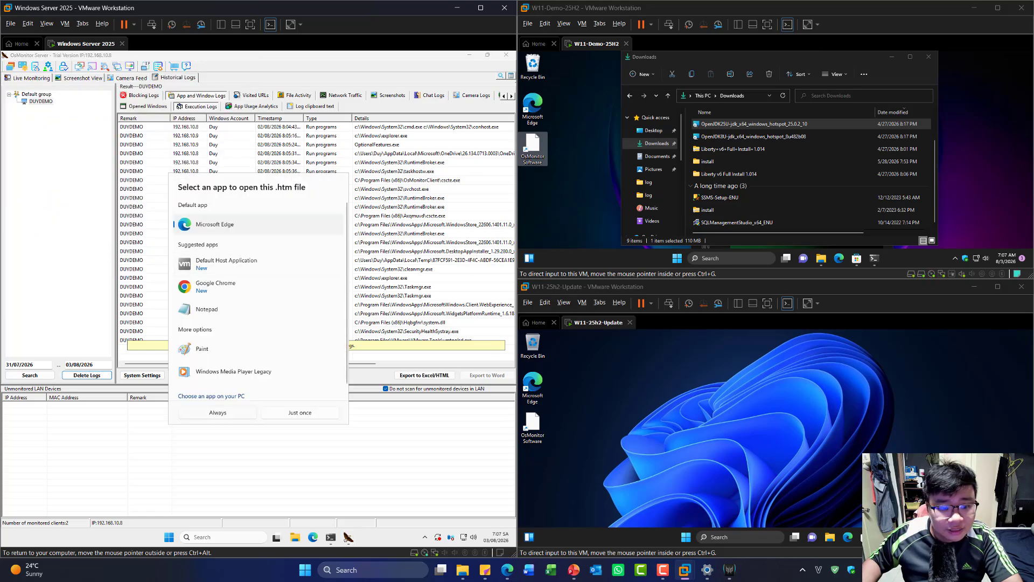
Open the exported Execution Logs report in Microsoft Edge just once, examine it enlarged, and return to OsMonitor.
click(300, 413)
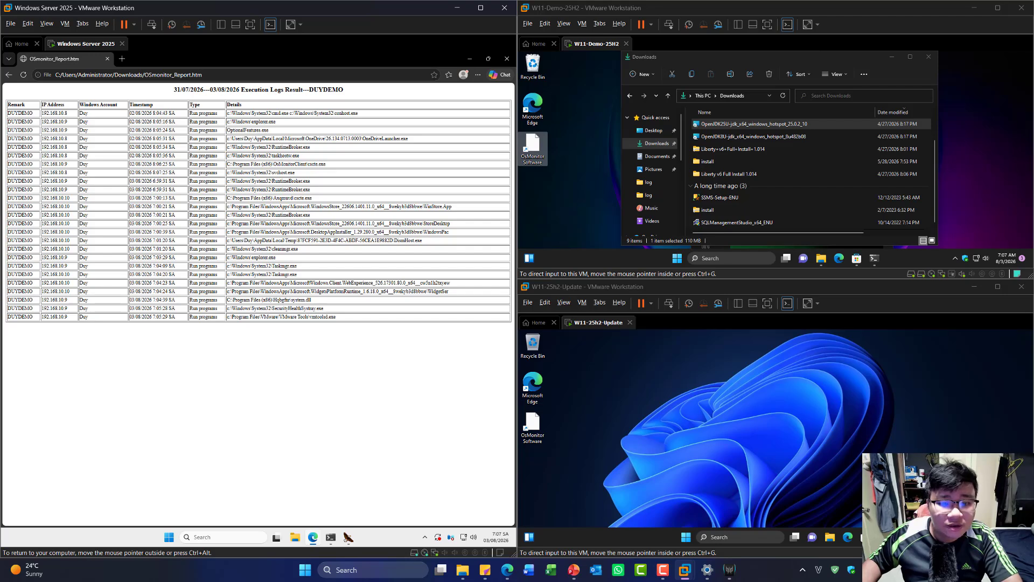
key(ctrl+plus)
key(ctrl+plus)
key(ctrl+plus)
key(ctrl+minus)
key(ctrl+minus)
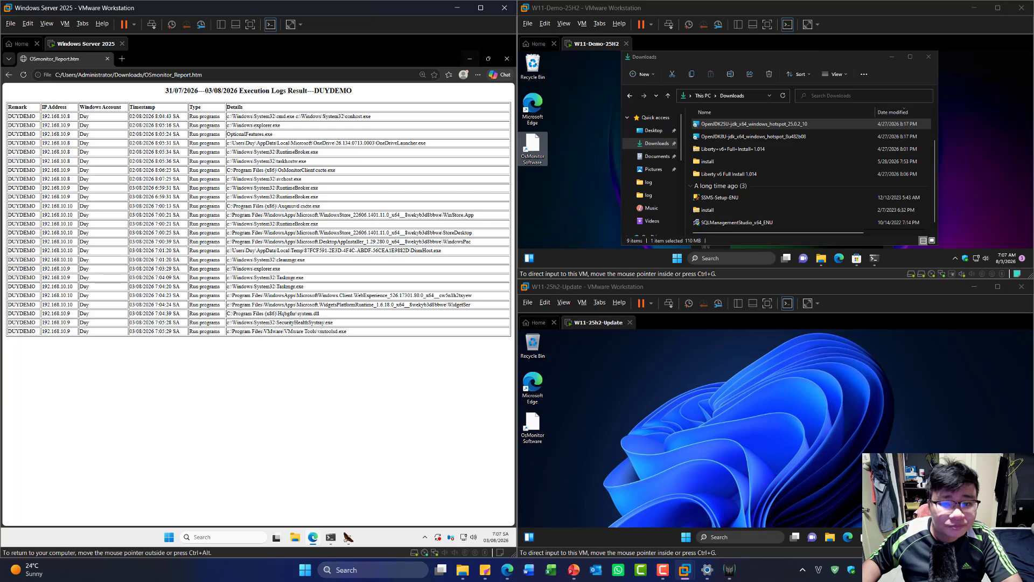
click(470, 59)
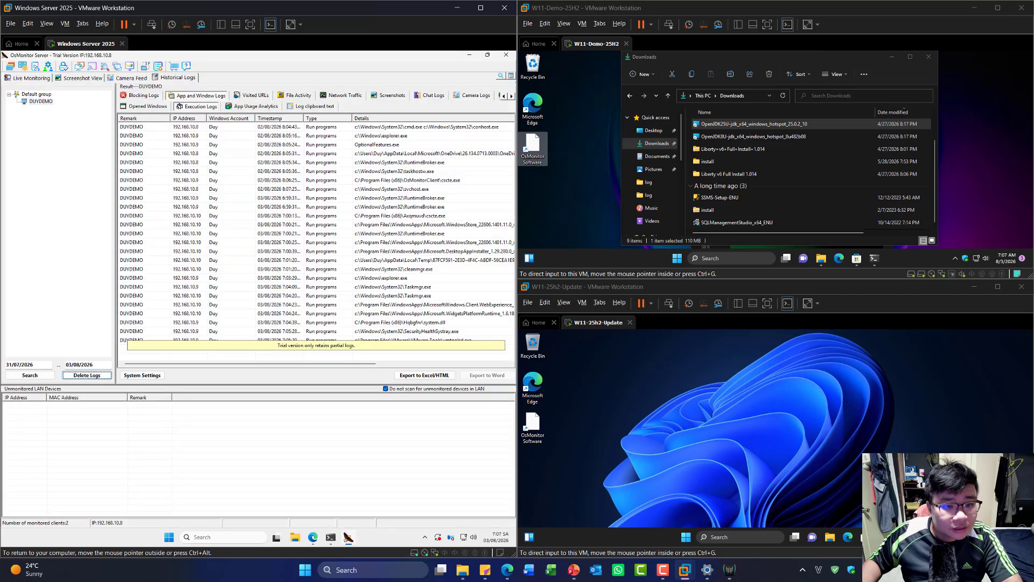
Open the App Usage Analytics of DUYDEMO and export it as an HTM document named OSmonitor_Report_2 in Downloads.
right_click(222, 181)
click(243, 197)
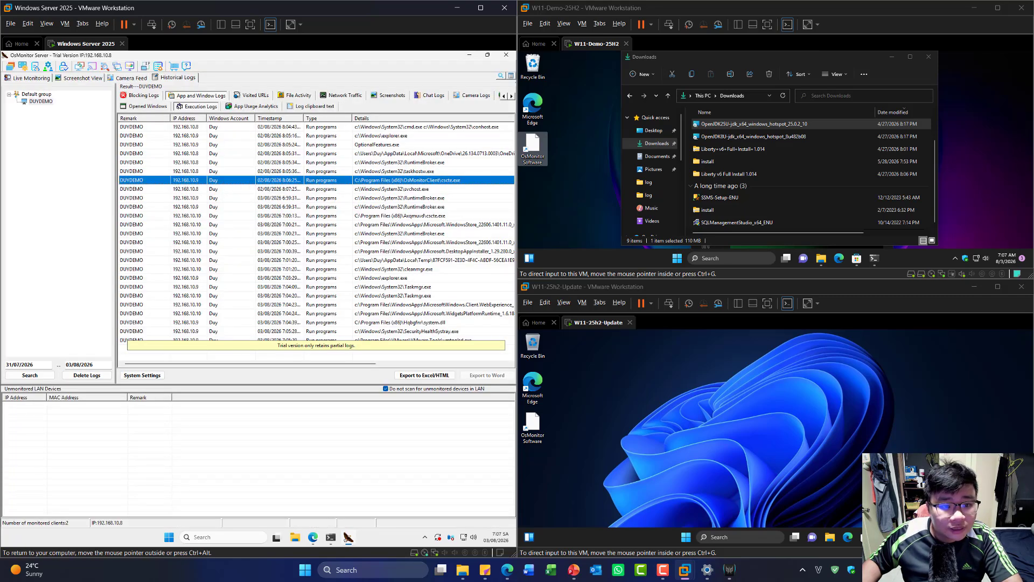
click(252, 106)
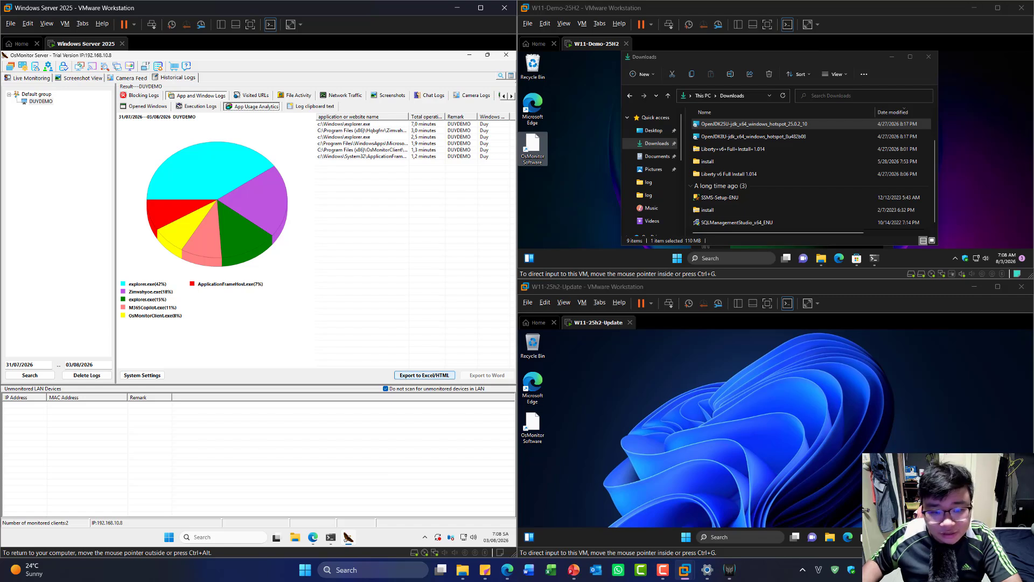
click(424, 375)
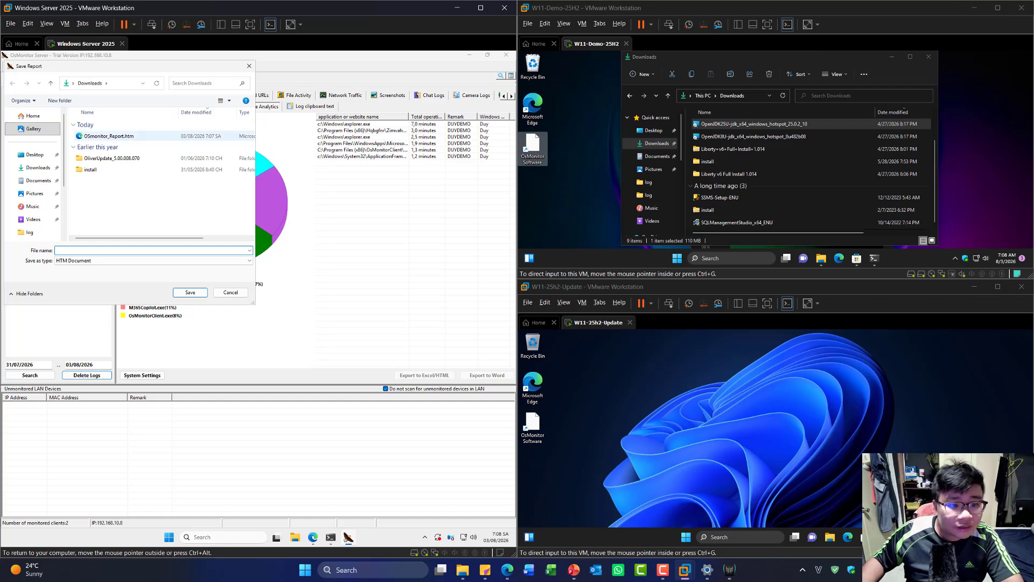
click(109, 136)
click(97, 250)
click(97, 251)
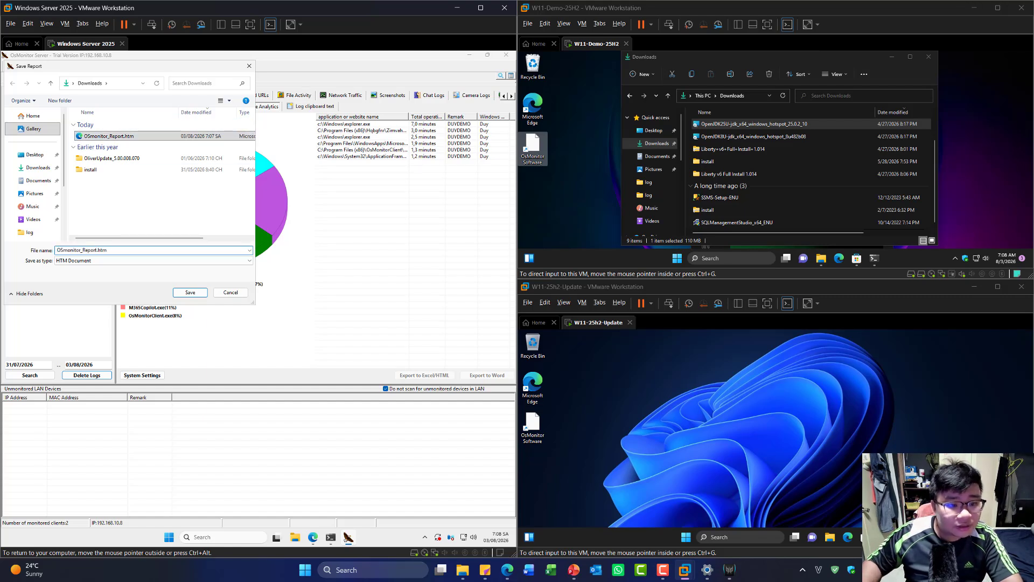
text(_2)
key(Return)
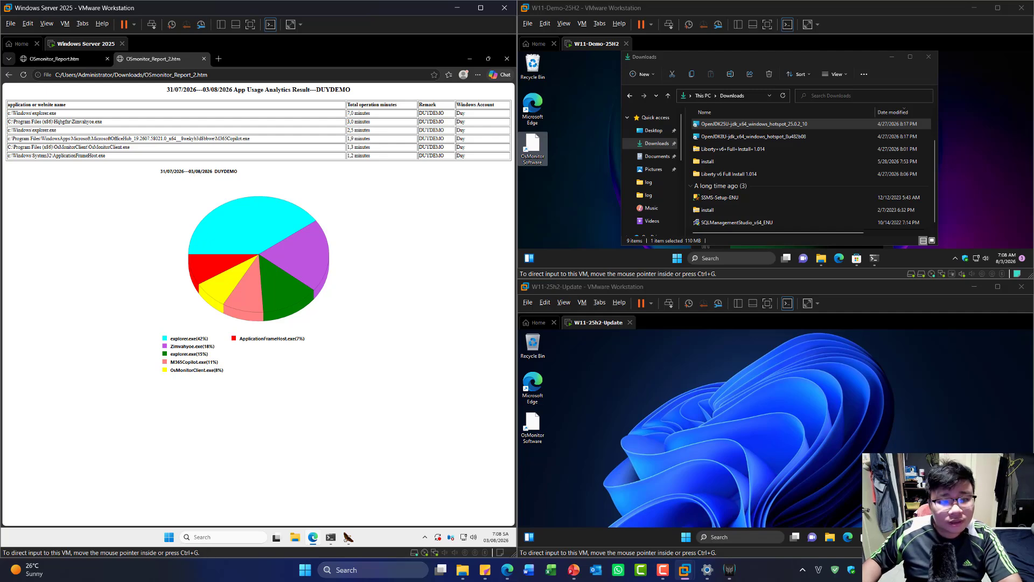
Compare the OSmonitor_Report and OSmonitor_Report_2 documents in the browser, and return to OsMonitor's Live Monitoring view.
click(54, 59)
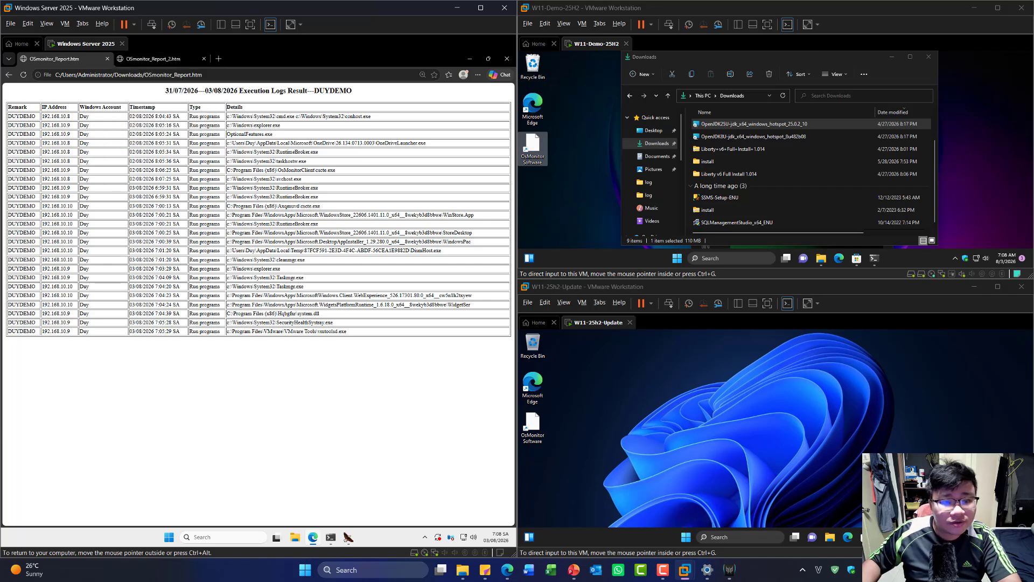
click(153, 59)
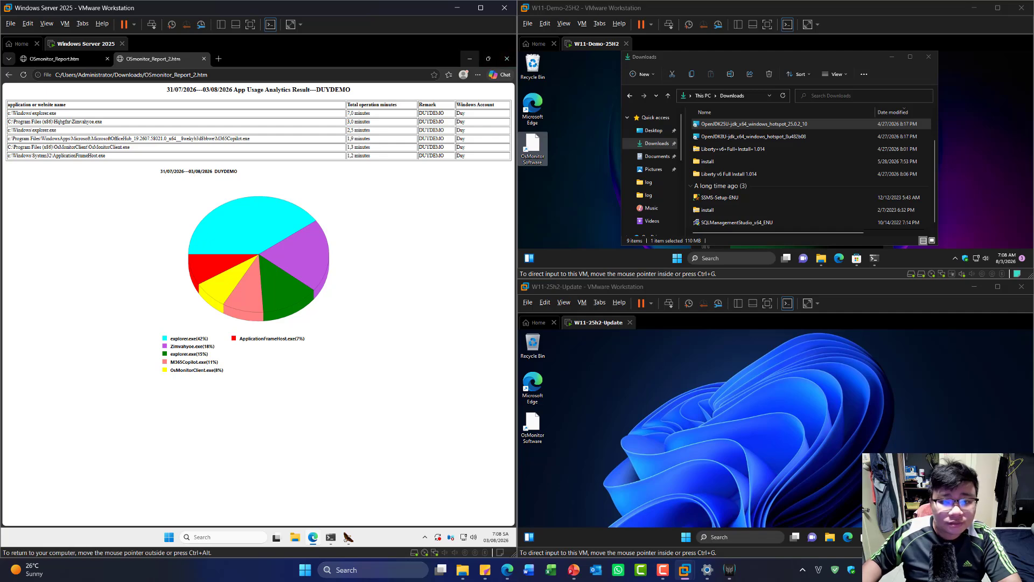
click(470, 59)
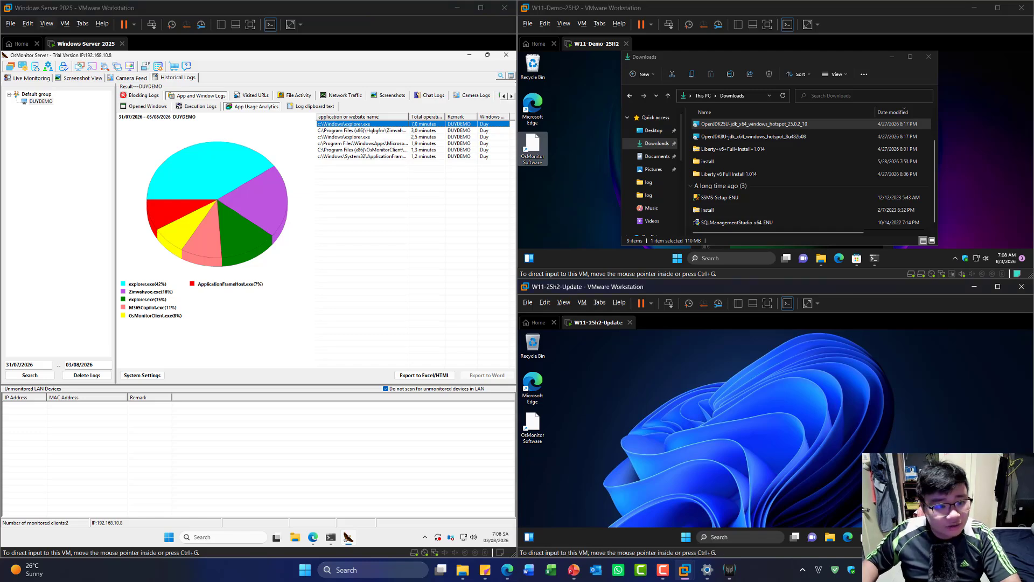
click(30, 77)
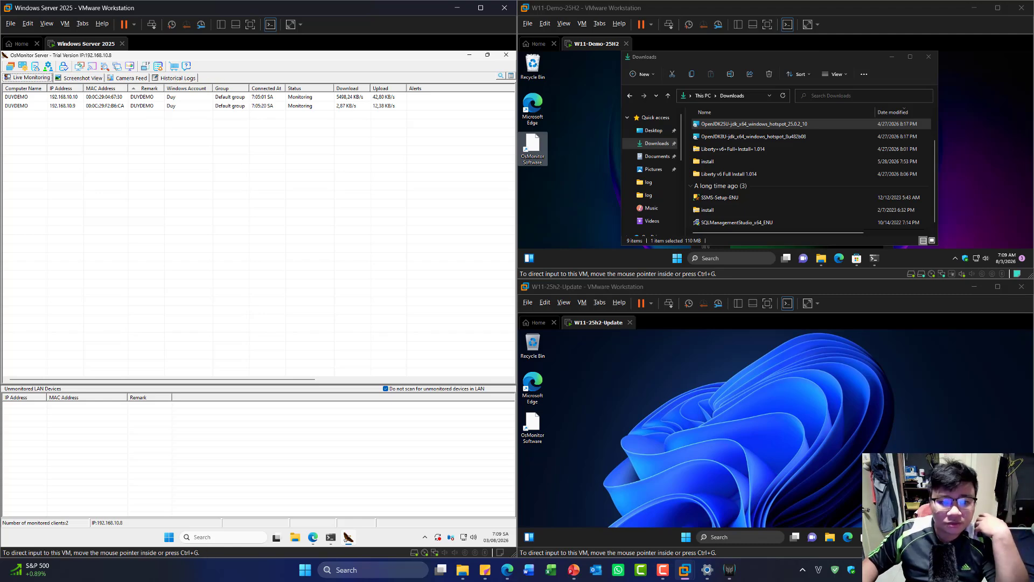
Open the OsMonitor pricing page from the server console and examine the Basic and Full version features and license size prices.
click(173, 66)
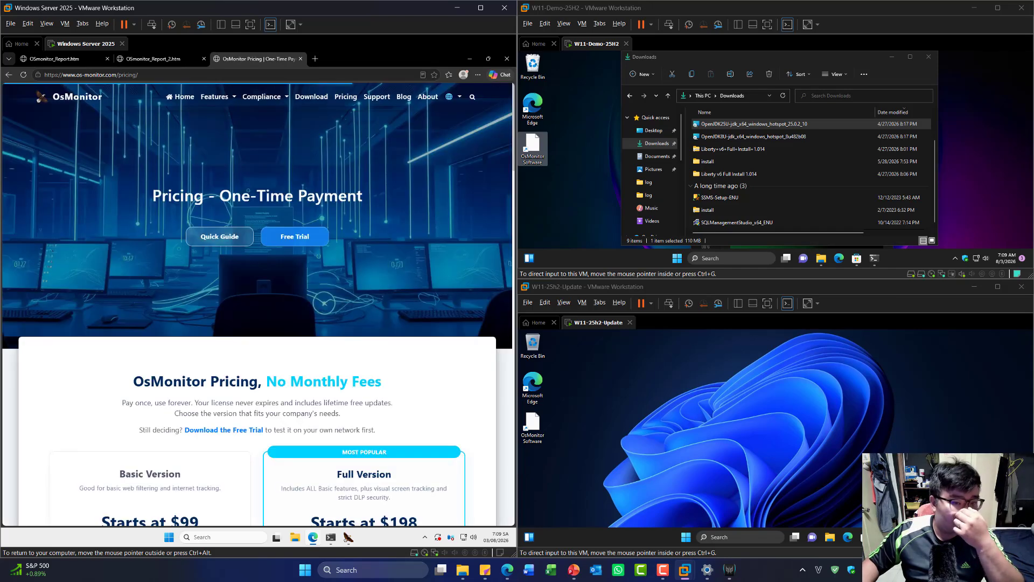
scroll(259, 302, down, 4)
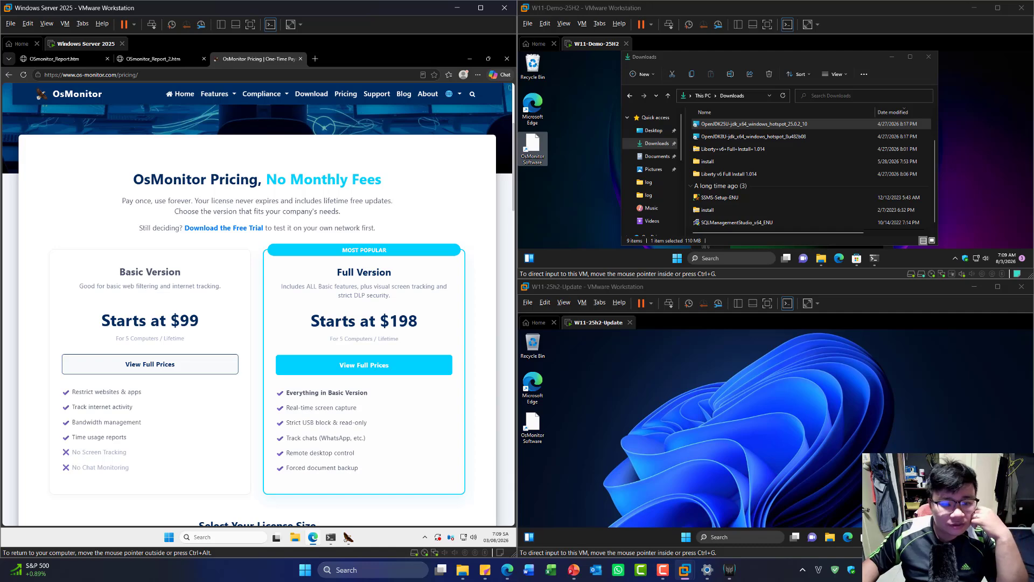
scroll(258, 302, down, 2)
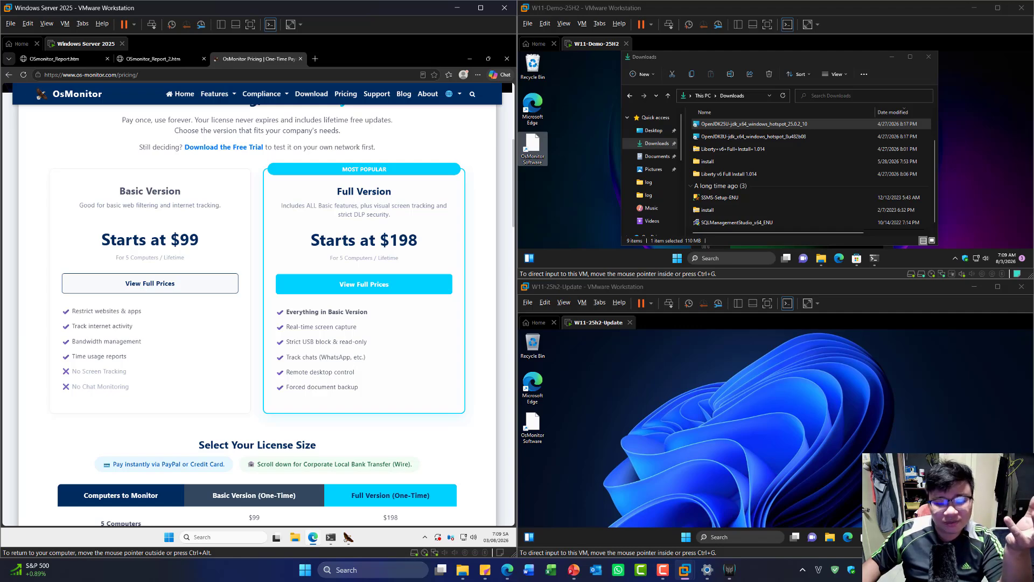
scroll(259, 304, down, 3)
scroll(258, 305, down, 2)
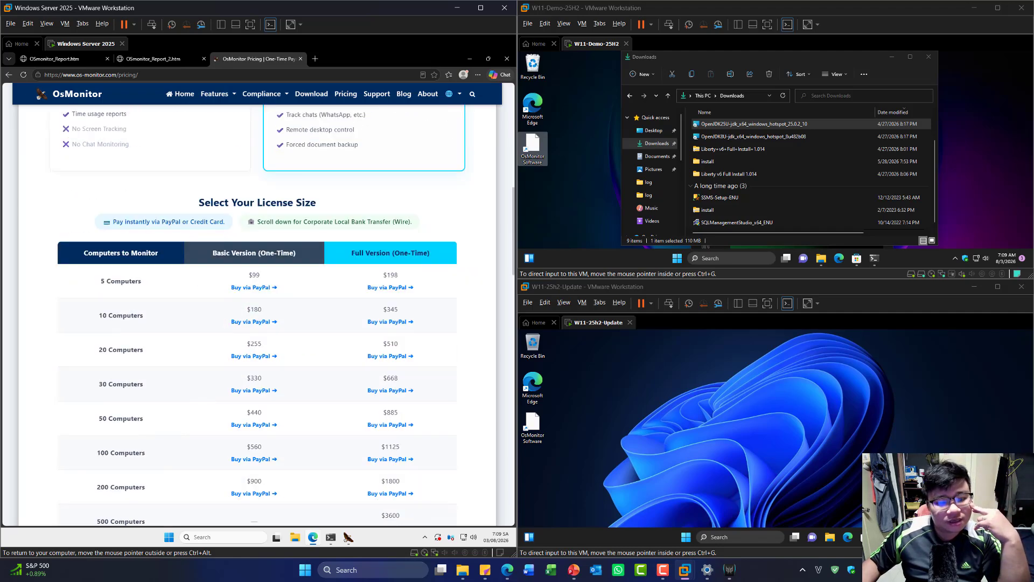
scroll(258, 304, up, 4)
scroll(259, 305, down, 3)
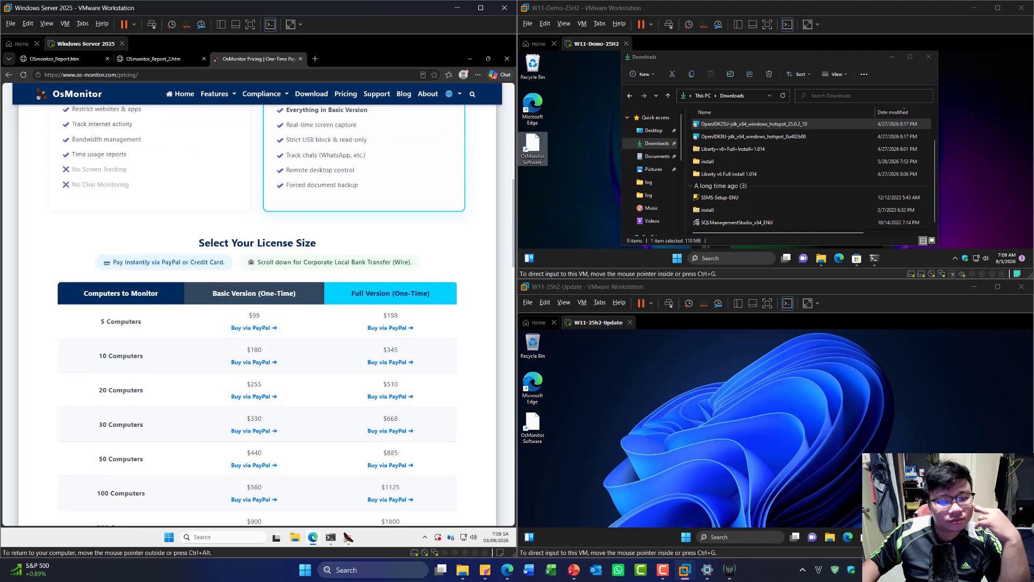
scroll(258, 304, down, 2)
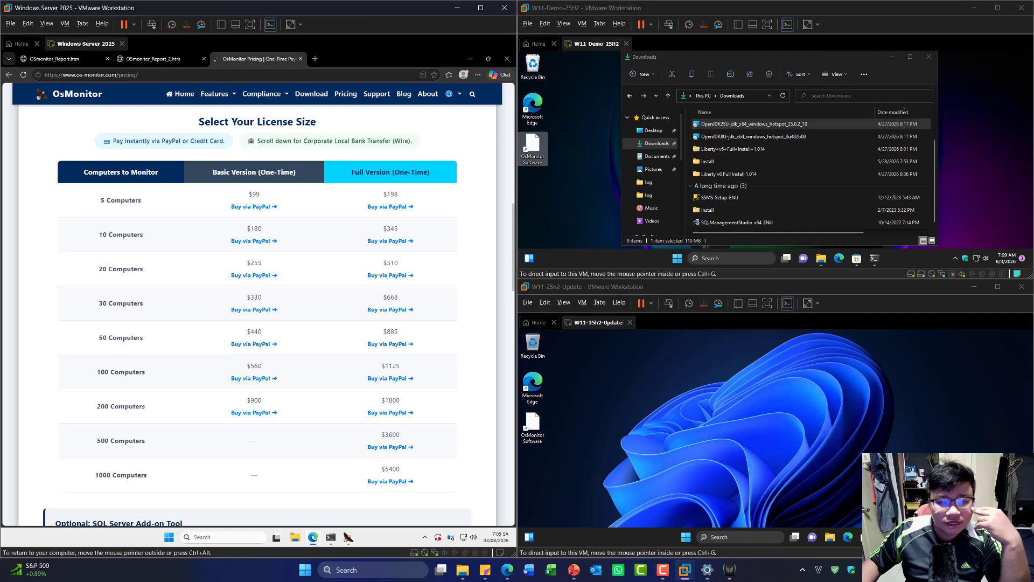
scroll(259, 305, up, 5)
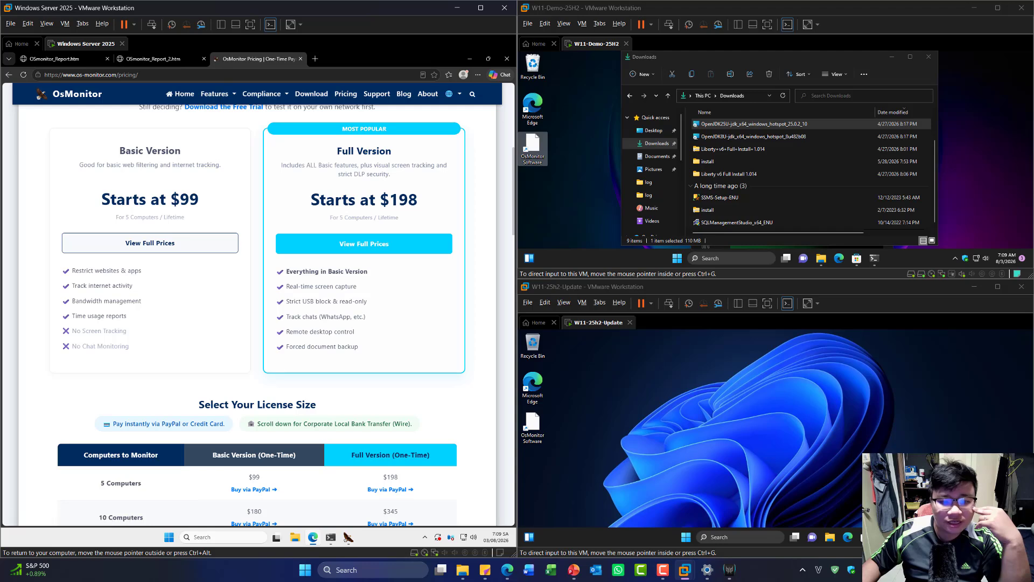
scroll(259, 305, down, 3)
scroll(259, 304, down, 3)
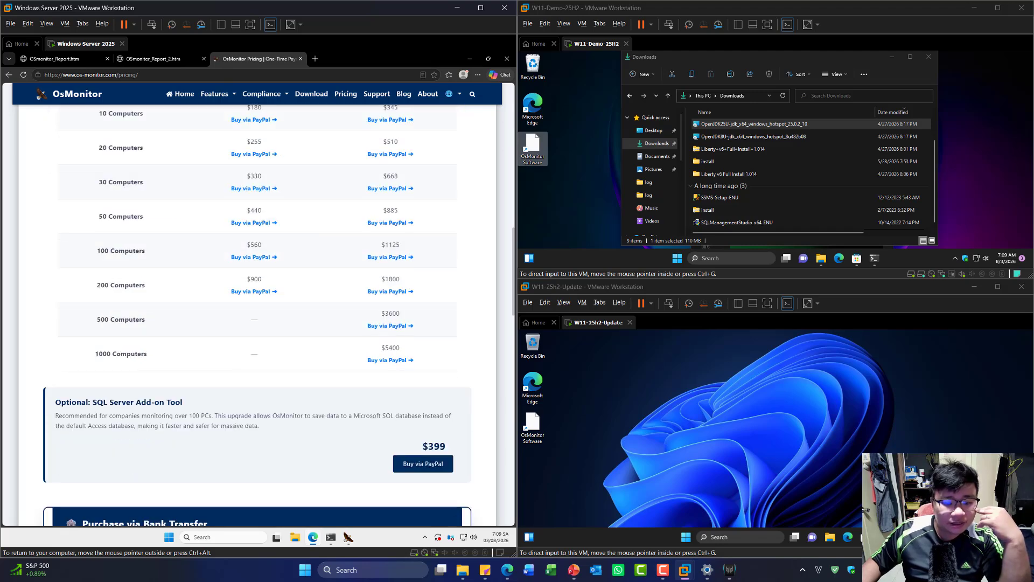
scroll(259, 304, up, 2)
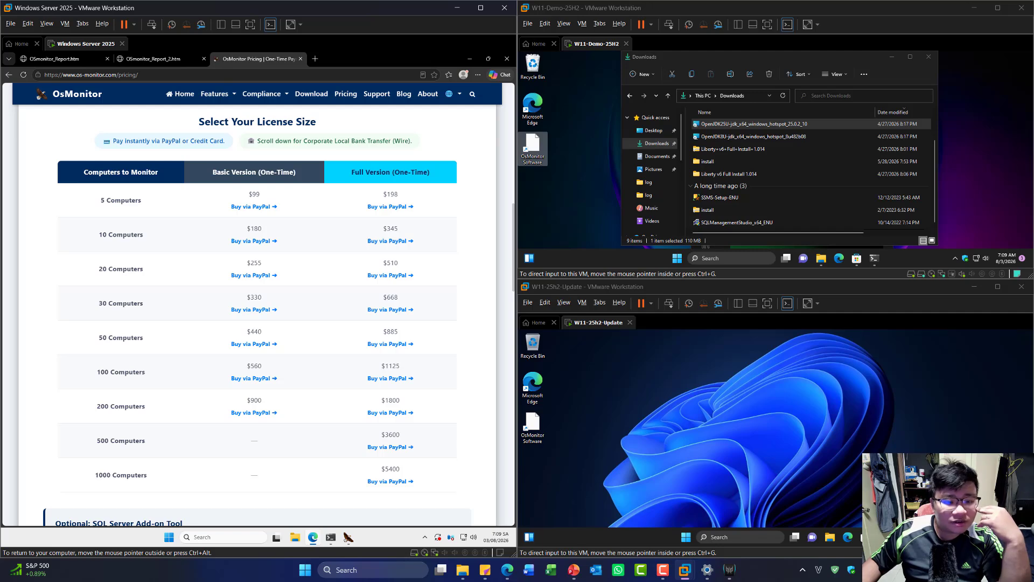
scroll(259, 304, down, 1)
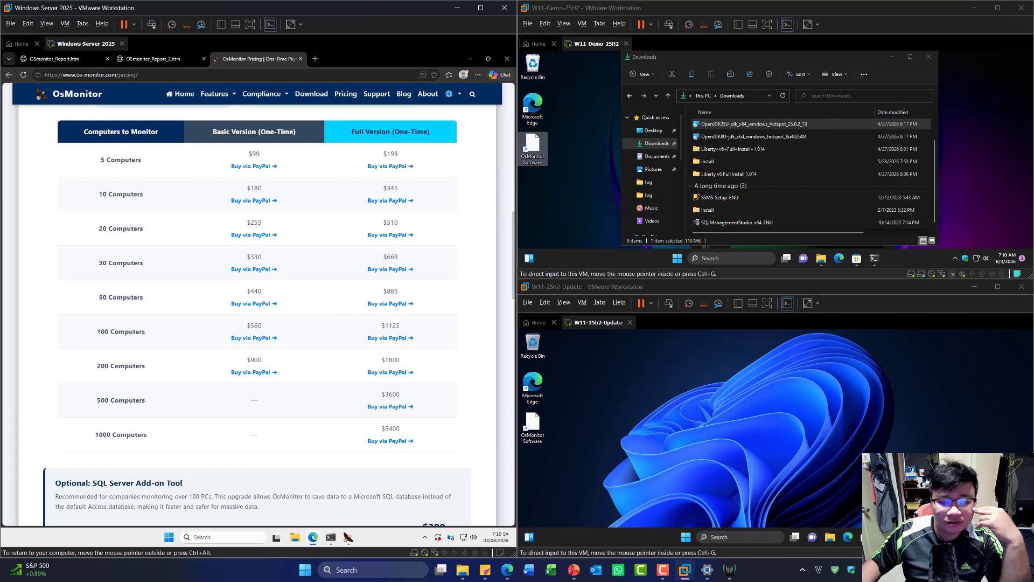
Highlight the 100 Computers license tier briefly and compare its Basic and Full prices with the other tiers and version features.
drag(98, 297, 146, 298)
drag(96, 332, 147, 332)
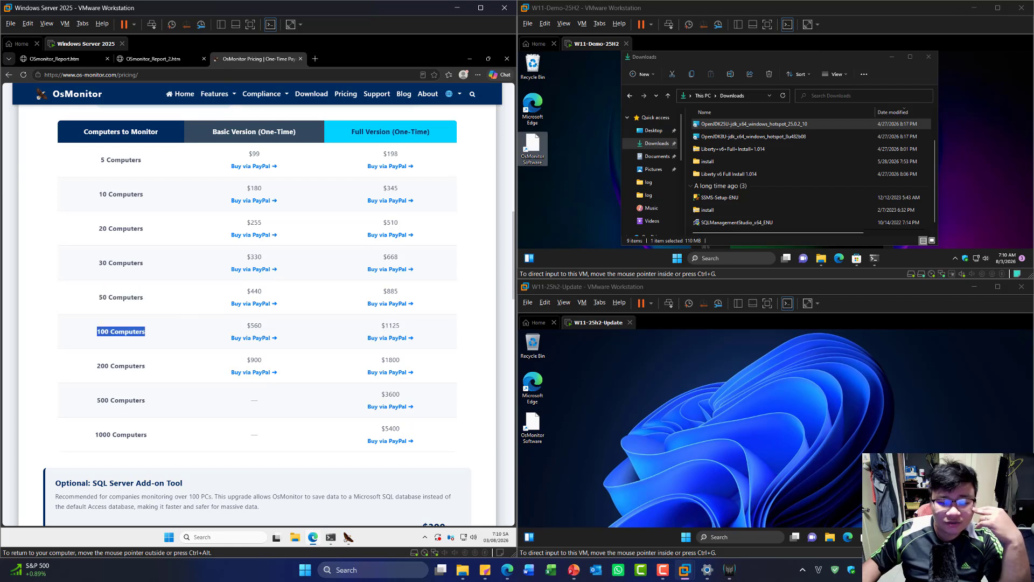
click(157, 331)
scroll(259, 304, up, 4)
scroll(259, 305, down, 5)
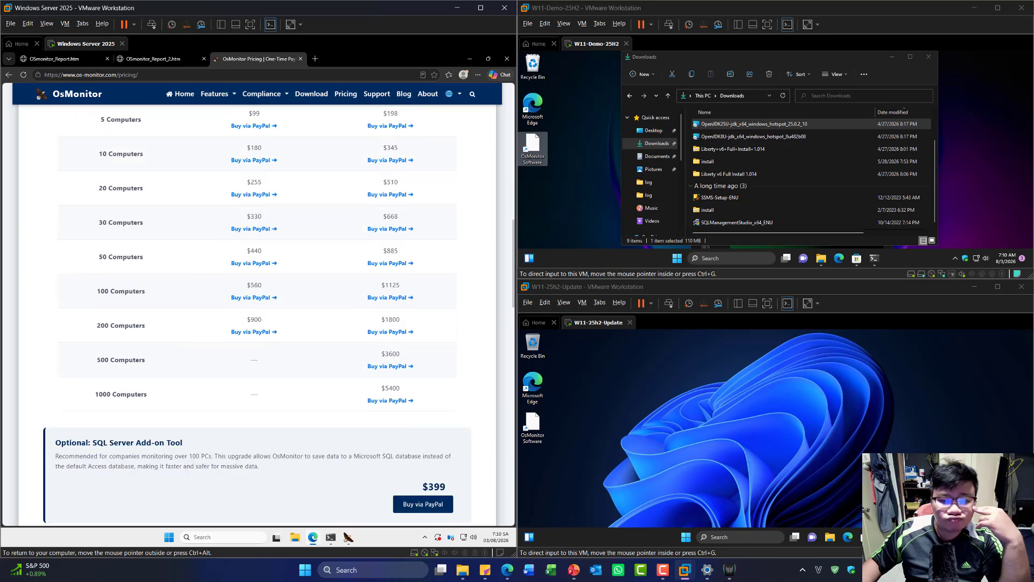
scroll(259, 304, up, 3)
scroll(259, 304, up, 4)
scroll(259, 304, down, 9)
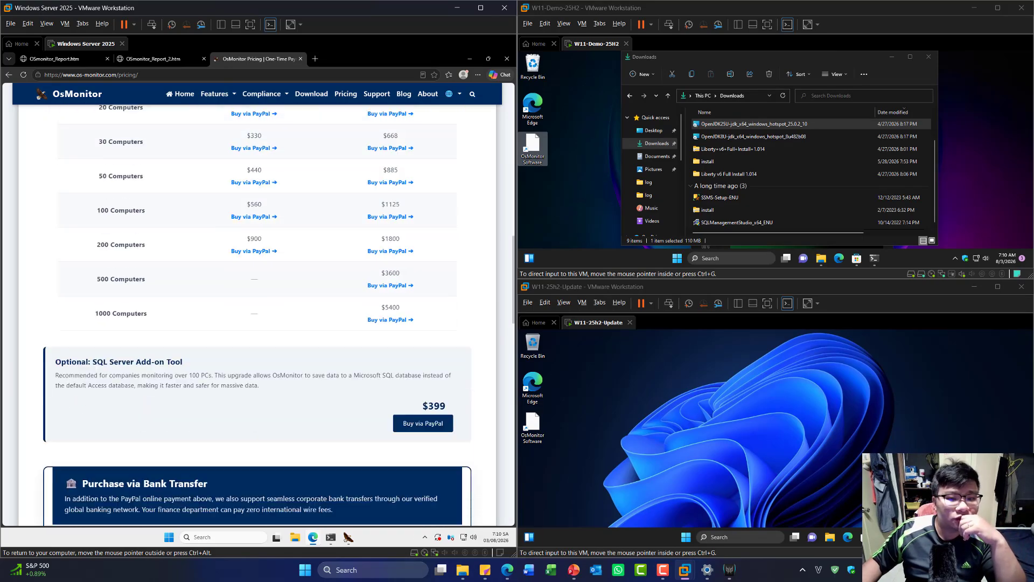
scroll(258, 305, up, 8)
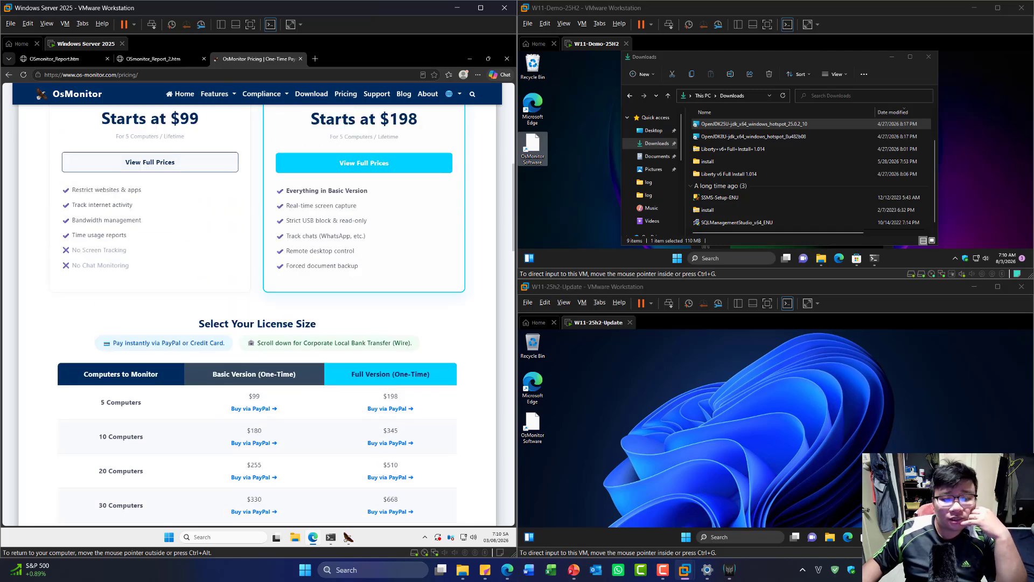
scroll(259, 304, down, 2)
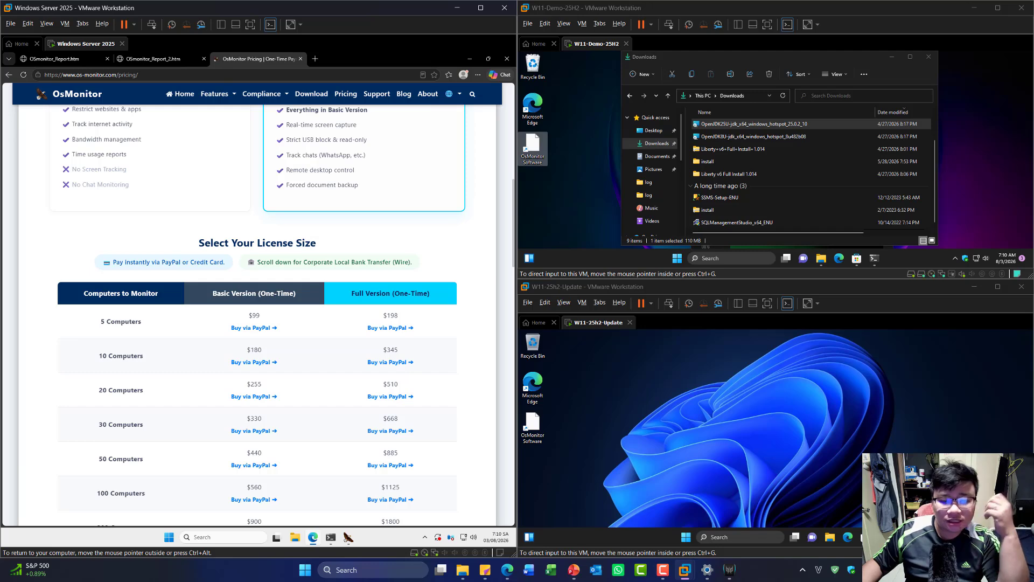
Examine the optional SQL Server Add-on Tool offer and the Purchase via Bank Transfer section with its country and bank table.
scroll(259, 315, down, 8)
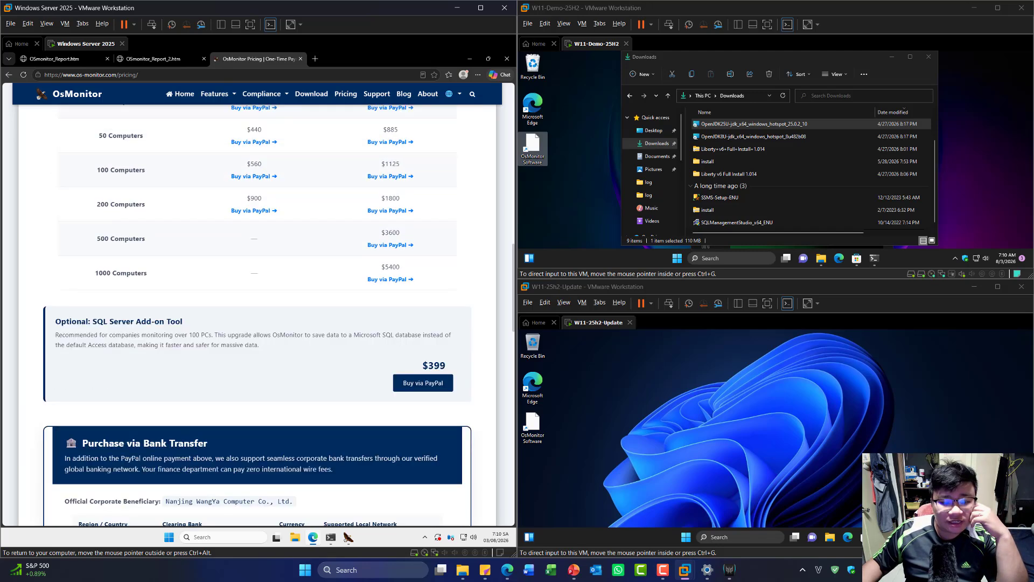
scroll(258, 315, down, 3)
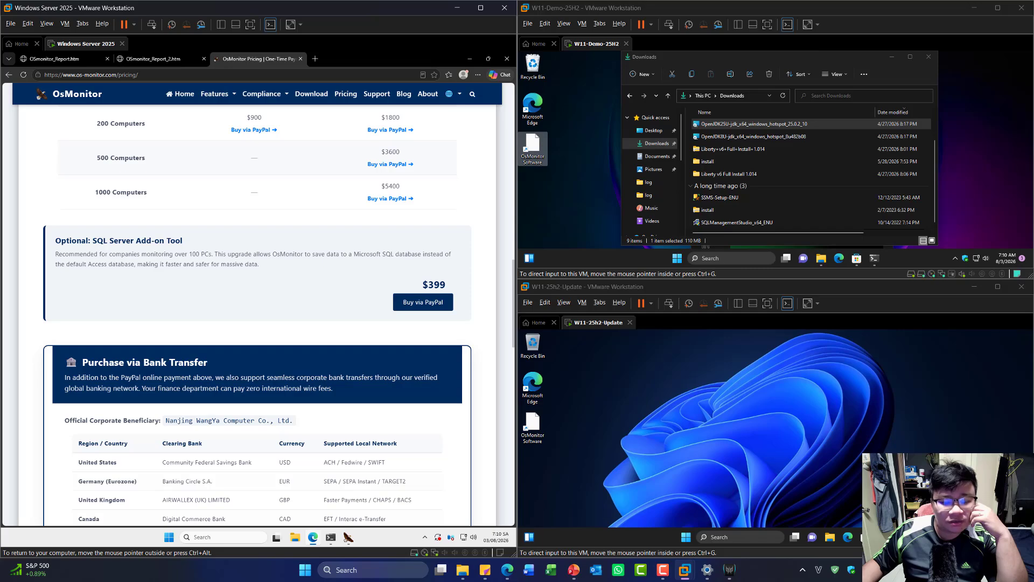
scroll(258, 315, down, 1)
scroll(258, 315, down, 3)
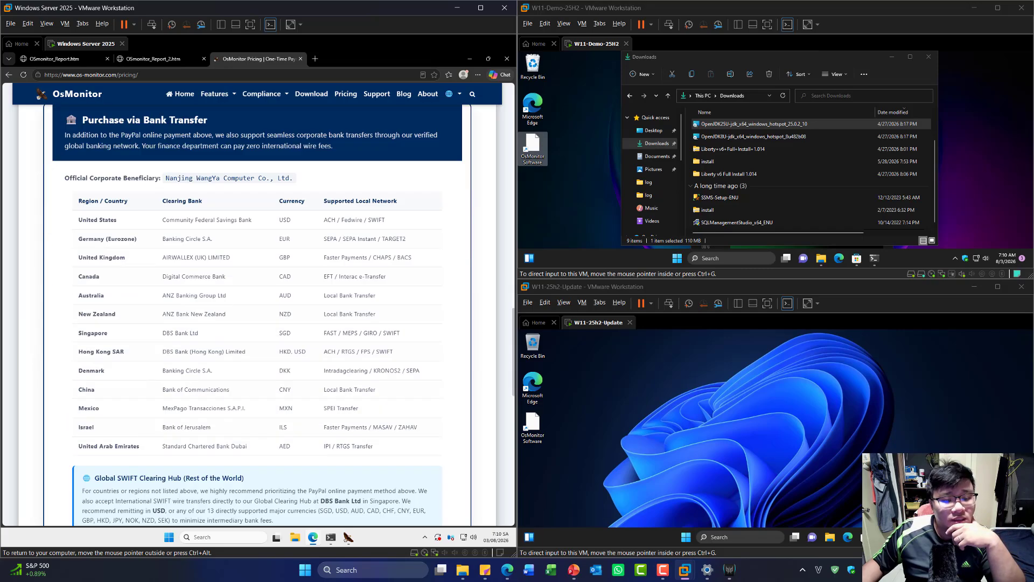
Return to the start of the pricing page, minimize the browser, and switch to the ACBN Case Study 1 presentation in PowerPoint.
scroll(258, 315, up, 20)
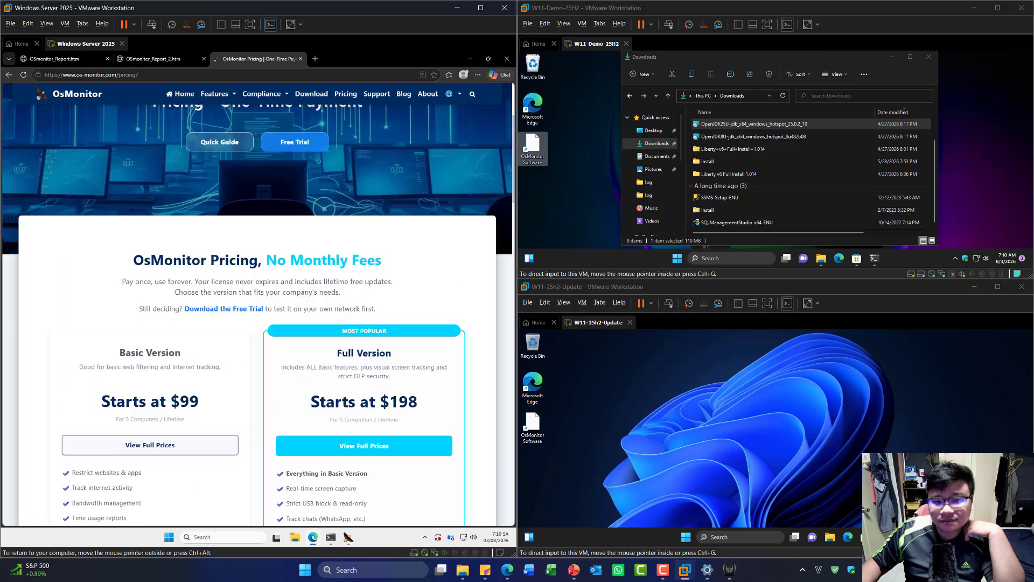
click(470, 59)
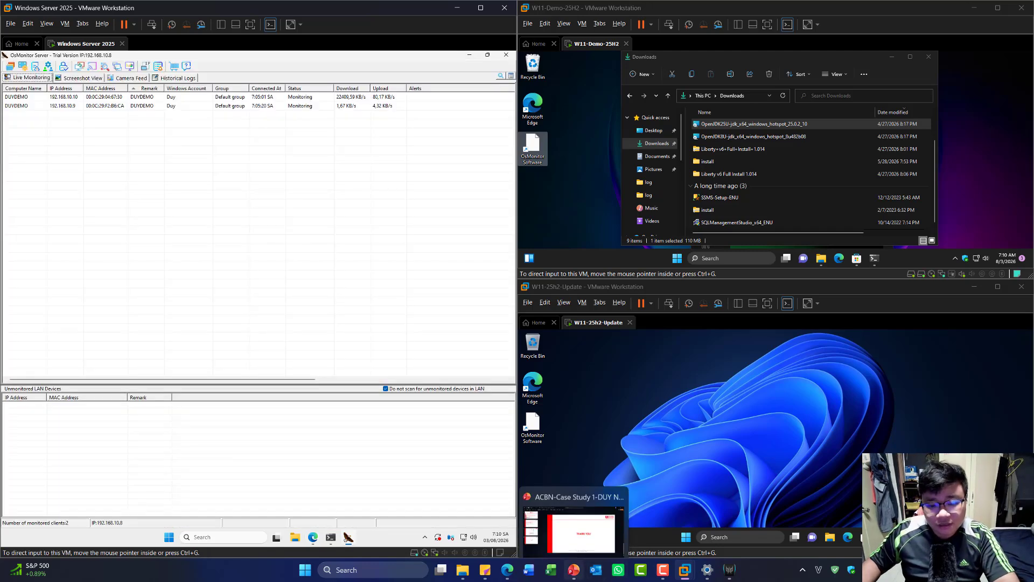
click(574, 570)
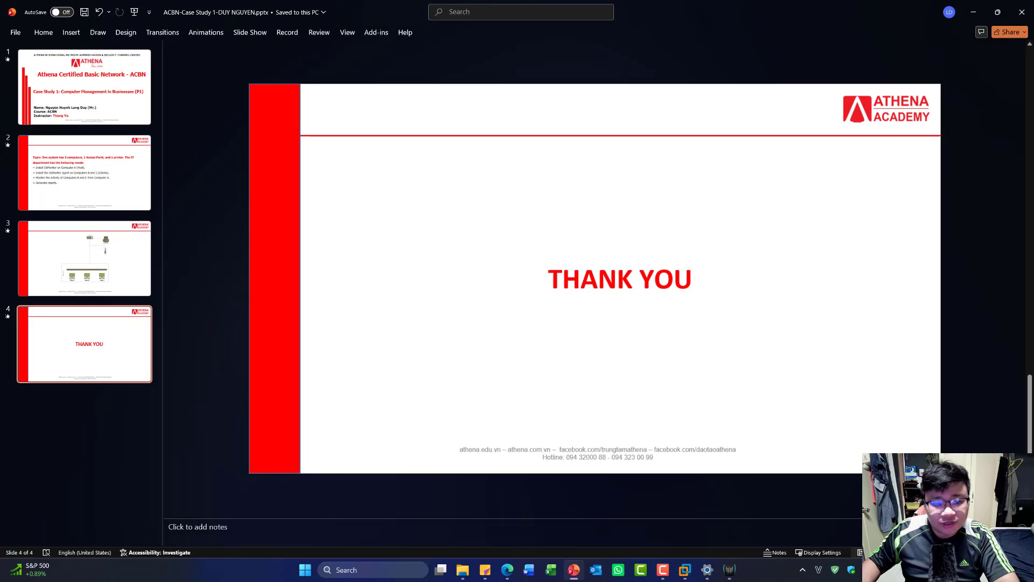